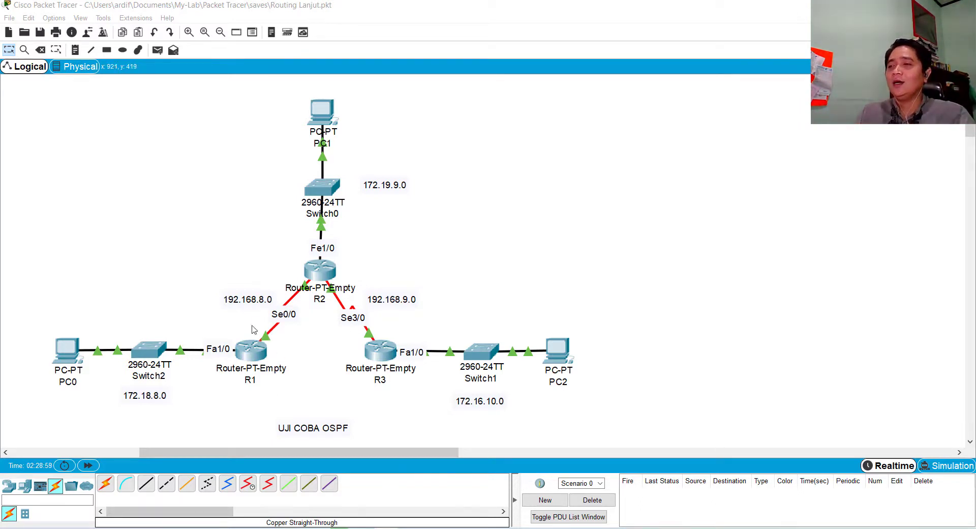
Test connectivity between the neighbouring routers by sending a simple PDU from R1 to R2
left_click_drag(13, 94, 627, 482)
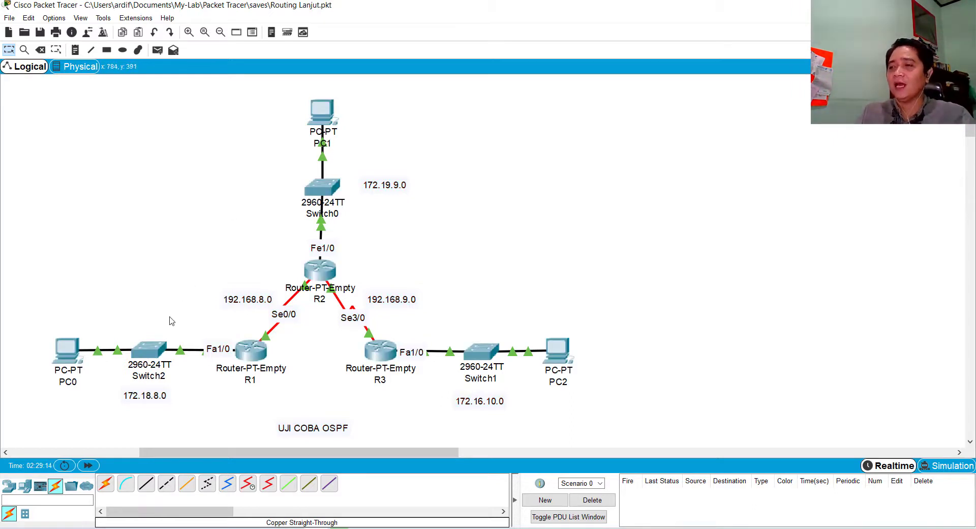
left_click(157, 51)
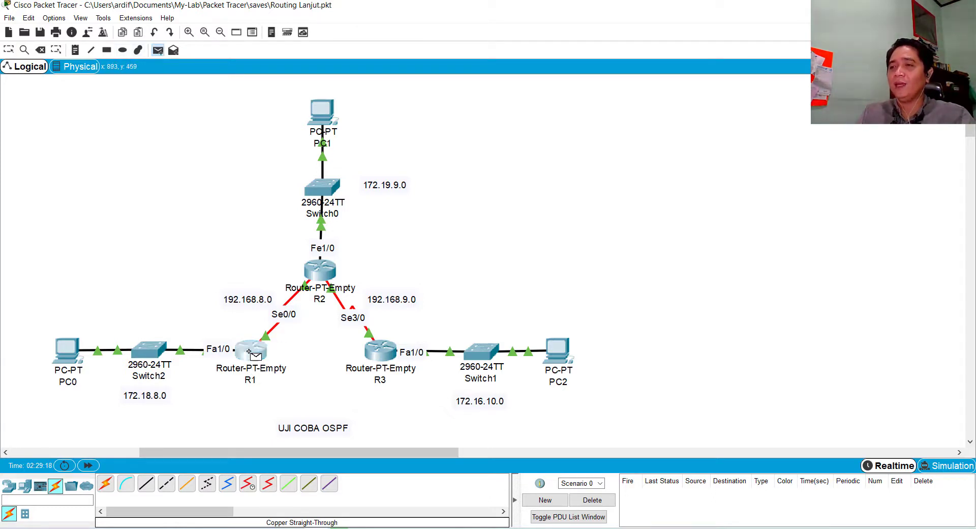
left_click(320, 272)
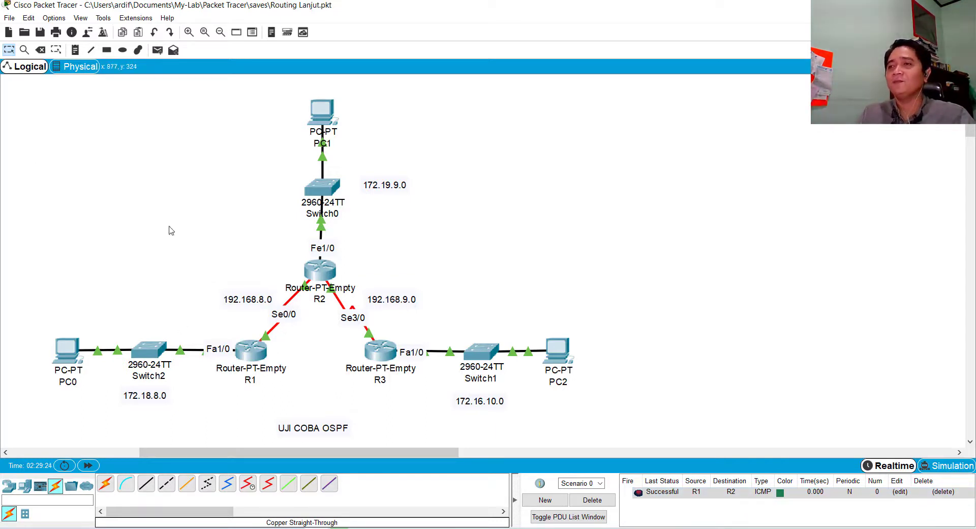
Send a simple PDU from R1 to R3, and clear the scenario's PDU list
left_click(75, 51)
left_click(158, 50)
left_click(251, 351)
left_click(380, 352)
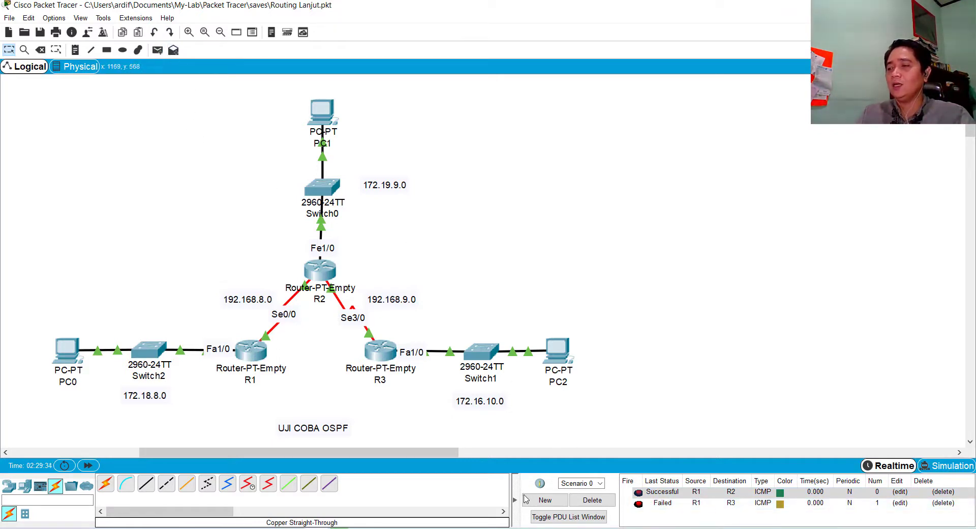
left_click(593, 500)
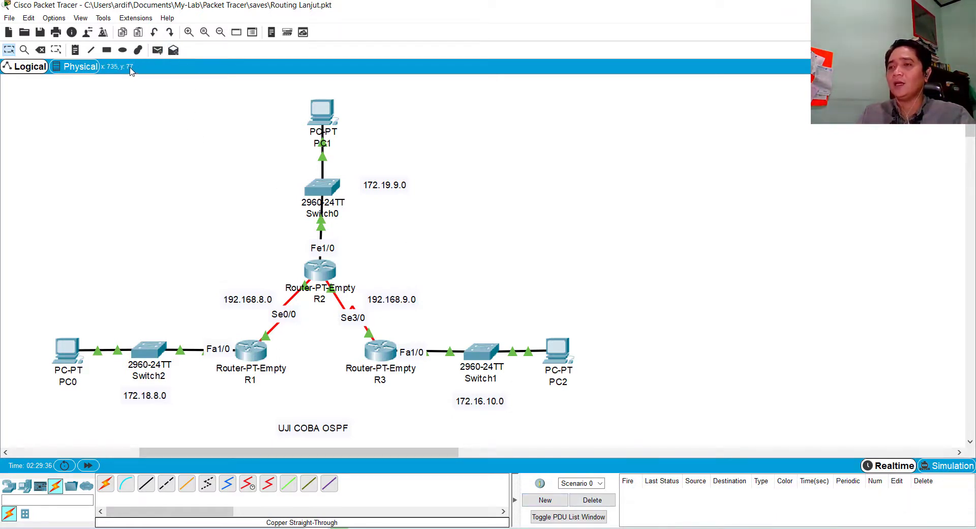
Send simple PDUs from PC1 to R2 and from PC0 to R1
left_click(158, 50)
left_click(333, 109)
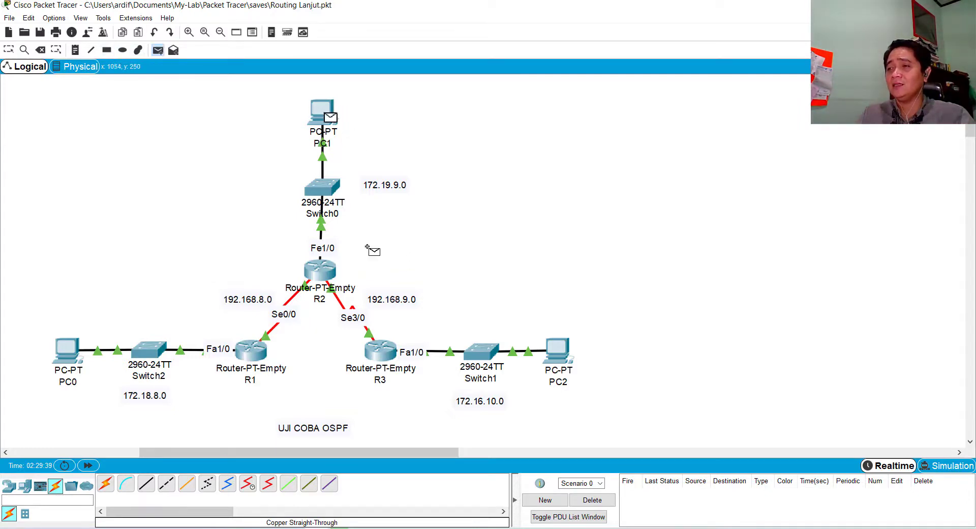
left_click(317, 269)
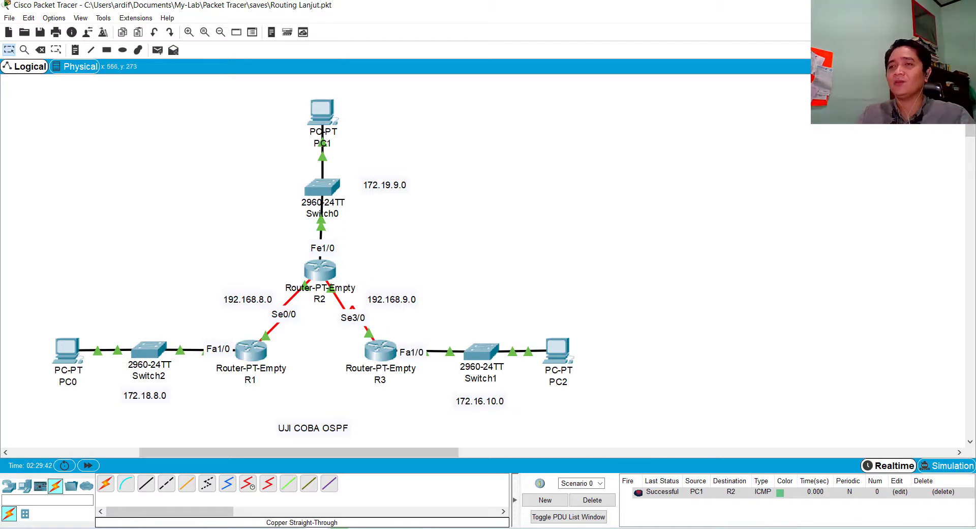
left_click(158, 49)
left_click(66, 351)
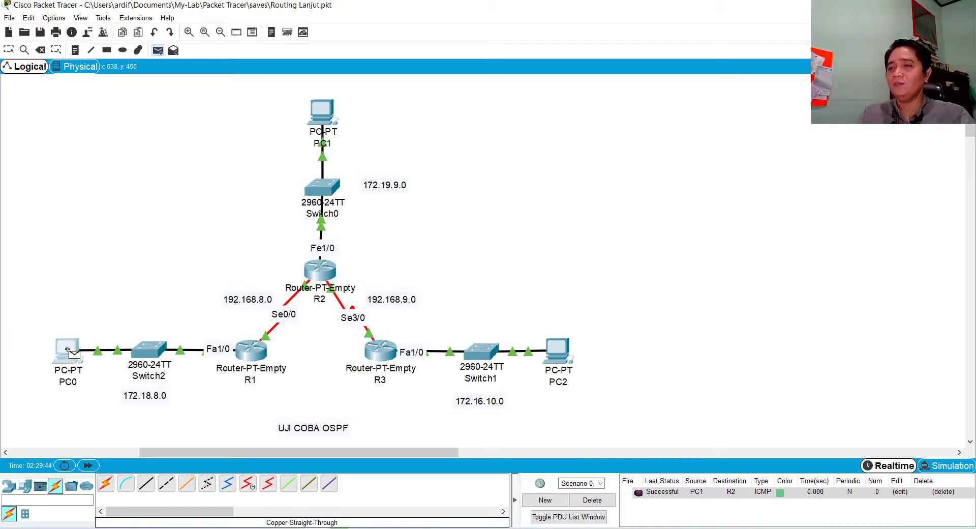
left_click(254, 350)
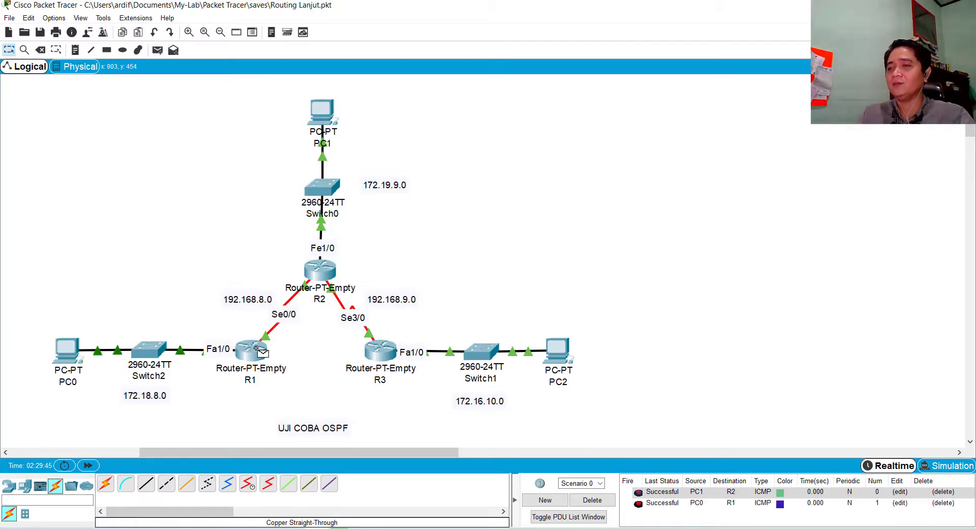
Send a simple PDU from PC2 to R3, and clear all PDUs from the scenario
left_click(158, 49)
left_click(563, 354)
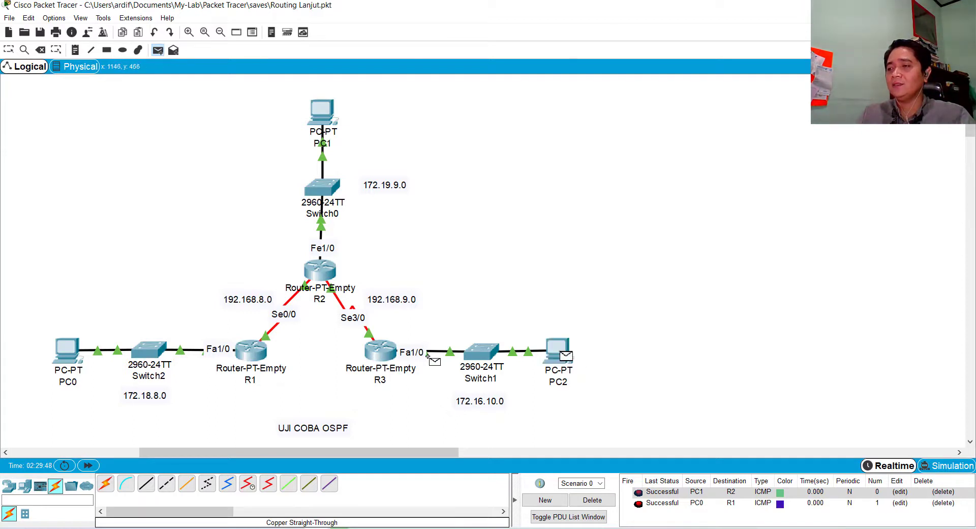
left_click(386, 354)
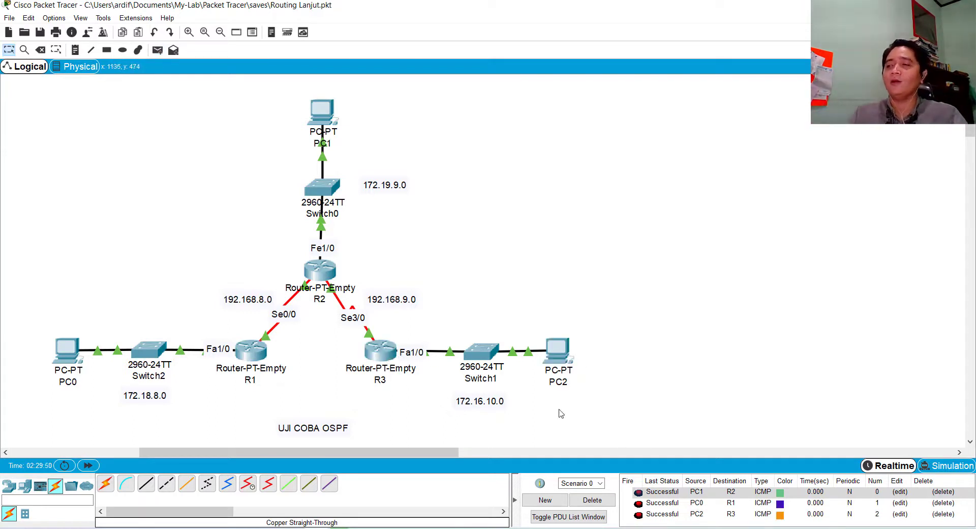
left_click(592, 500)
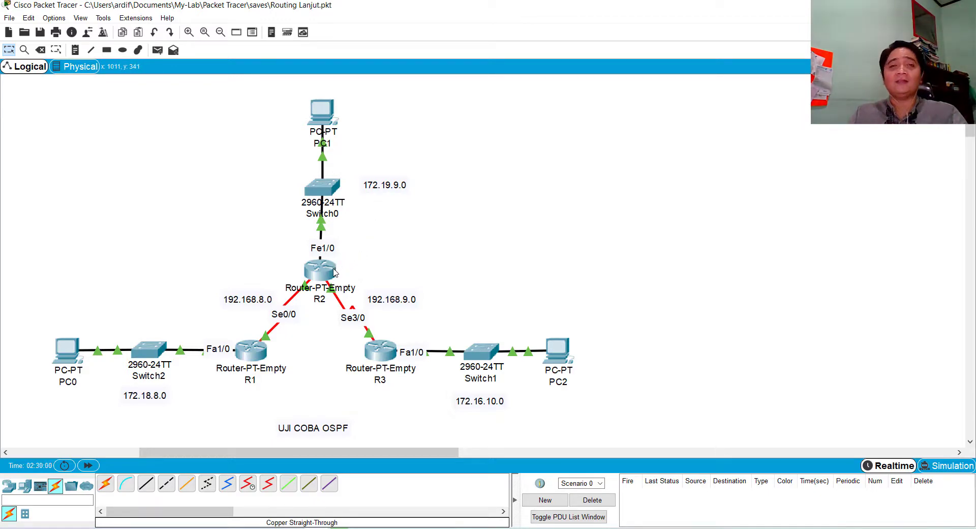
Test end-to-end connectivity by sending a simple PDU from PC0 to PC1
mouse_move(334, 273)
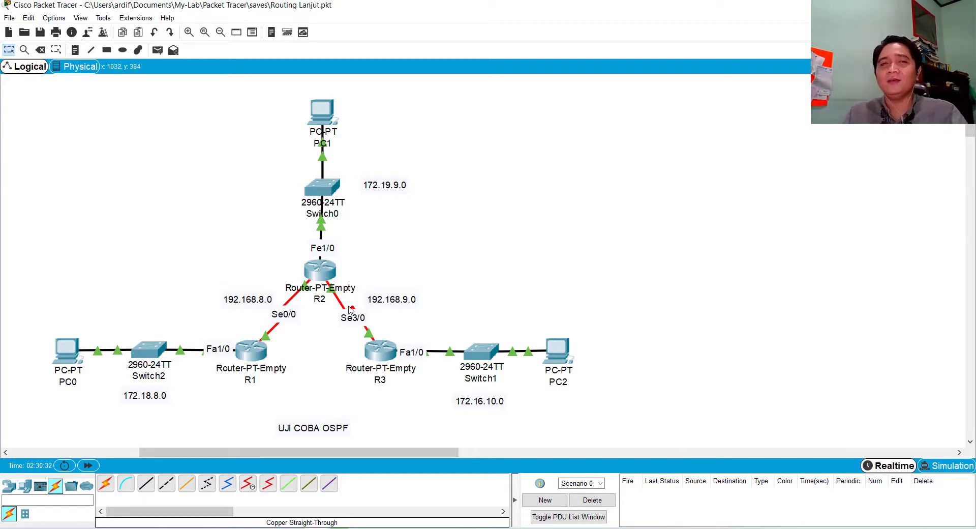
mouse_move(350, 310)
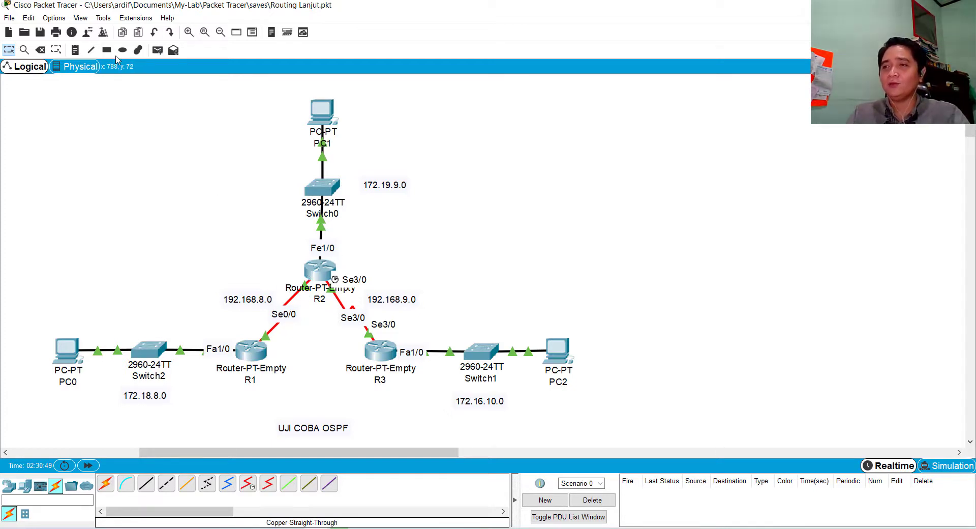
left_click(157, 50)
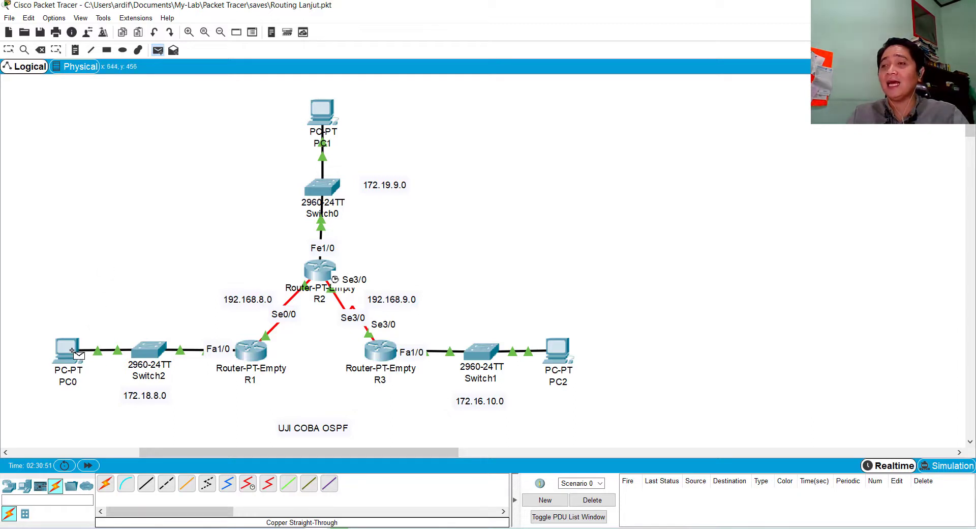
mouse_move(72, 350)
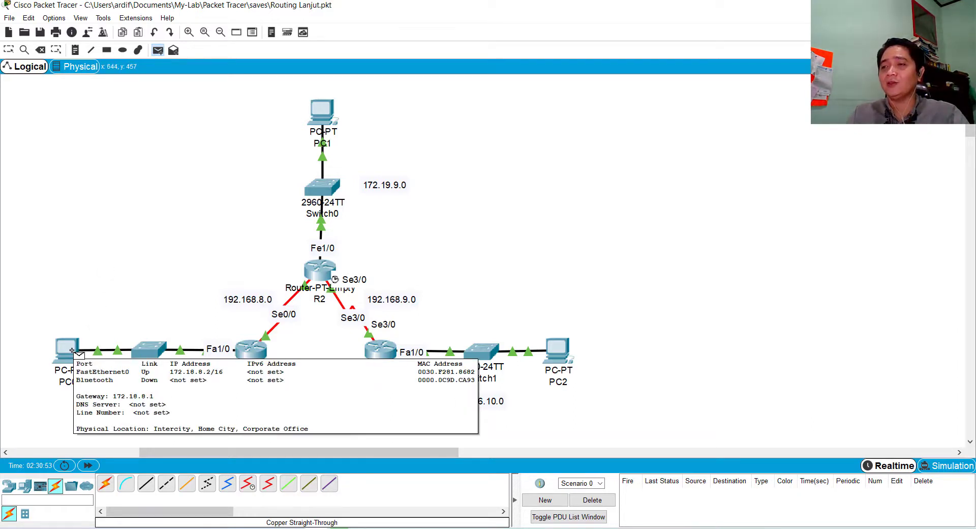
left_click(72, 350)
left_click(323, 121)
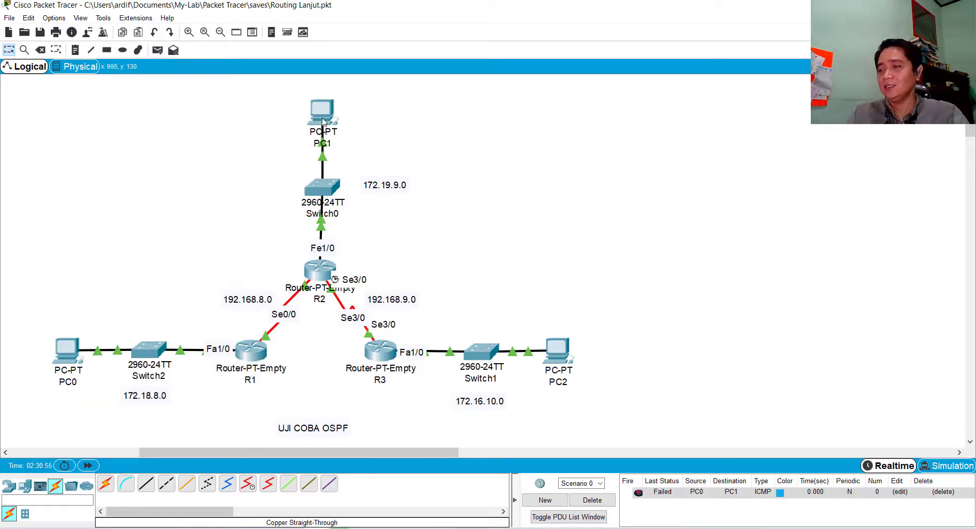
Send a simple PDU from PC0 to PC2, and delete the scenario's PDUs
left_click(158, 50)
left_click(68, 350)
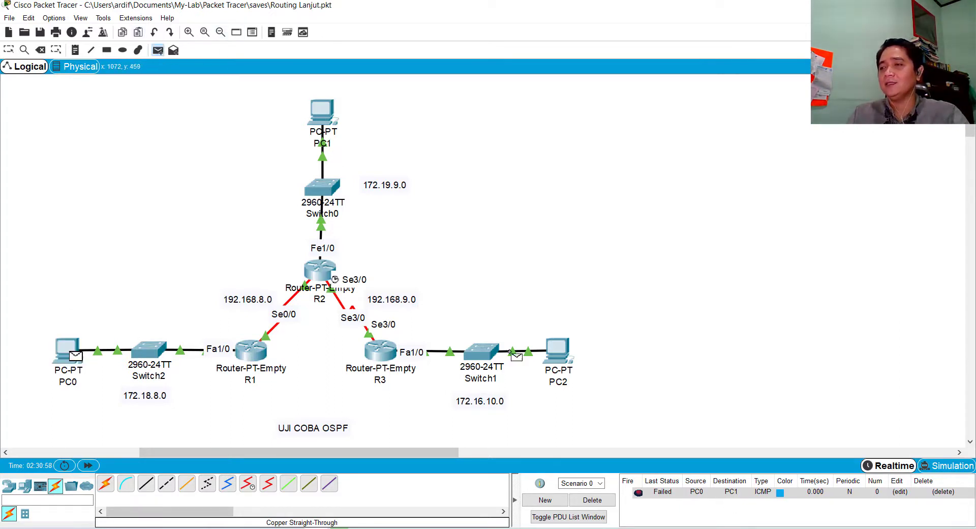
left_click(562, 349)
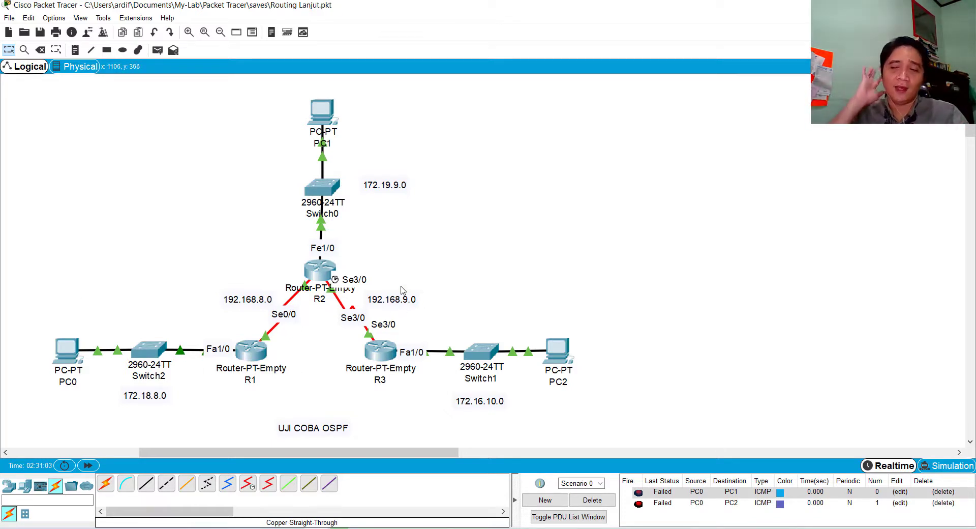
left_click(593, 500)
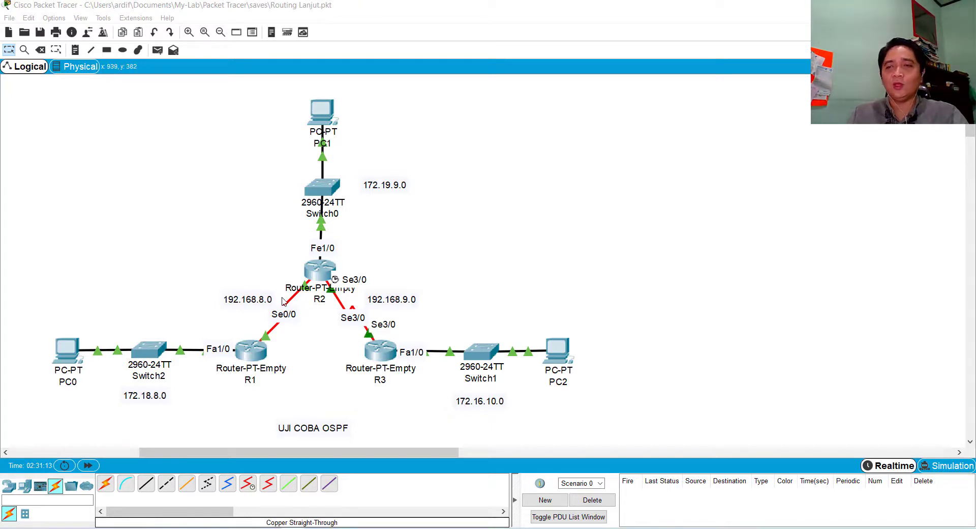
Open R1's command line interface and enter privileged mode with the enable command
left_click(259, 353)
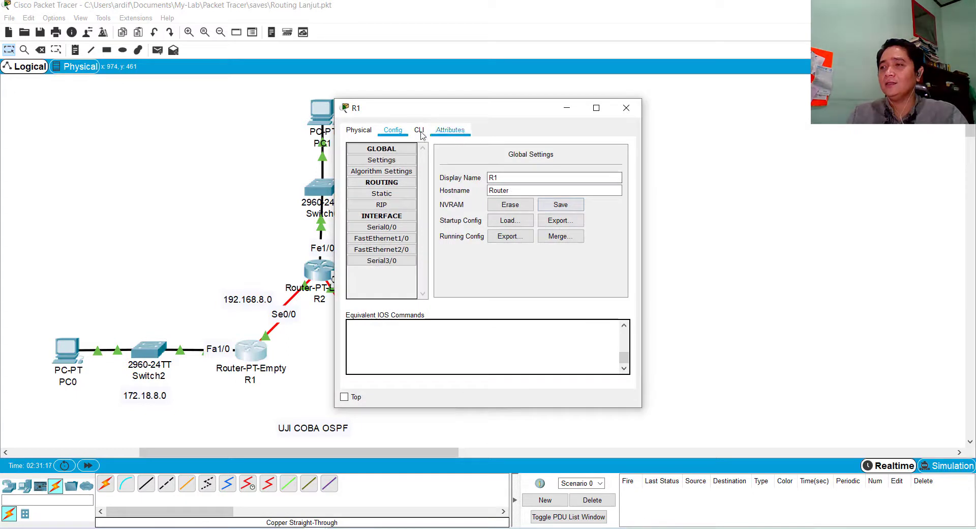
left_click(419, 131)
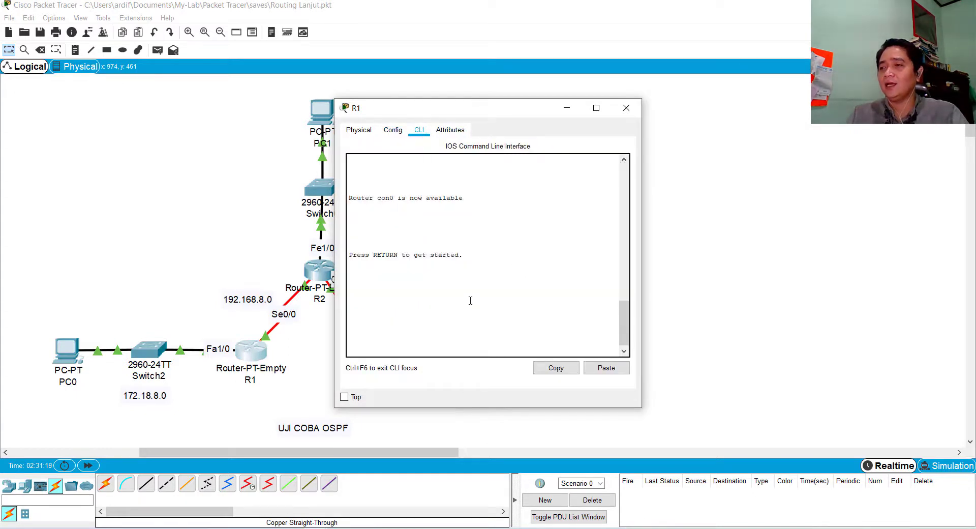
key("Return")
key("Return")
type("enable")
key("Return")
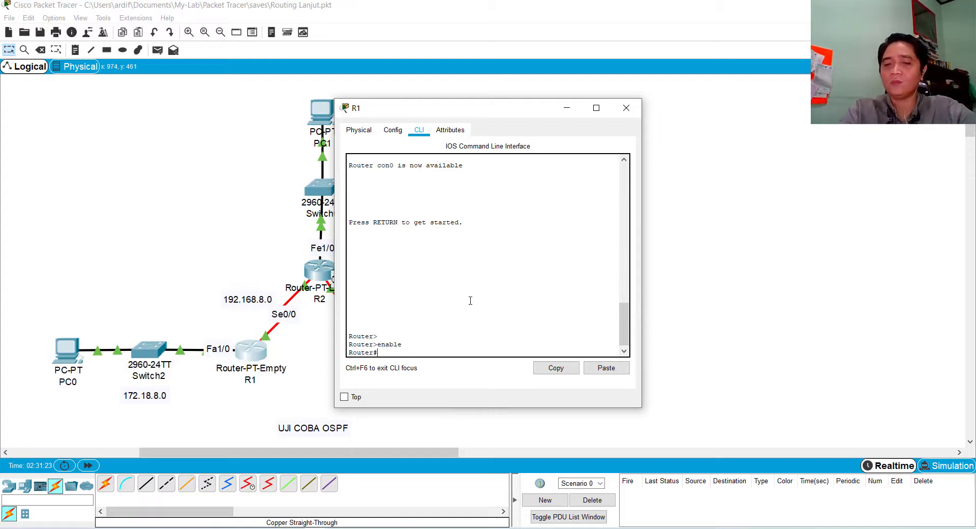
Display R1's routing table with show ip route, and widen and move the R1 window to keep the topology visible
type("c")
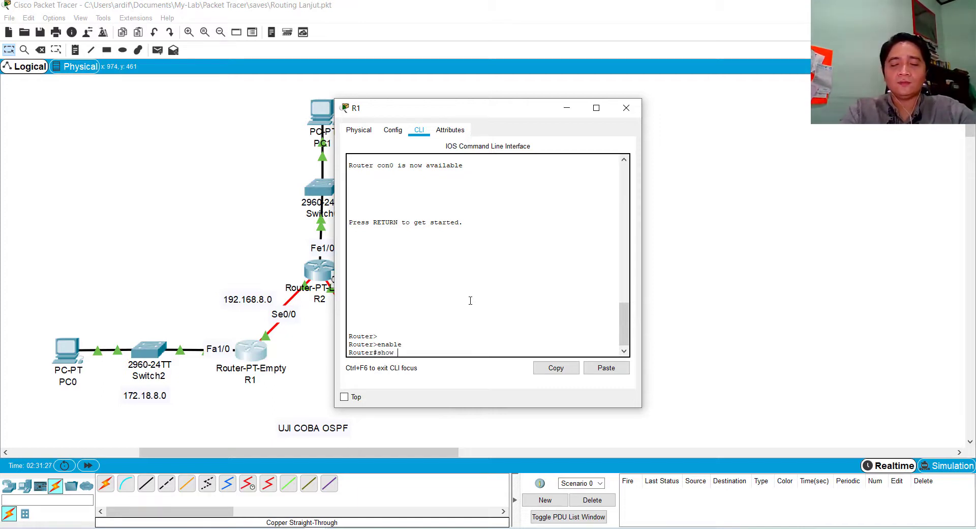
type("how ip route")
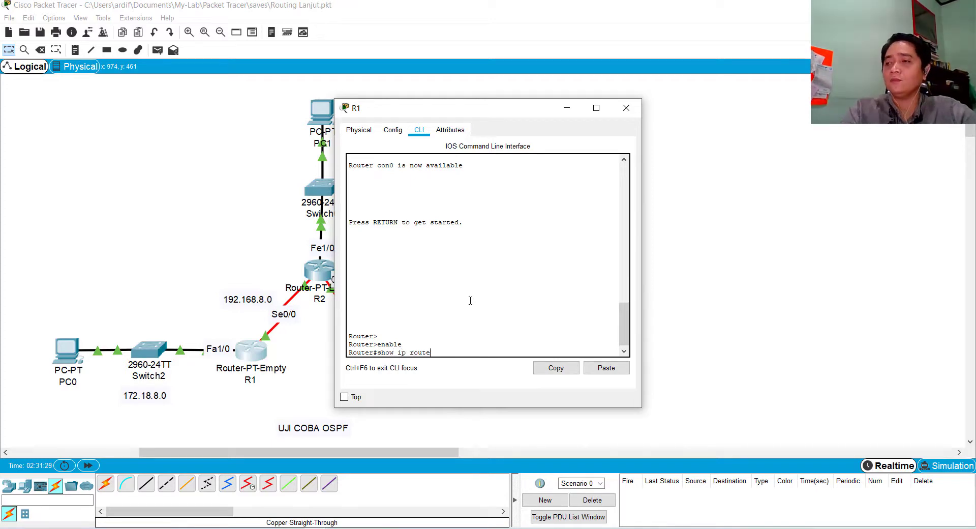
key("Return")
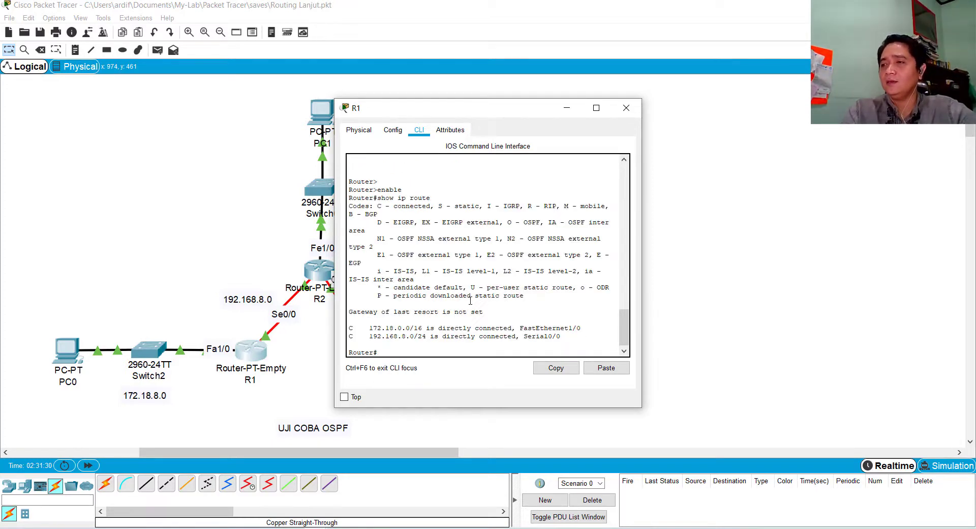
left_click_drag(641, 223, 789, 224)
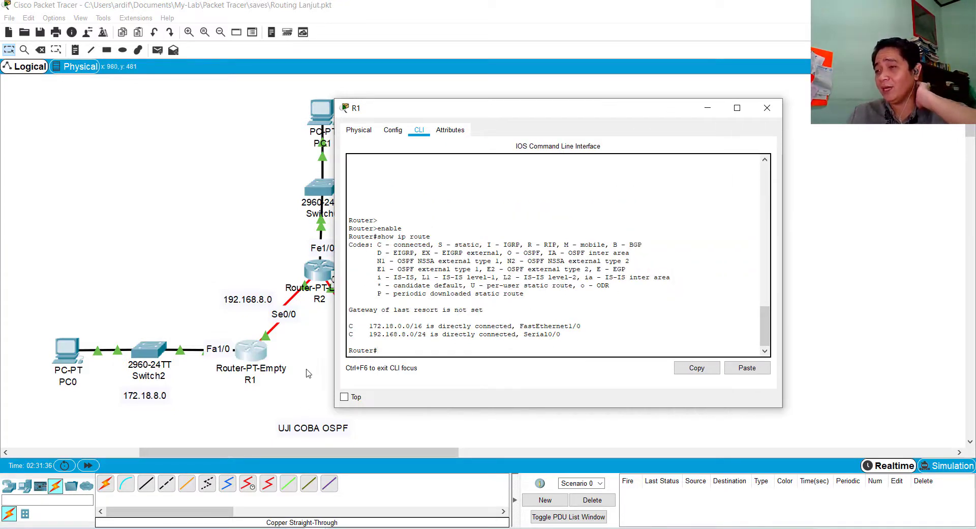
left_click_drag(483, 115, 555, 81)
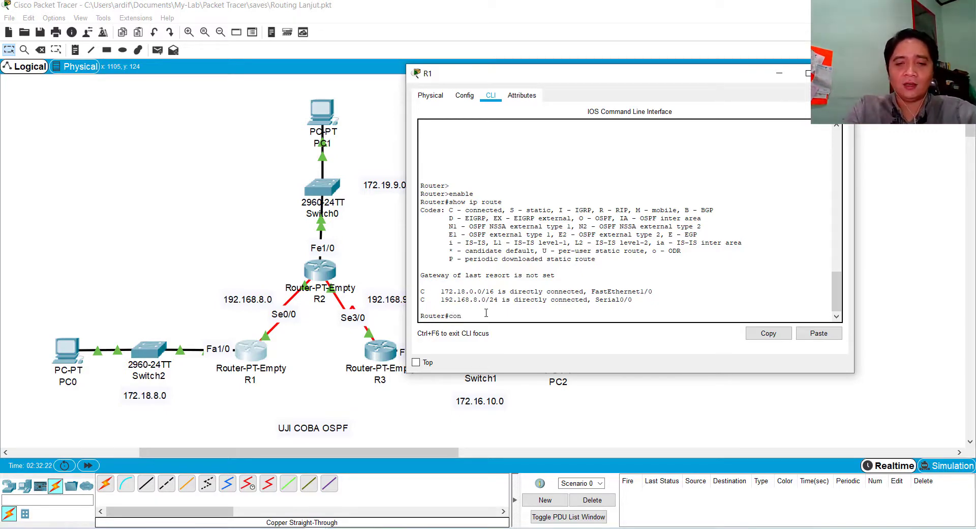
Enter global configuration mode on R1 with configure terminal and start OSPF process 1 with router ospf 1
type("er")
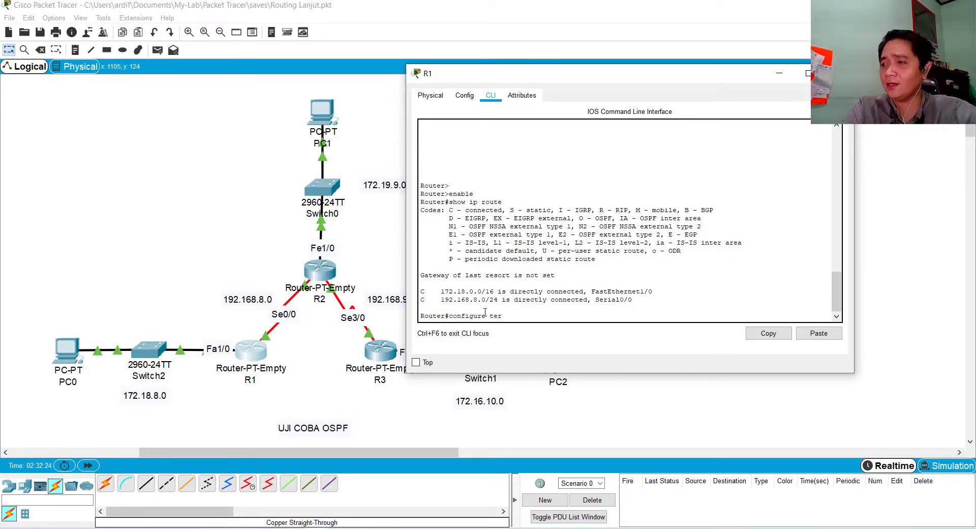
type("mina")
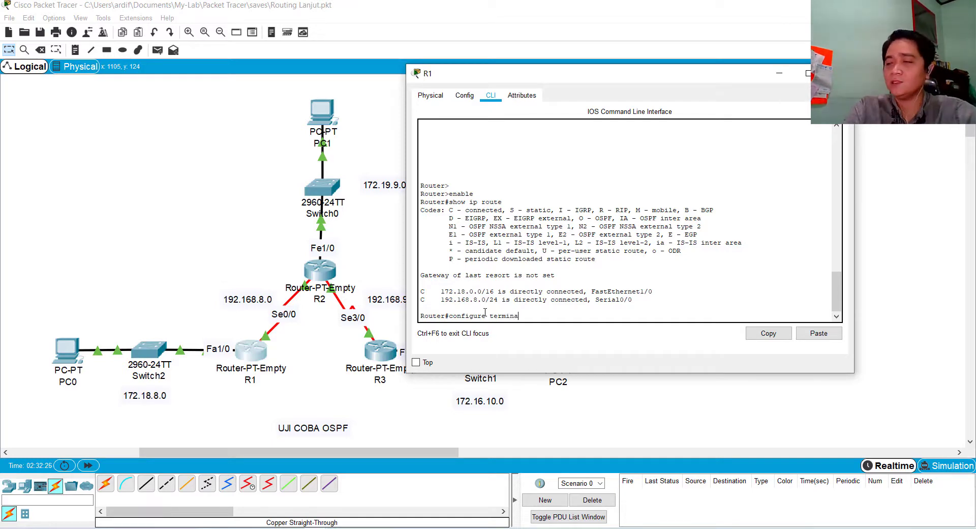
type("l")
key("Return")
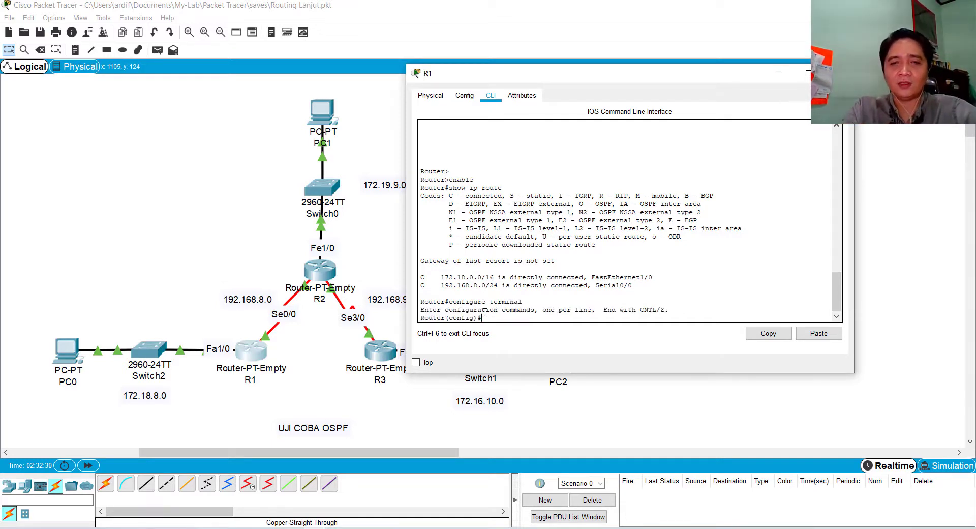
type("router ospf")
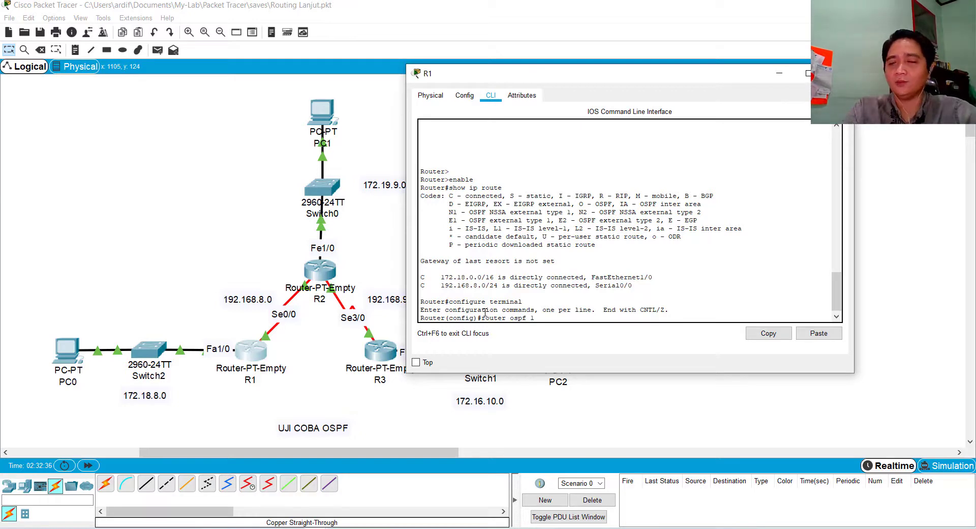
type("1")
key("Return")
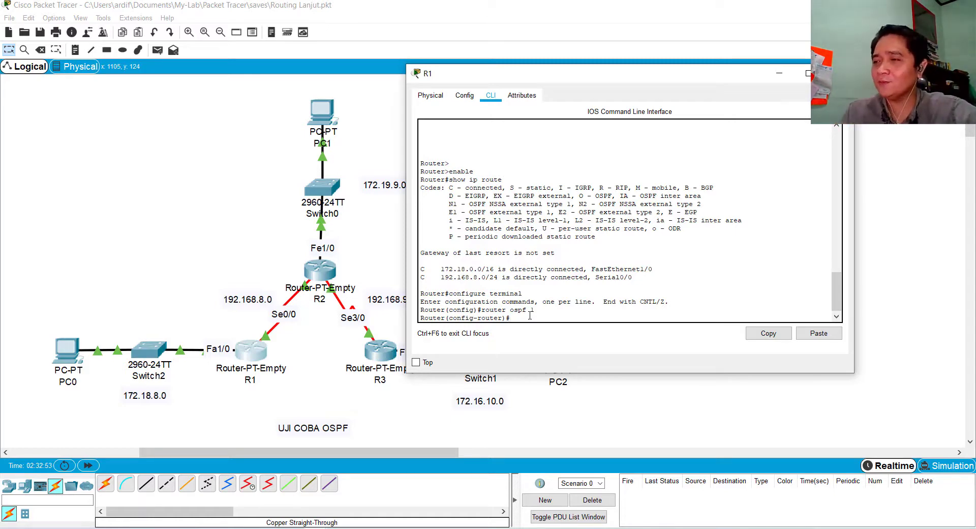
Highlight R1's directly connected networks in the routing table output, and return to the router configuration prompt
left_click_drag(437, 269, 521, 279)
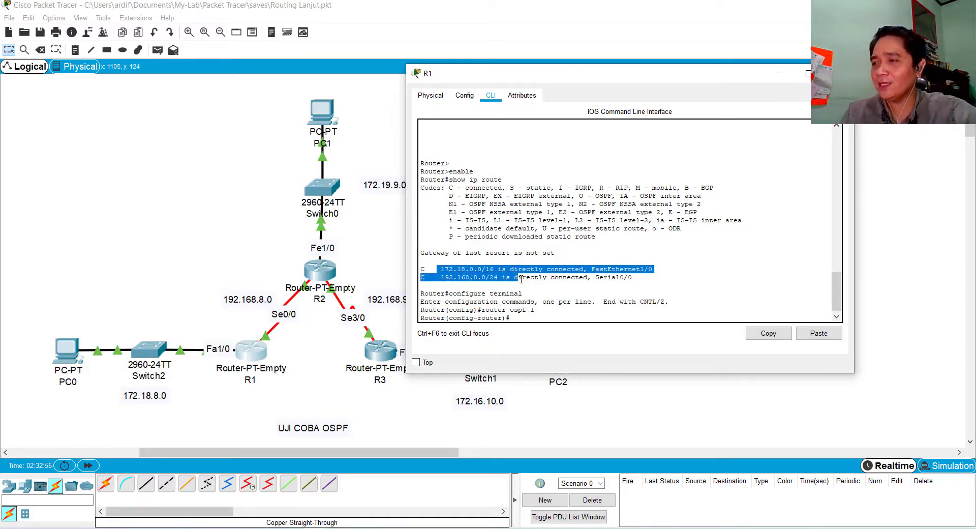
left_click(529, 317)
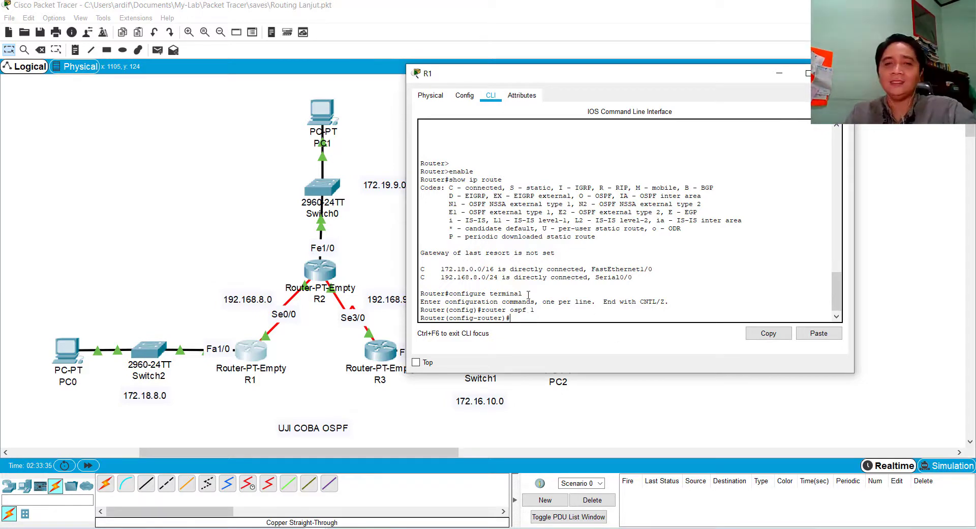
Advertise PC0's network in R1's OSPF process with network 172.18.8.0 255.255.0.0 area 1
type("net")
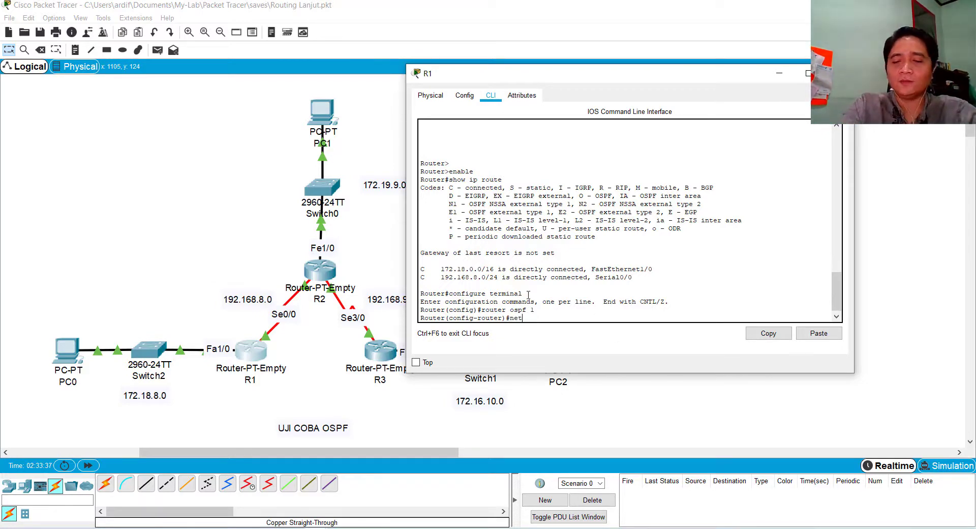
type("wokr")
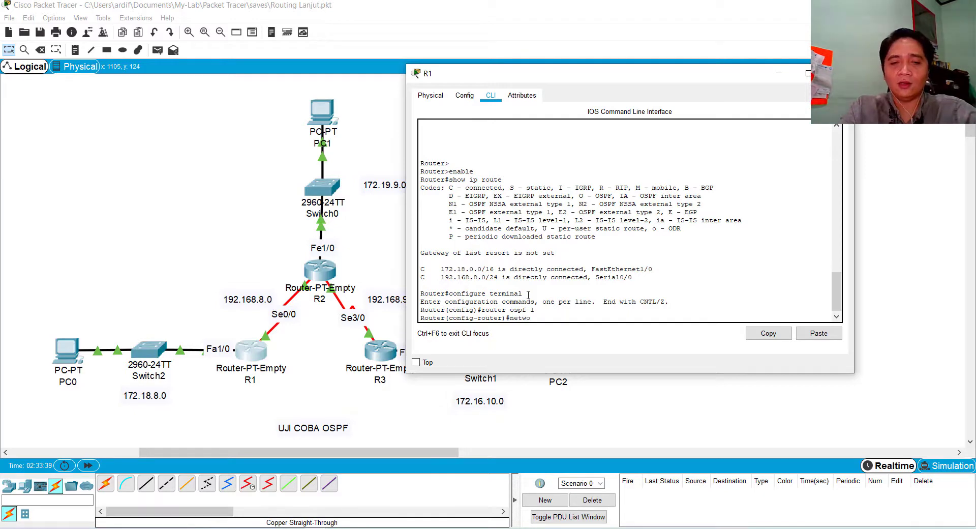
key("BackSpace")
key("BackSpace")
type("r")
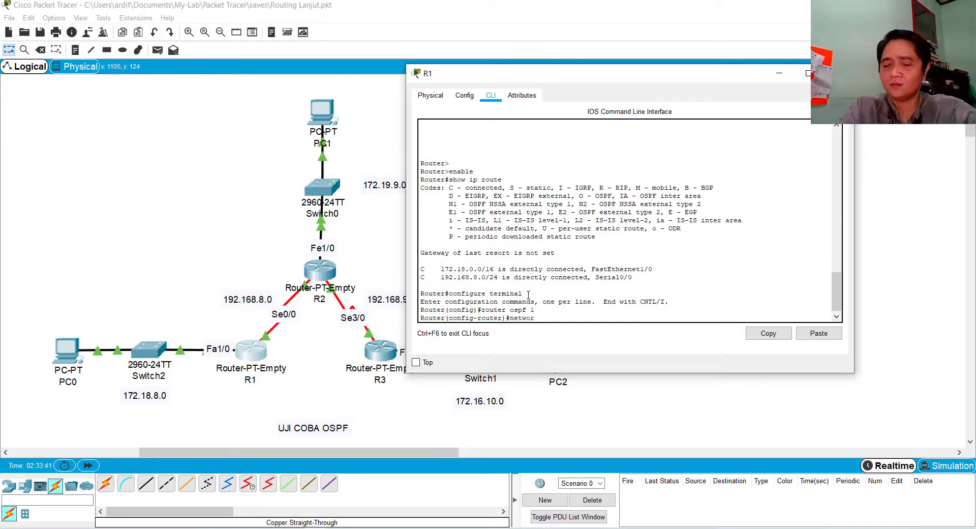
type("k")
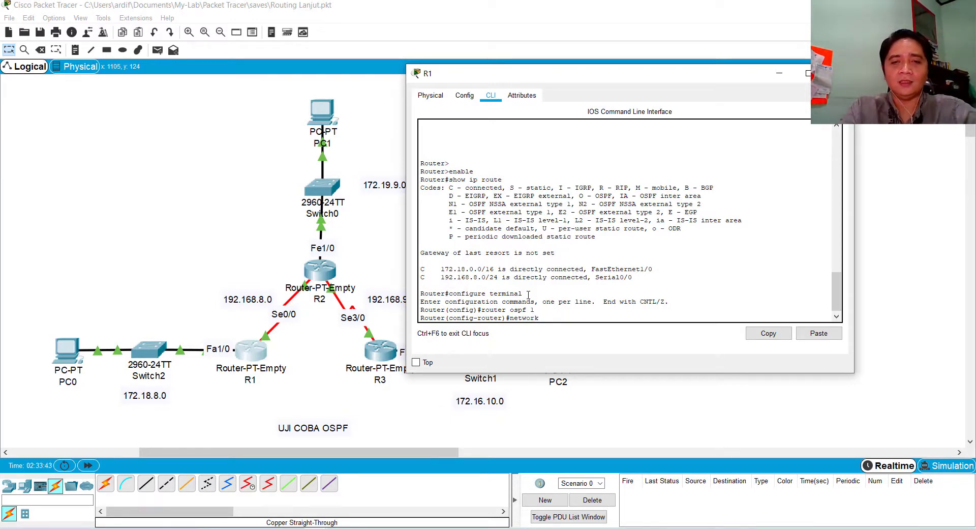
type(" 172.18.")
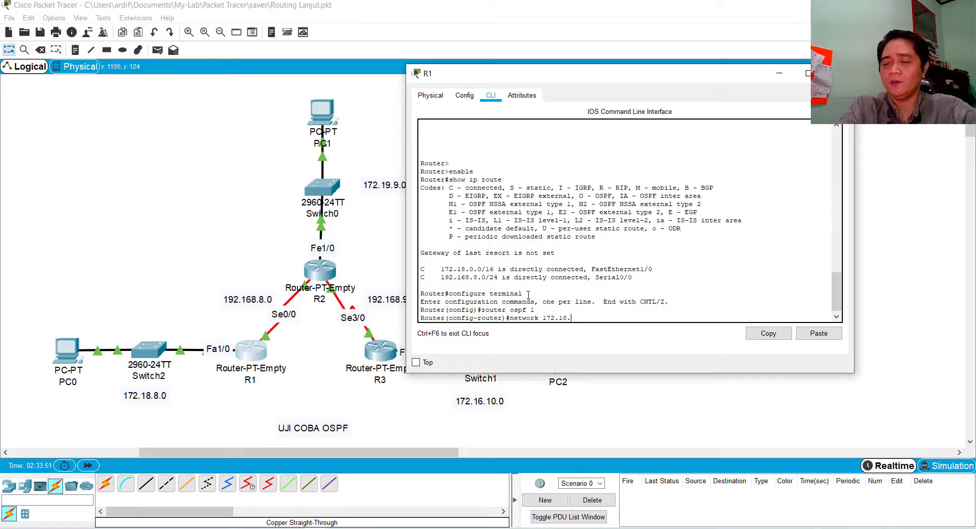
type("8")
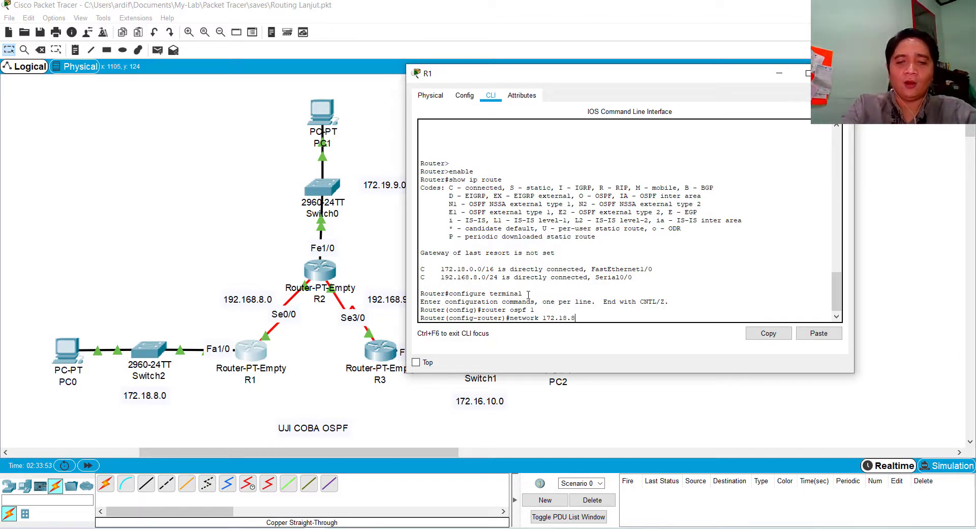
type(".0")
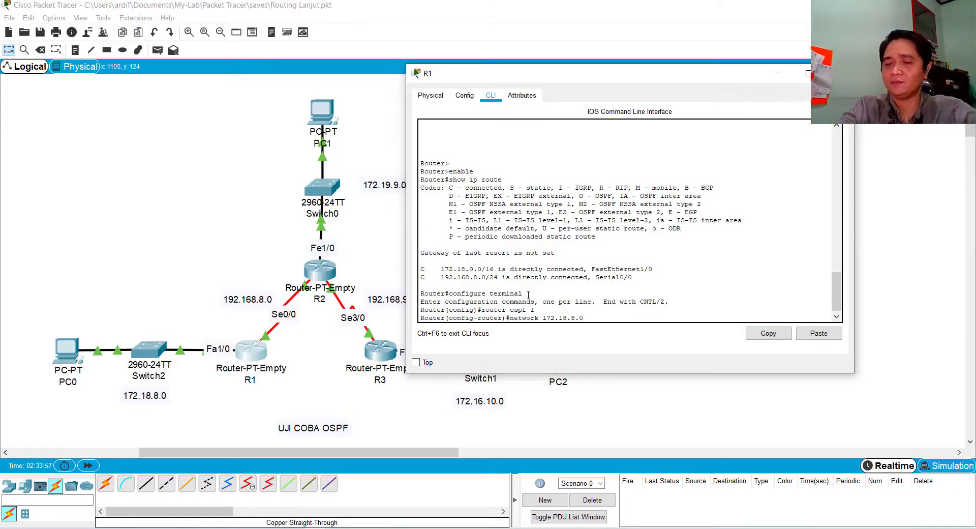
type(" 255.255.2")
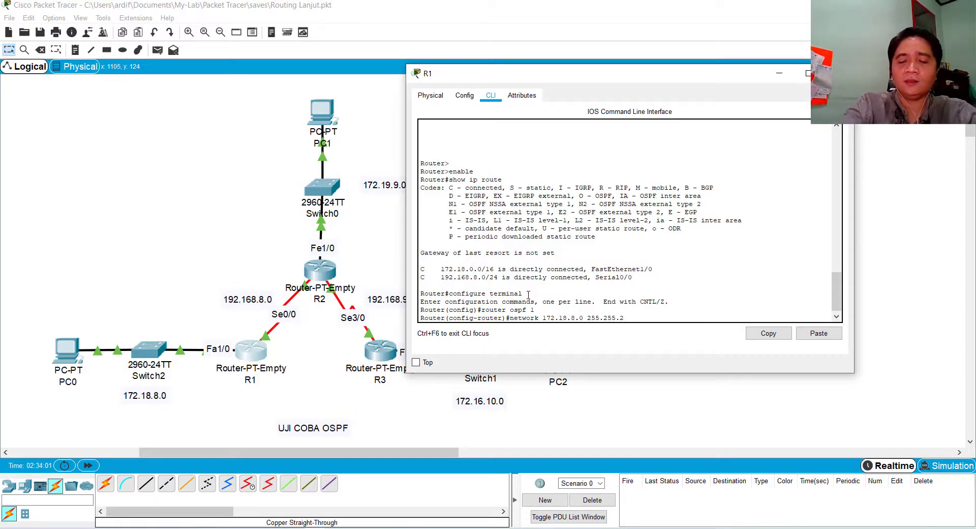
type("0.0")
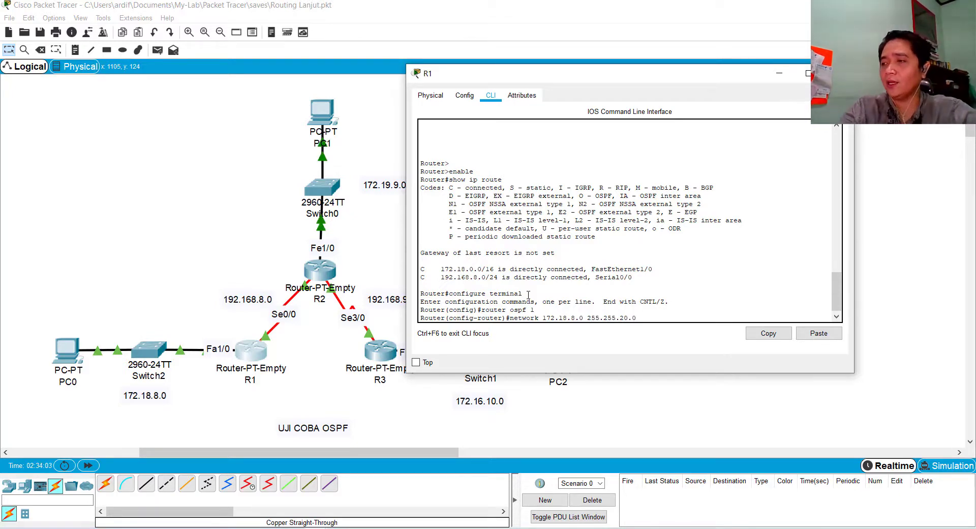
key("BackSpace")
key("BackSpace")
key("BackSpace")
key("BackSpace")
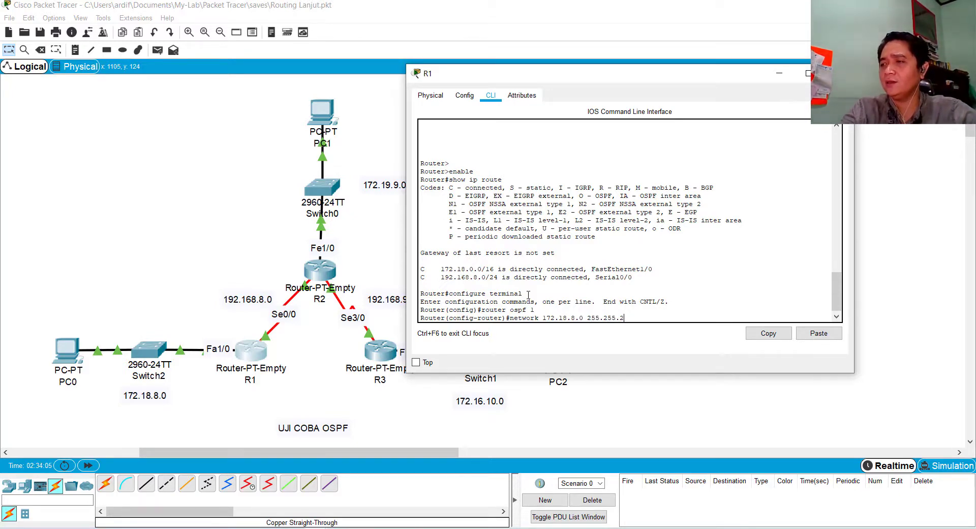
type("0.0")
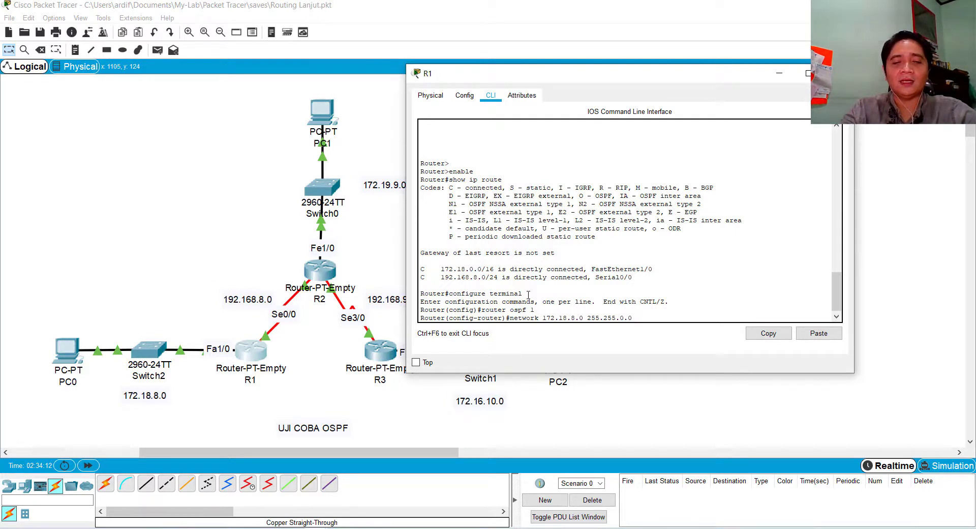
type("are")
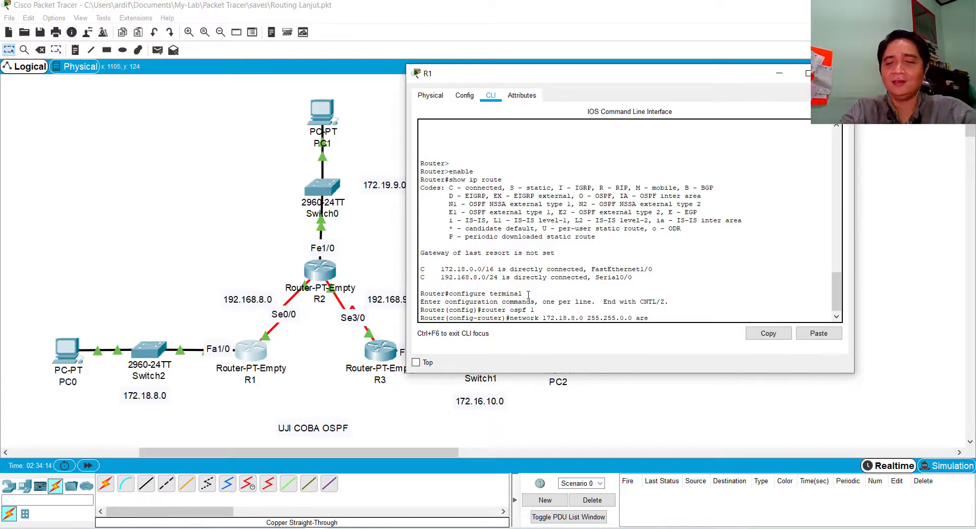
type("a 0")
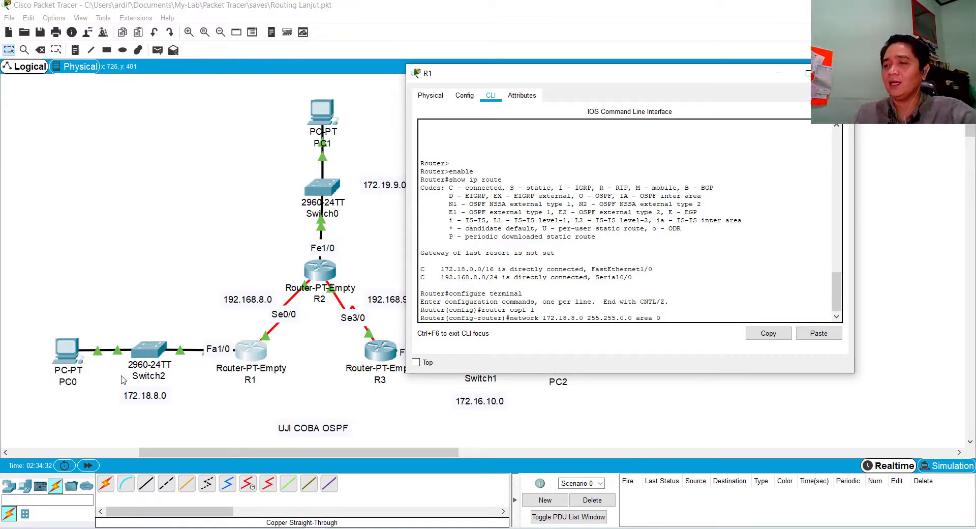
key("BackSpace")
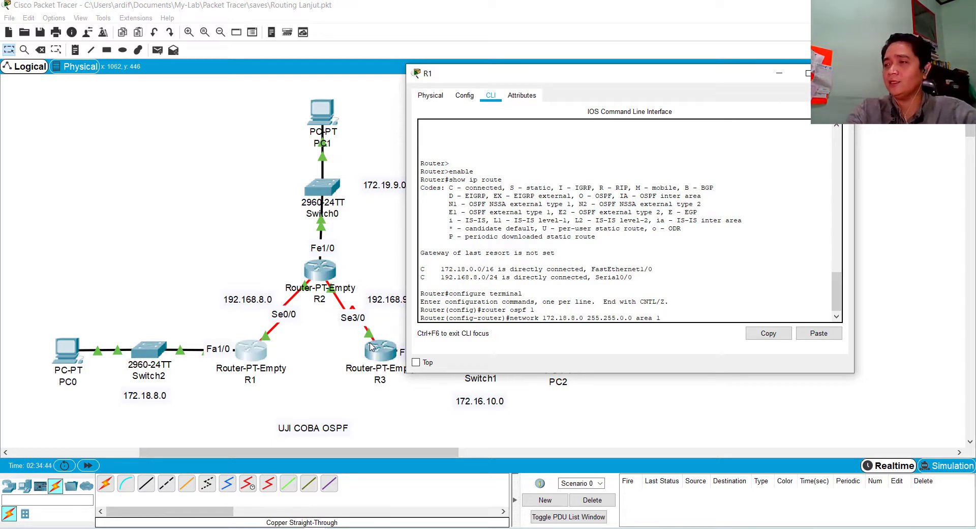
key("Return")
Advertise the serial link between R1 and R2 by reusing the previous command as network 192.168.8.0 255.255.255.0 area 0
key("Up")
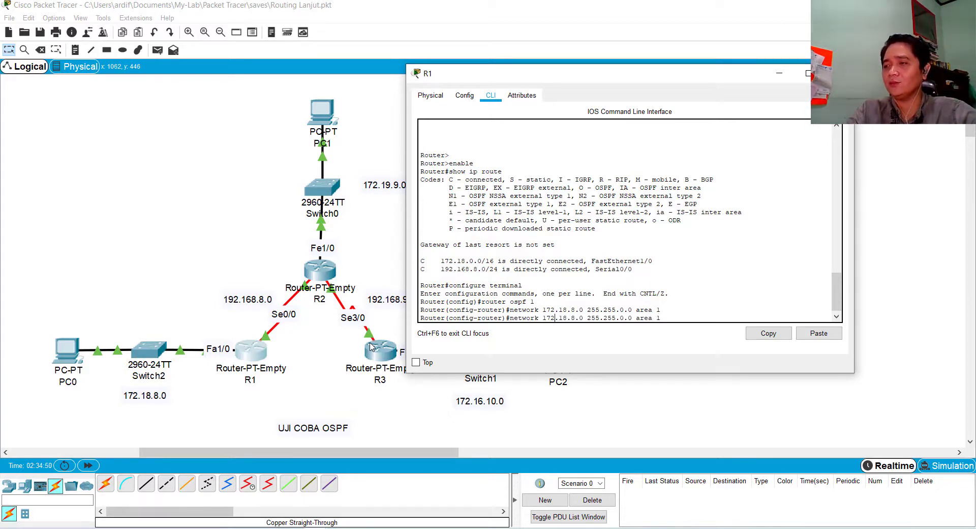
key("BackSpace")
key("BackSpace")
type("92")
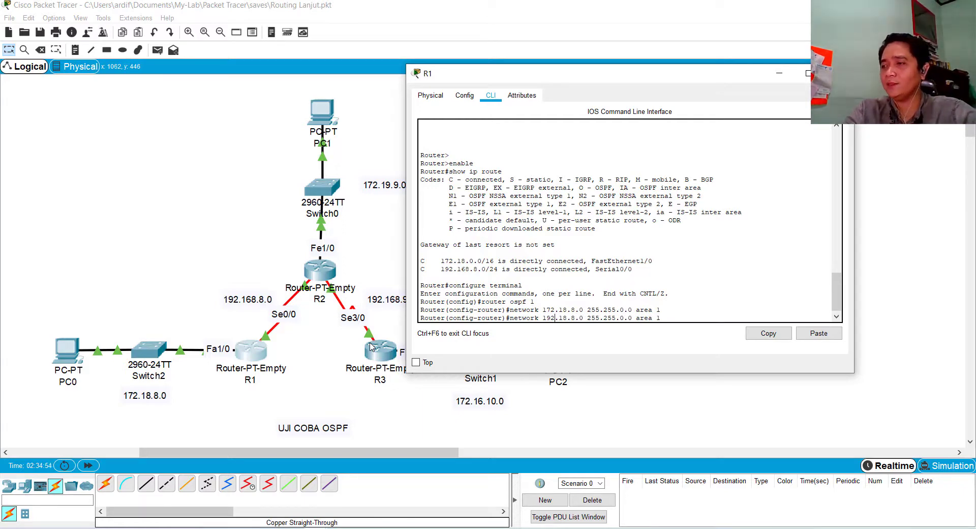
key("Delete")
key("Delete")
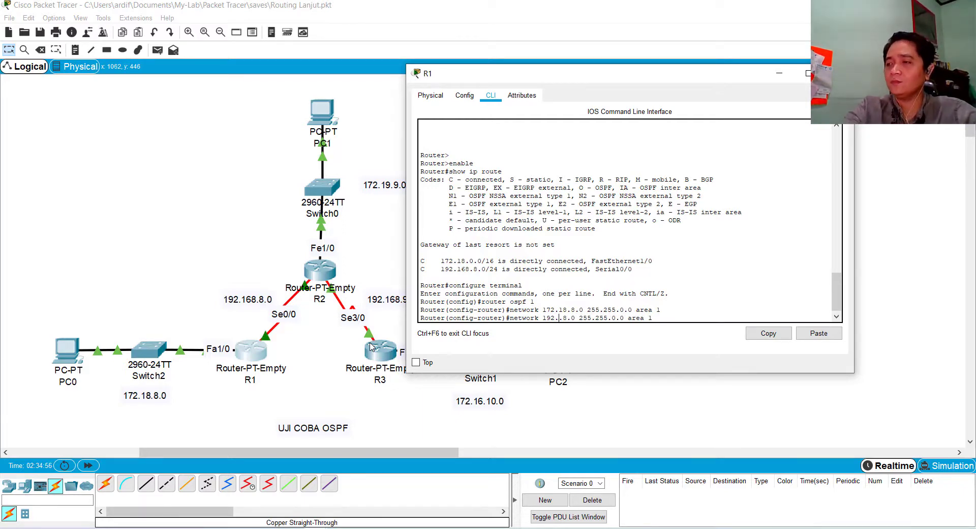
type("1")
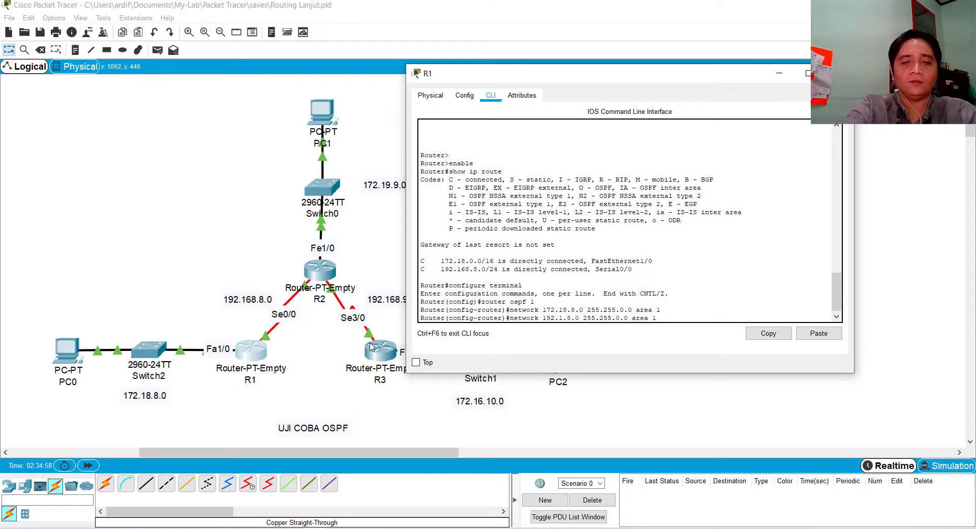
type("68")
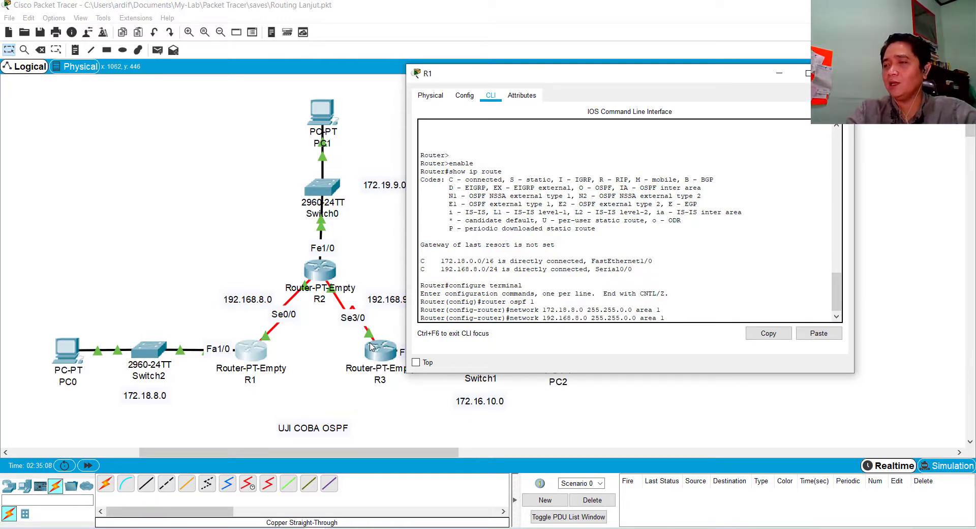
key("BackSpace")
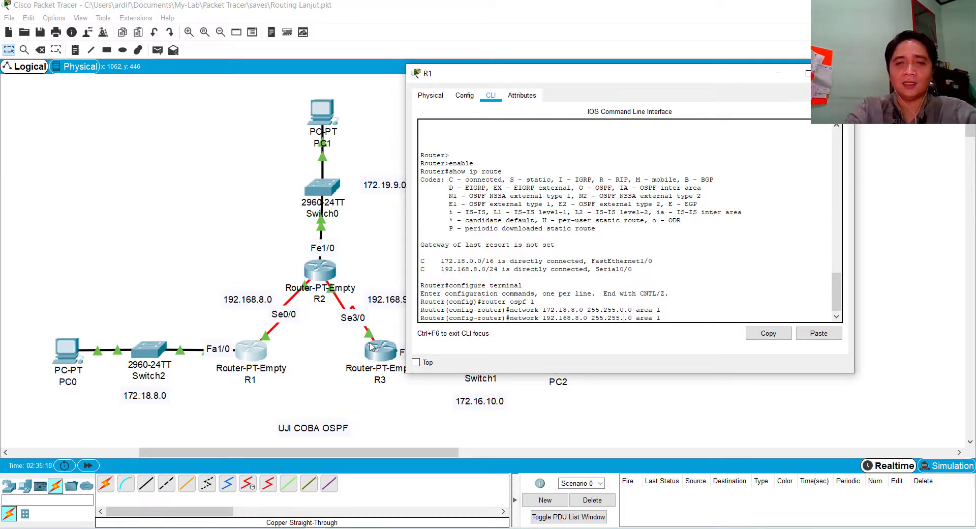
type("255")
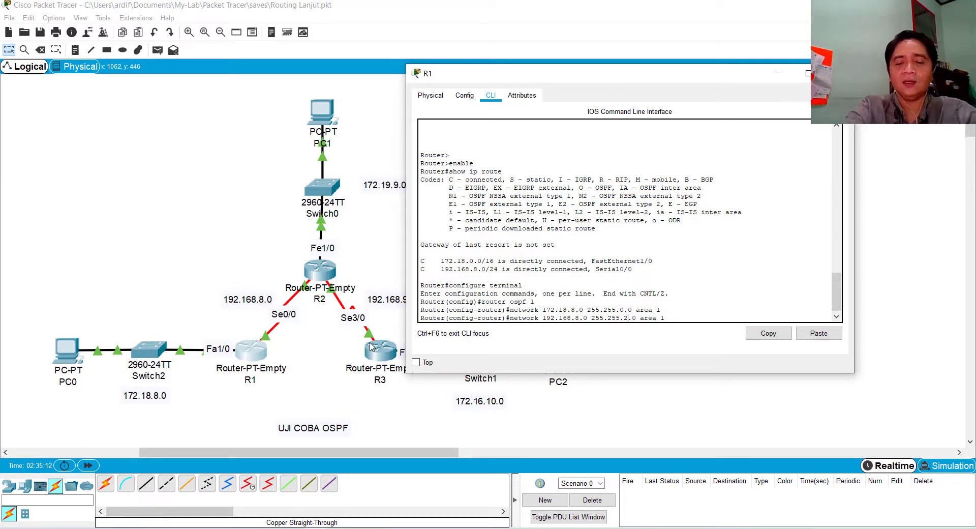
key("Right")
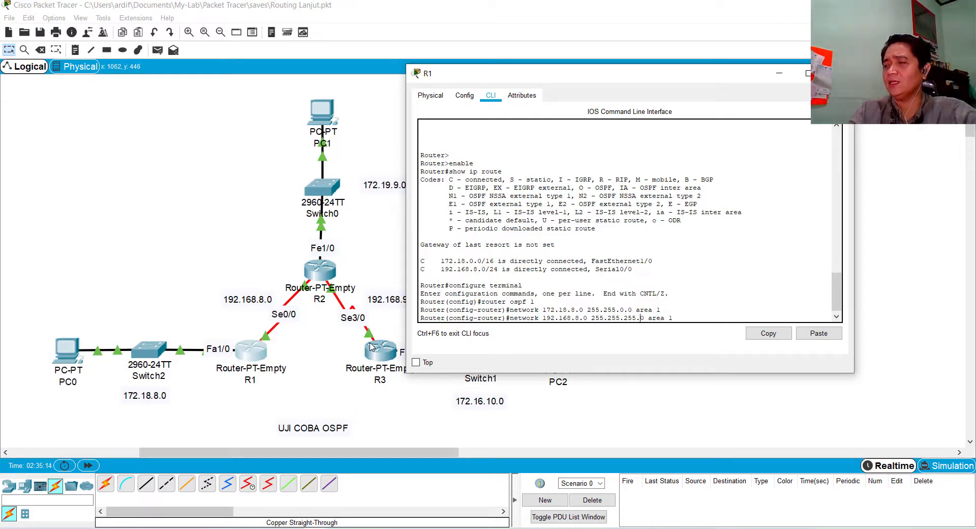
type("0")
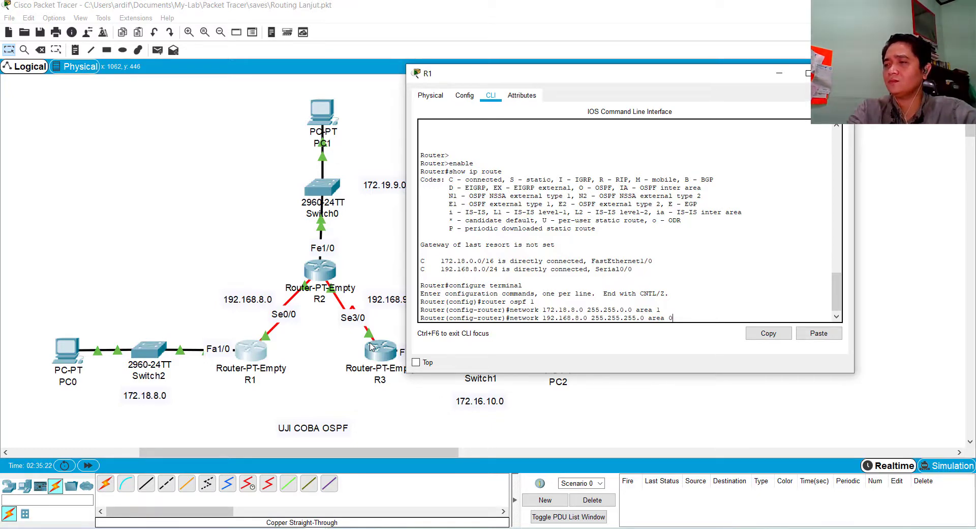
key("Return")
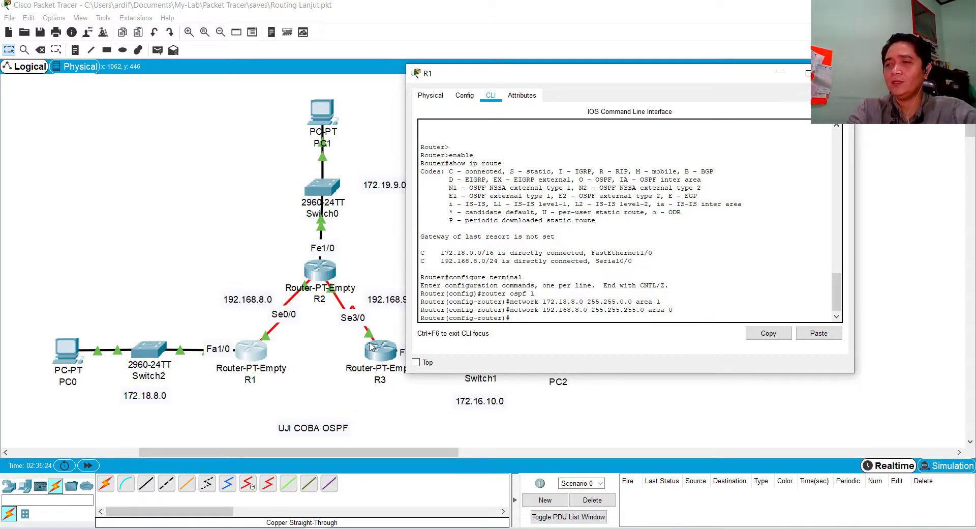
Leave R1's OSPF router configuration mode with exit and close the R1 window
type("exit")
key("Return")
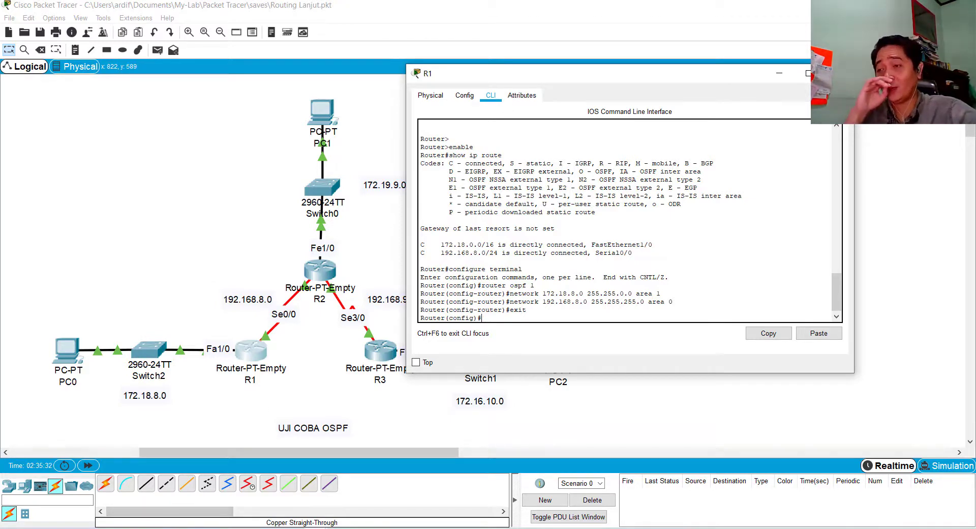
left_click(293, 528)
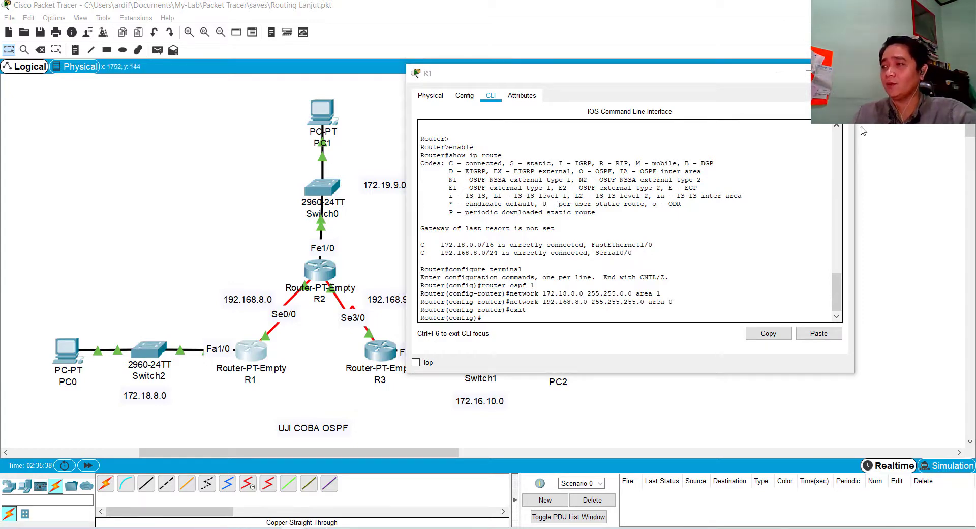
left_click(838, 74)
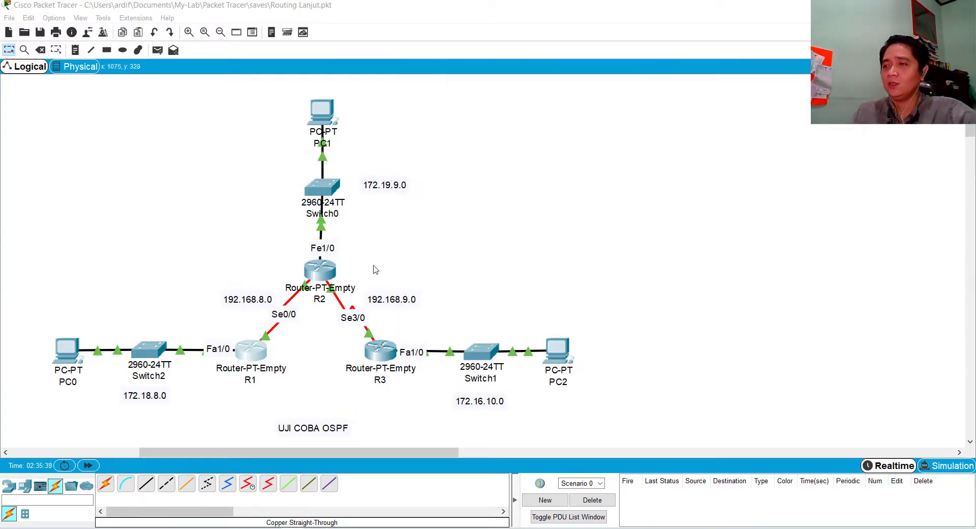
Open R2's command line interface and enter privileged mode with the enable command
left_click(323, 275)
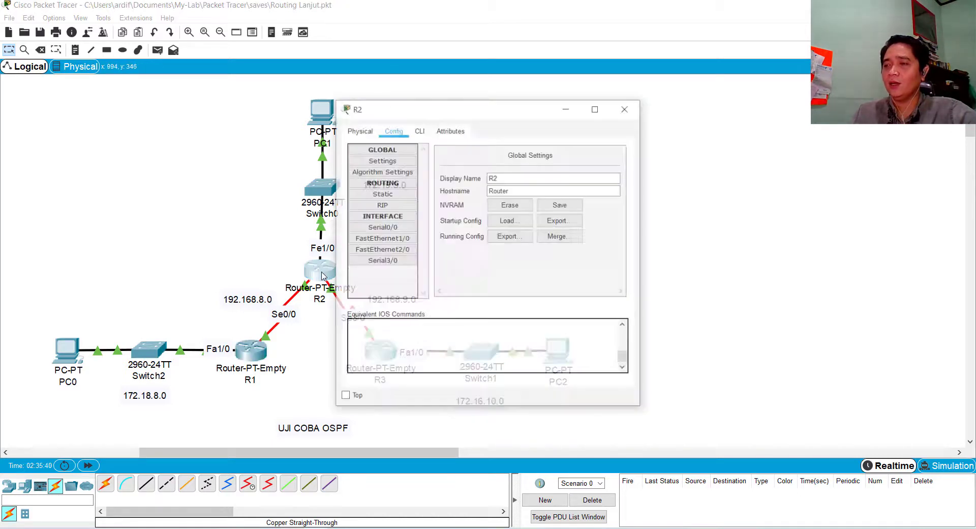
left_click(430, 132)
left_click(459, 338)
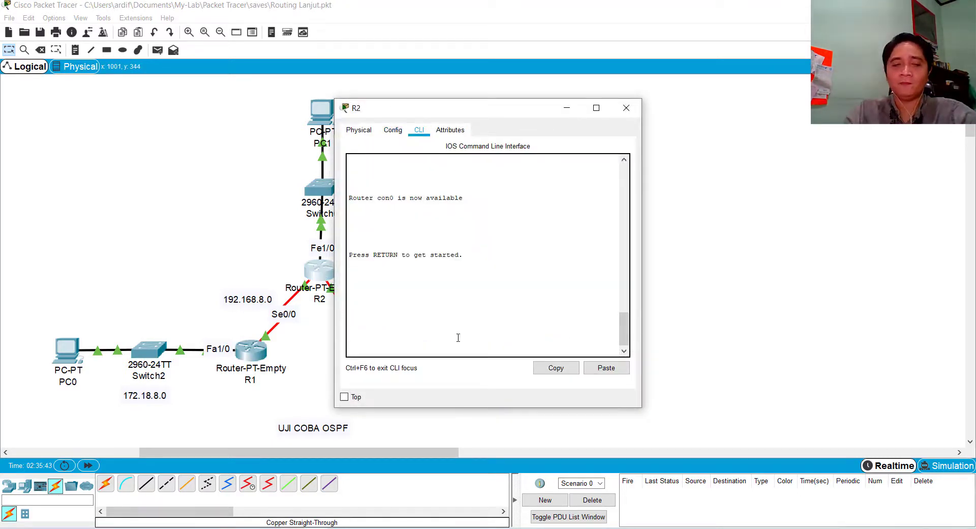
key("Return")
type("enable")
key("Return")
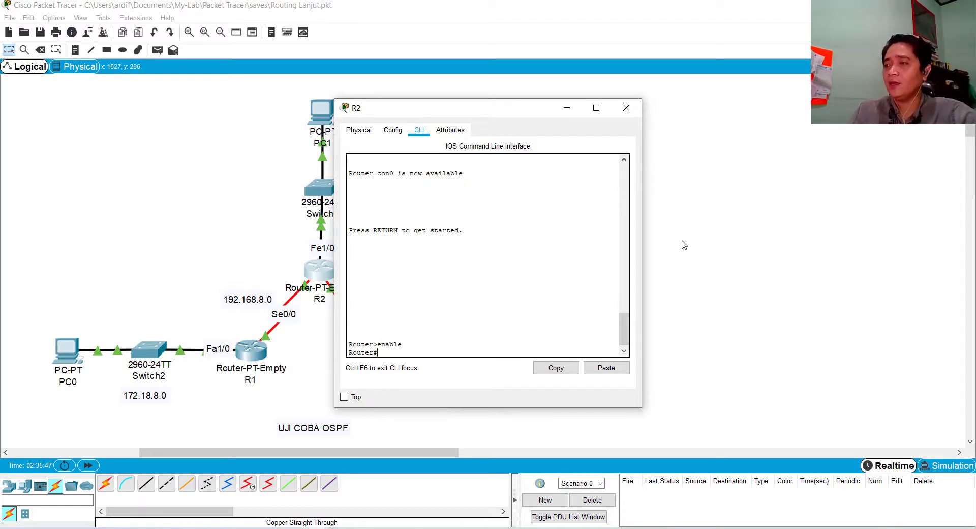
Widen the R2 window, display its routing table with sh ip route, and highlight the directly connected networks
left_click_drag(642, 208, 770, 210)
type("sh ip router")
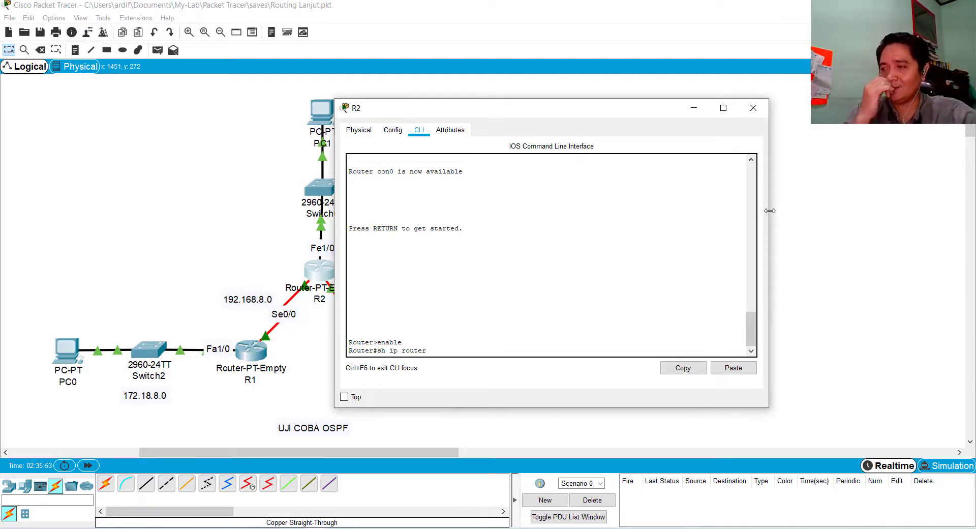
key("Return")
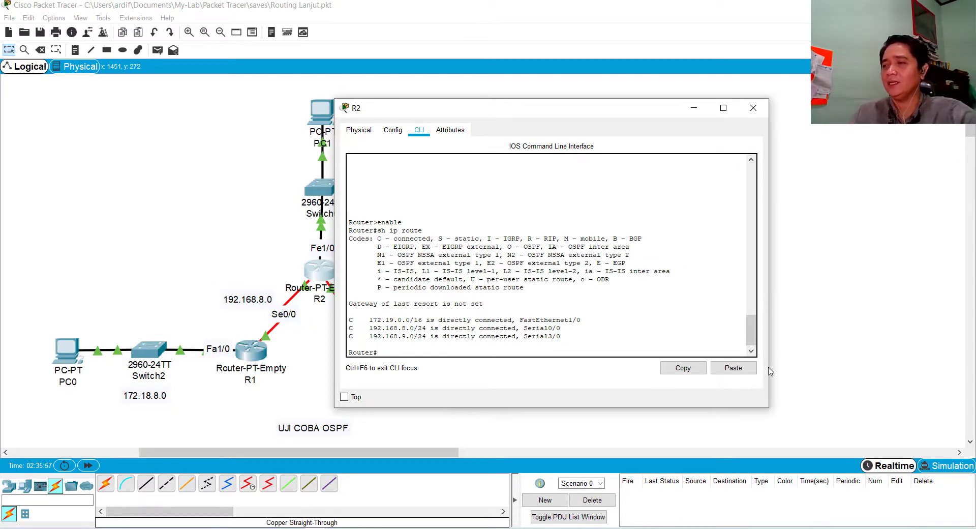
left_click_drag(370, 320, 565, 339)
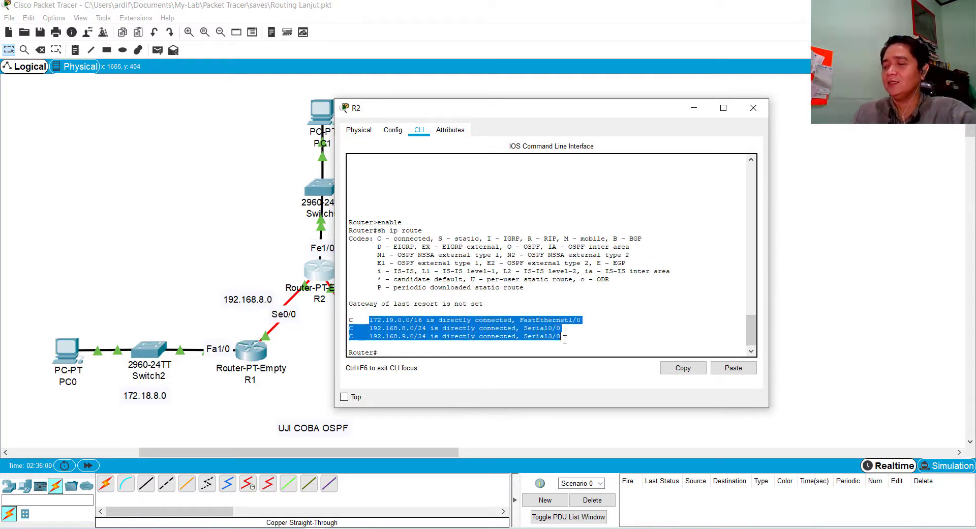
left_click(497, 350)
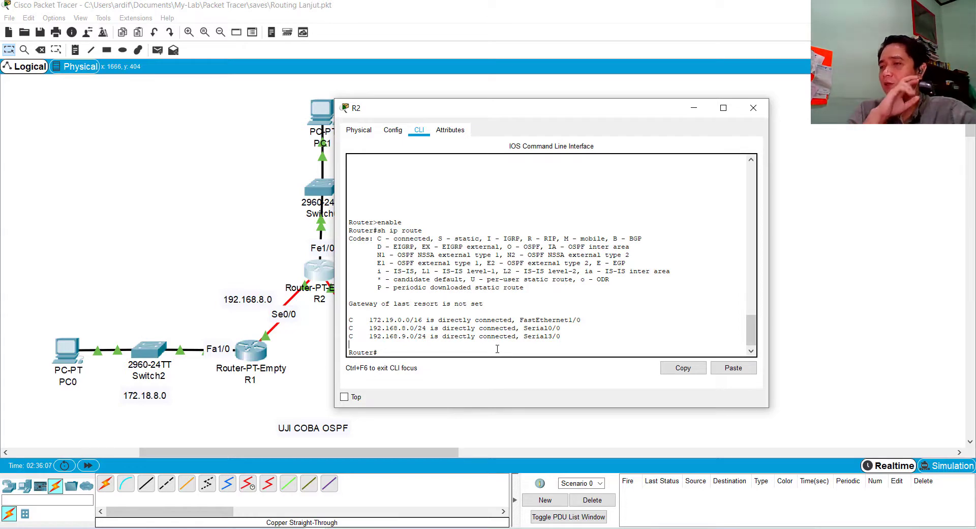
Enter global configuration mode on R2 with configure terminal and start OSPF process 1 with router ospf 1
type("configure te")
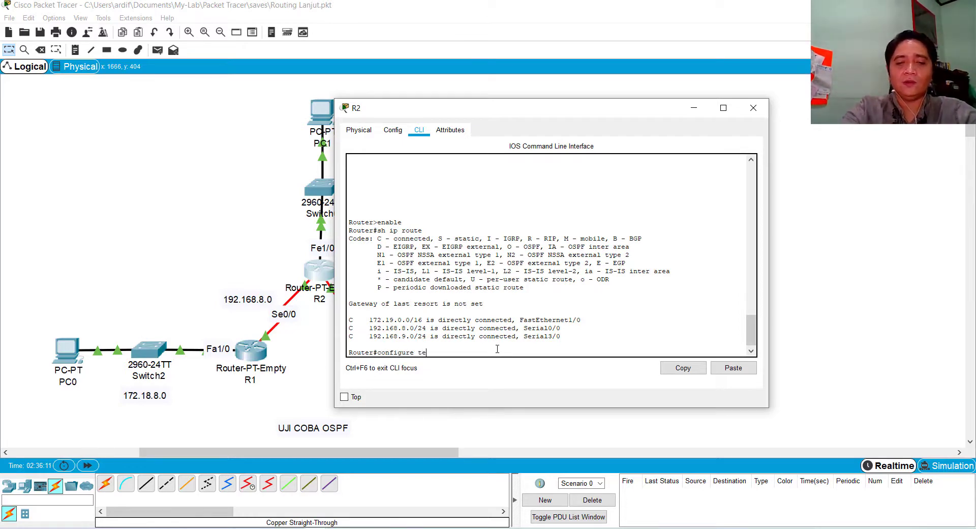
type("rminal")
key("Return")
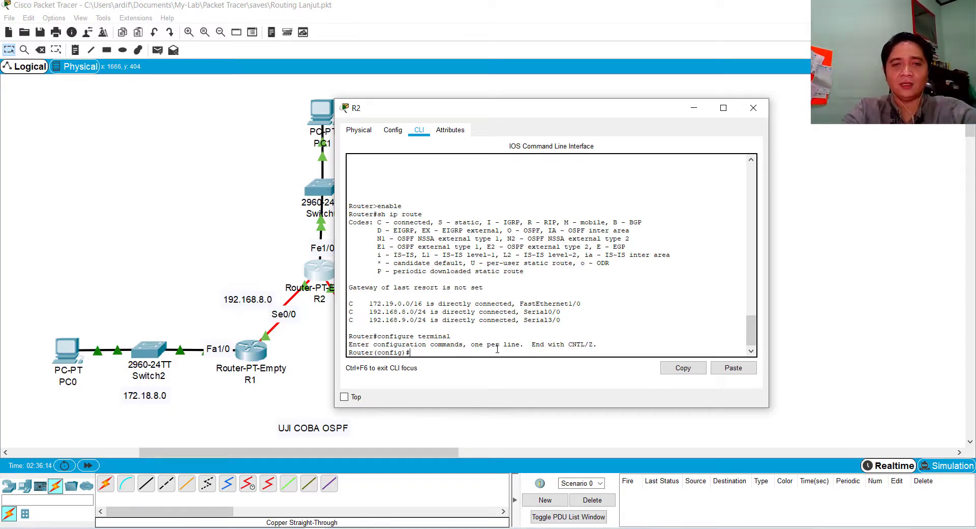
type("route")
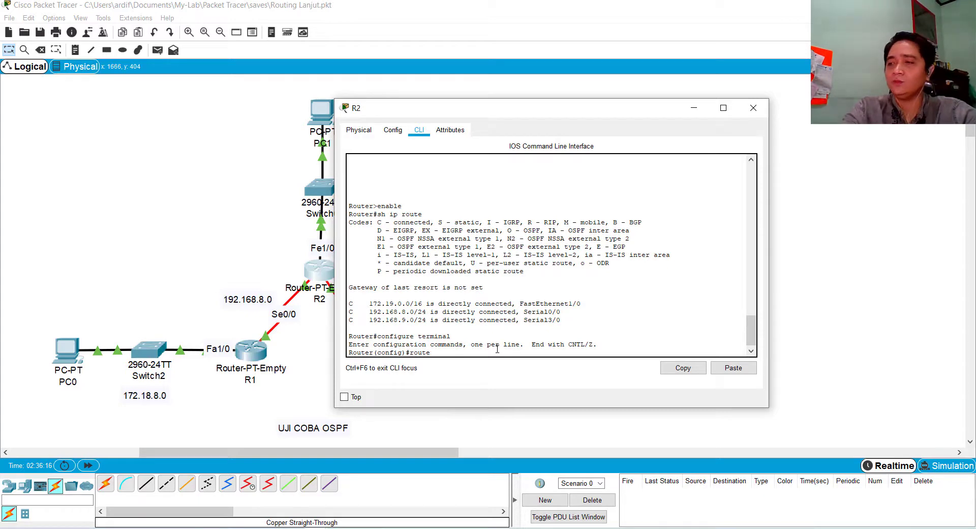
type("r ospf")
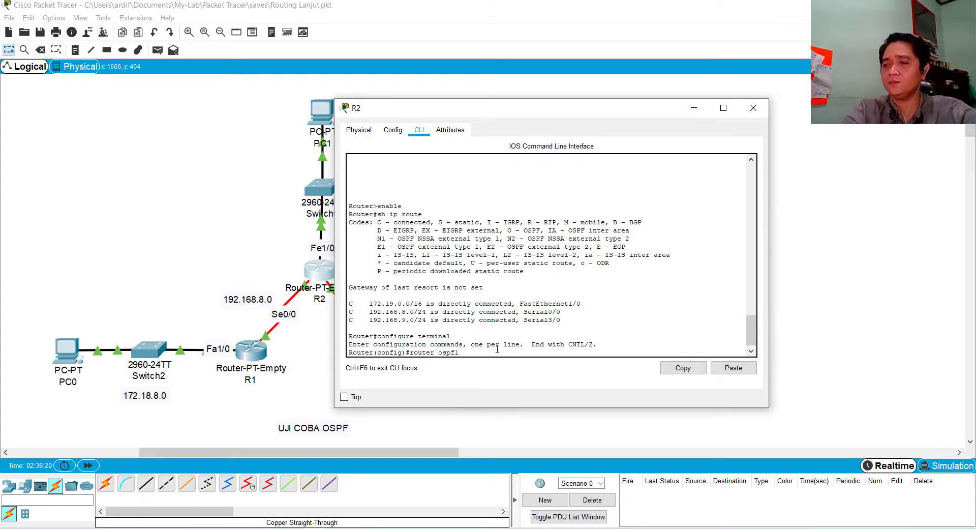
type(" 1")
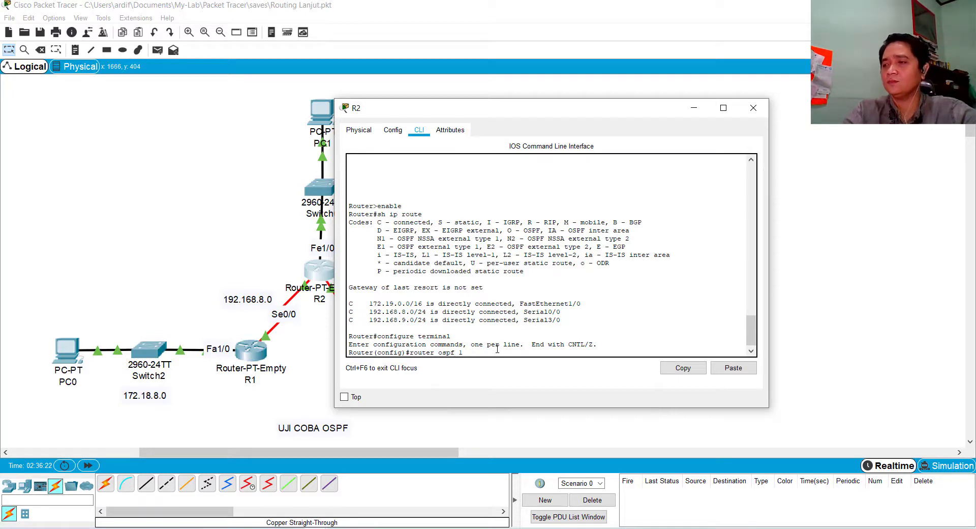
key("Return")
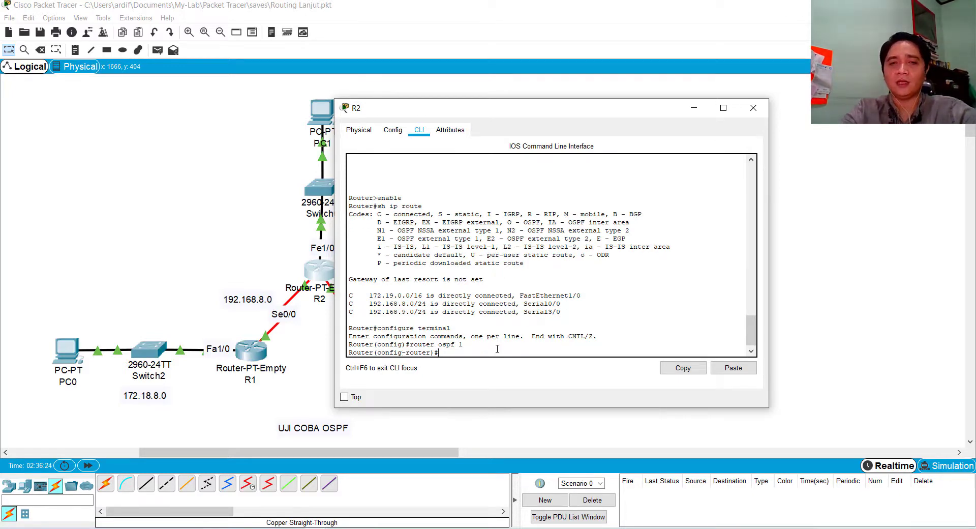
Advertise R2's serial link to R1 with the command network 192.168.8.0 255.255.255.0 area 0
type("net")
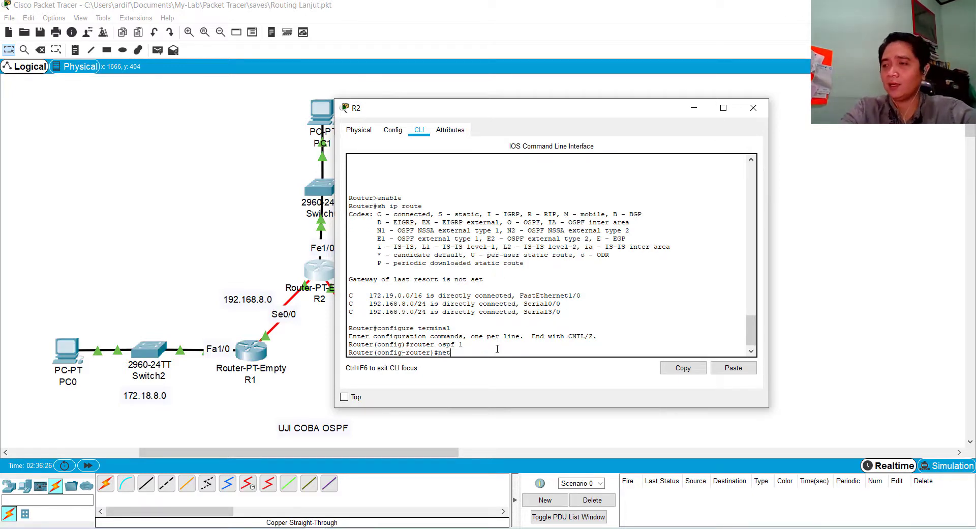
type("work")
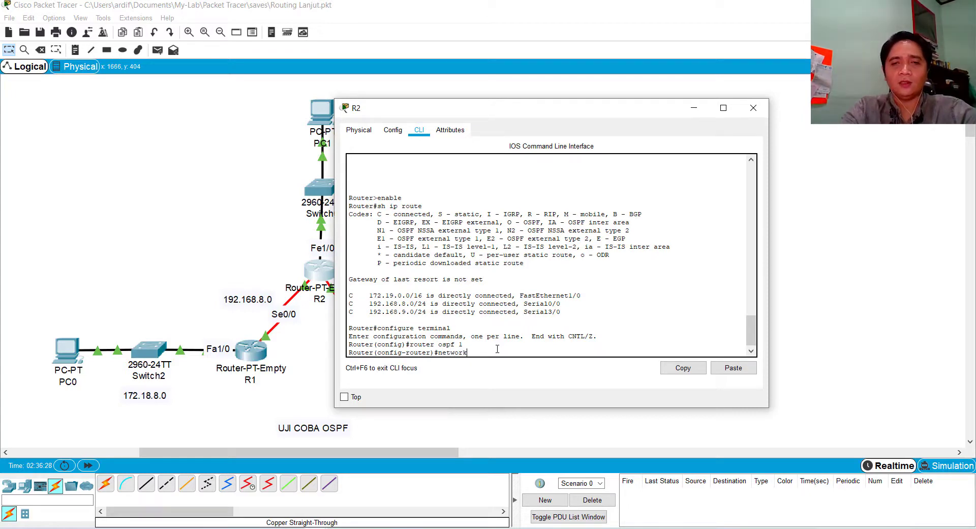
type(" 192")
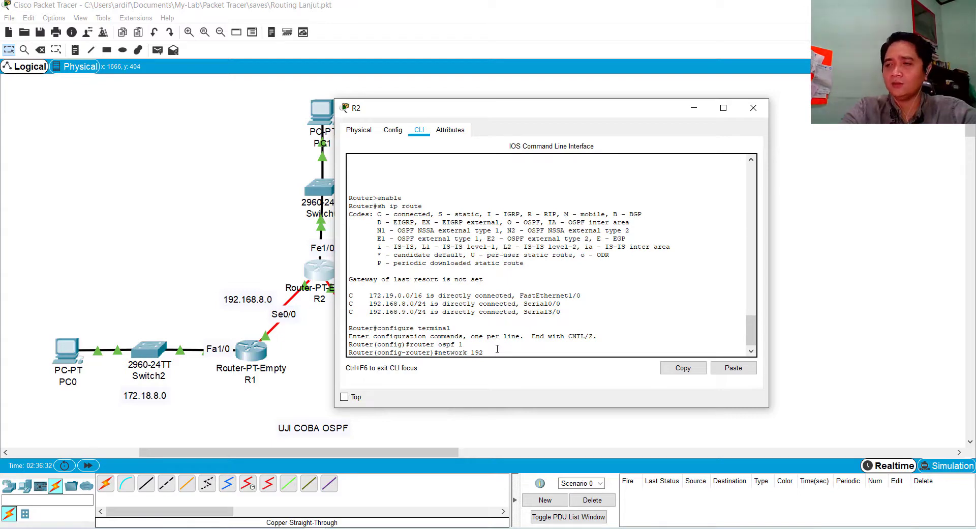
type(".168")
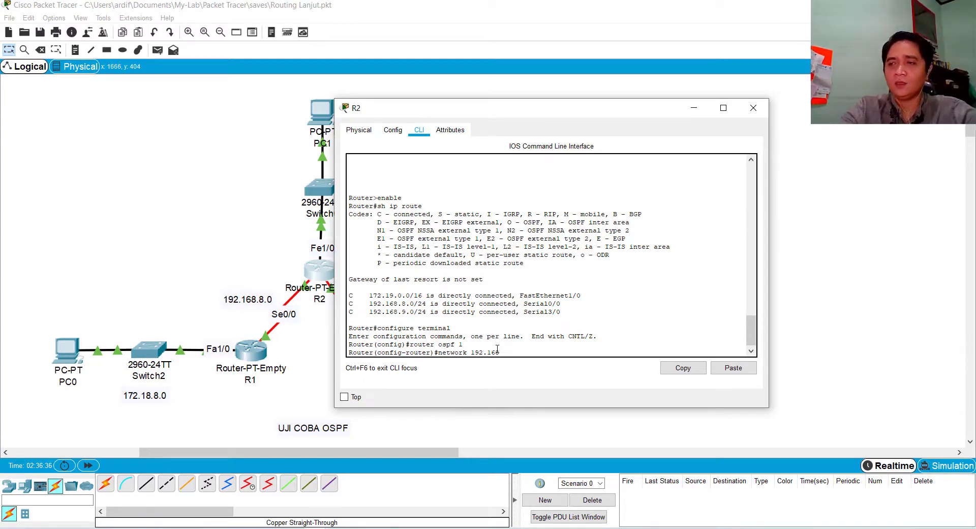
type(".8")
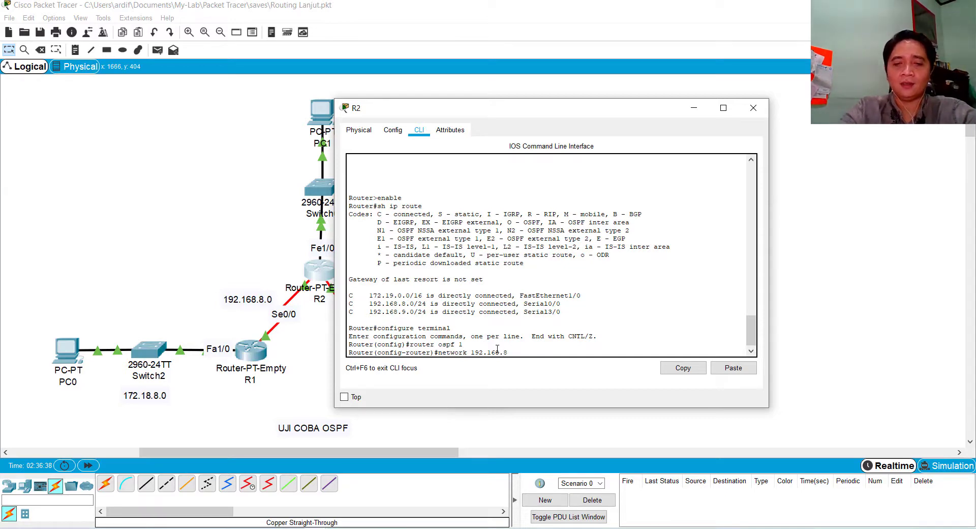
type(".0")
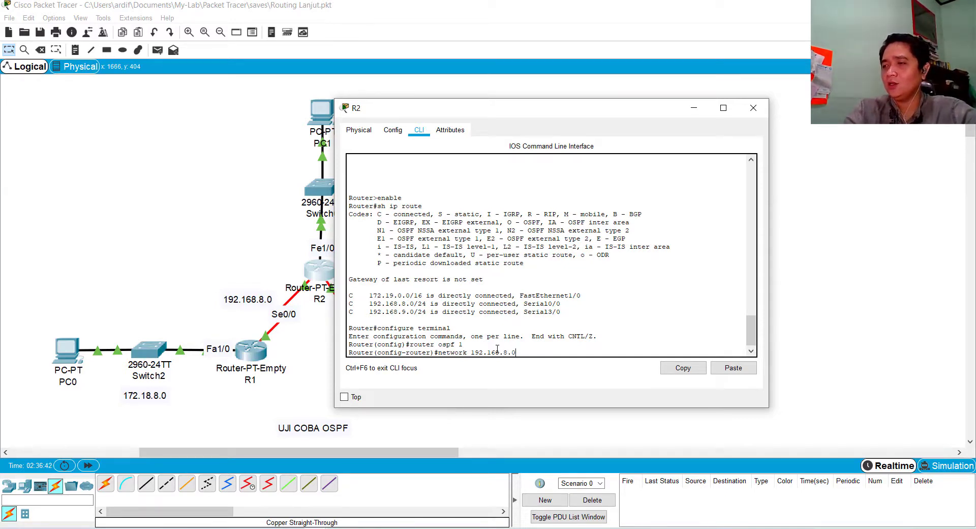
type(" 2")
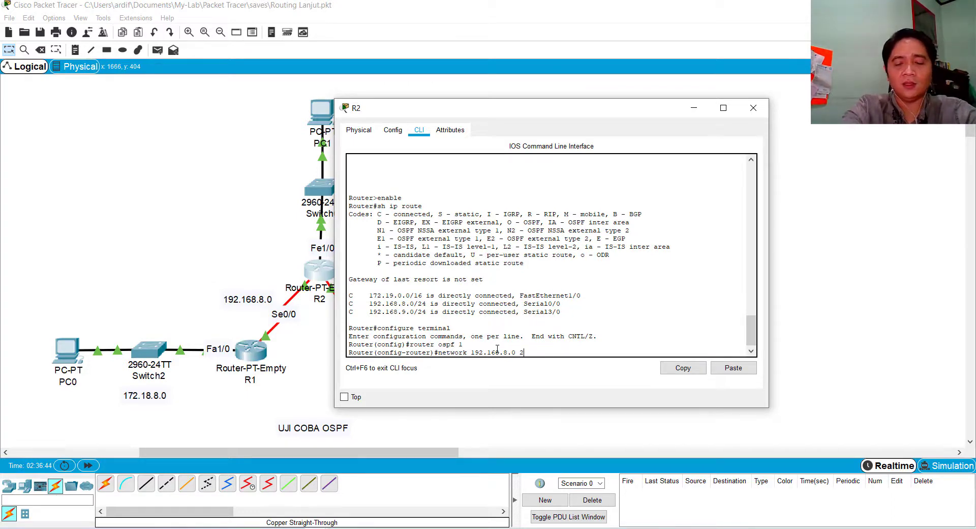
type("55.255.255.0")
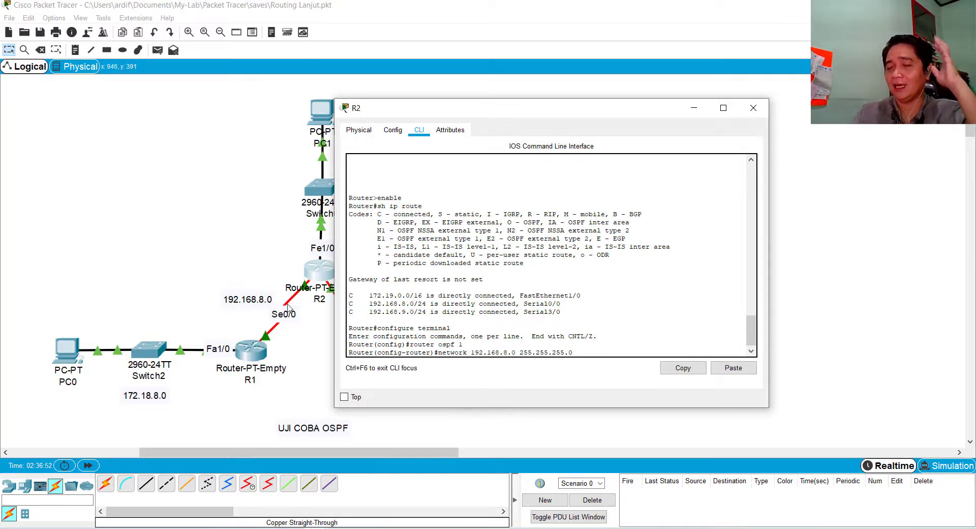
type("area")
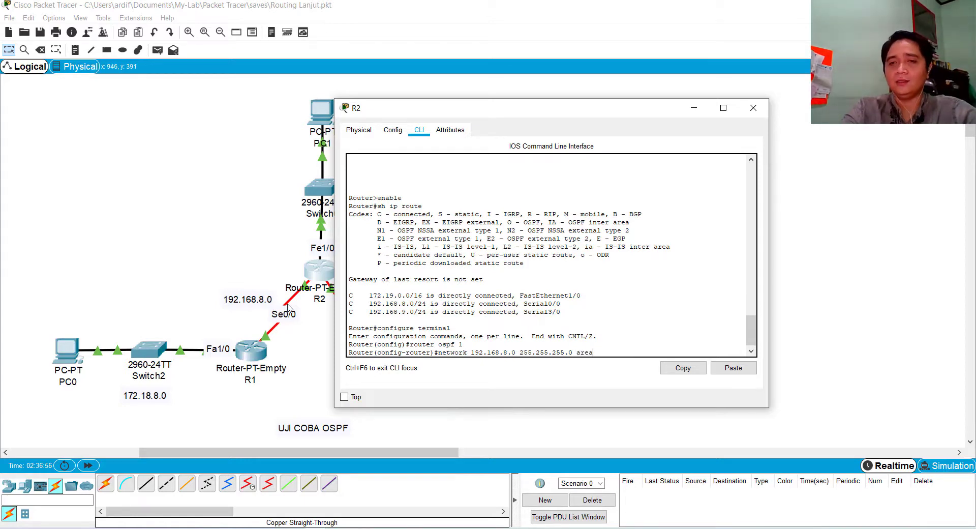
type(" 0")
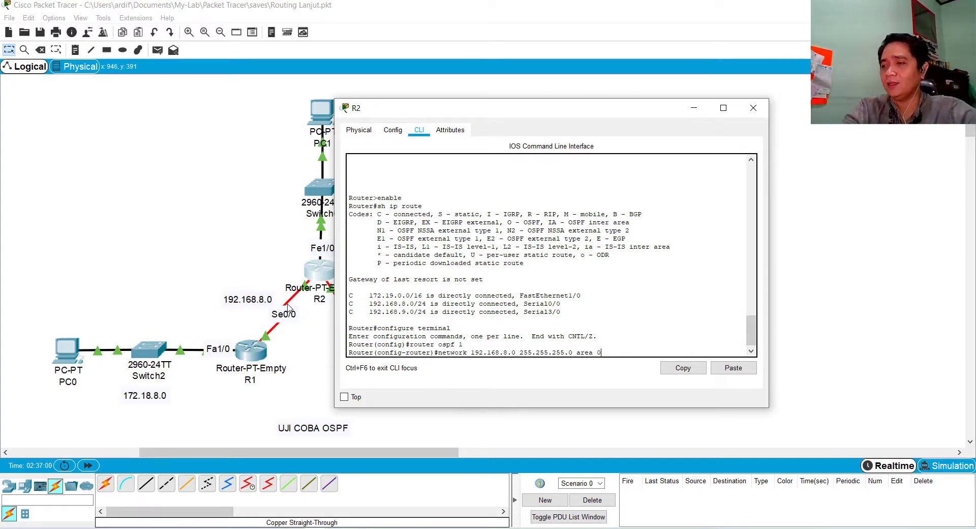
key("Return")
Uncover the topology beside the R2 window and advertise the link to R3 by reusing the previous command as network 192.168.9.0 255.255.255.0 area 0
key("Up")
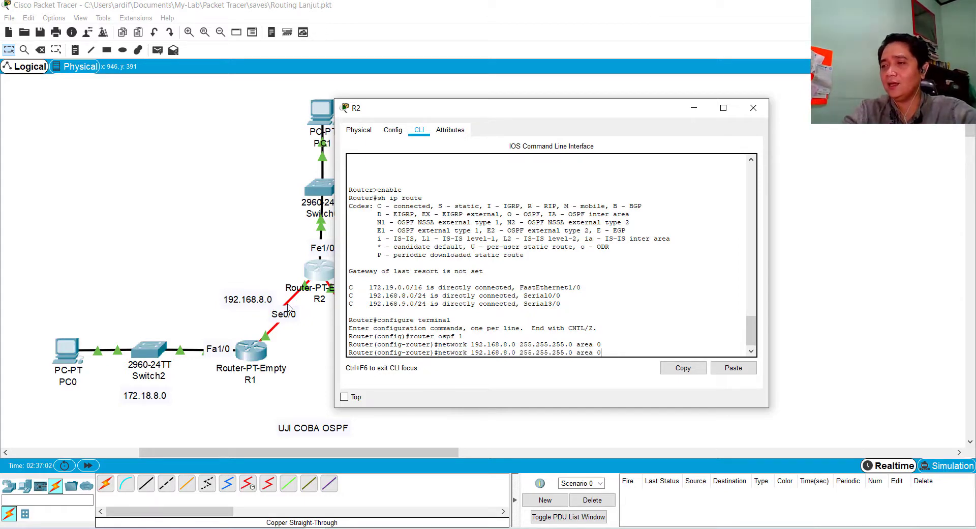
key("Return")
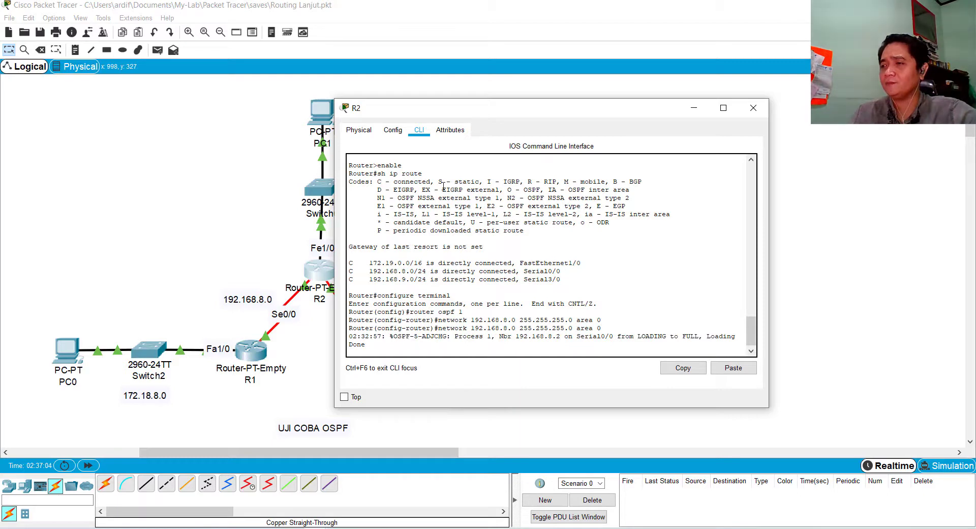
key("Return")
key("Up")
left_click_drag(515, 108, 636, 98)
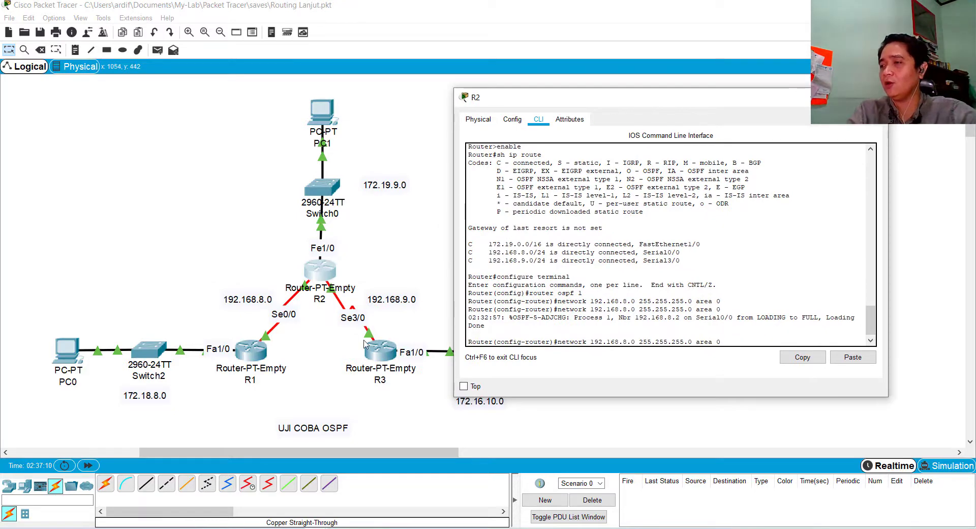
key("Left")
key("Left")
key("Left")
key("Left")
key("Left")
key("Left")
key("Left")
key("Left")
key("Left")
key("Left")
key("Left")
key("Left")
key("Left")
key("Left")
key("Left")
key("Left")
key("Left")
key("Left")
key("Left")
key("Left")
key("BackSpace")
type("9")
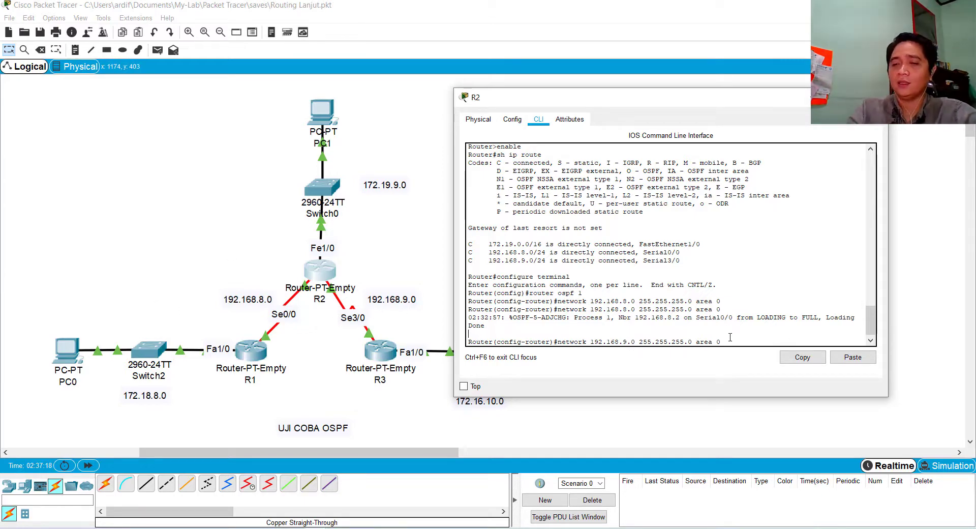
key("Return")
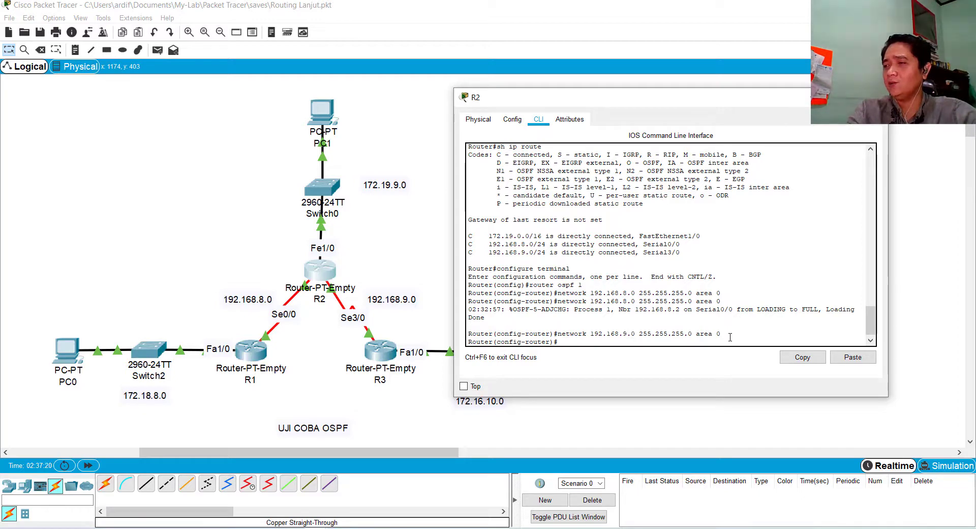
Recall the last network command on R2 and change its network address to 172.19.9.0
key("Up")
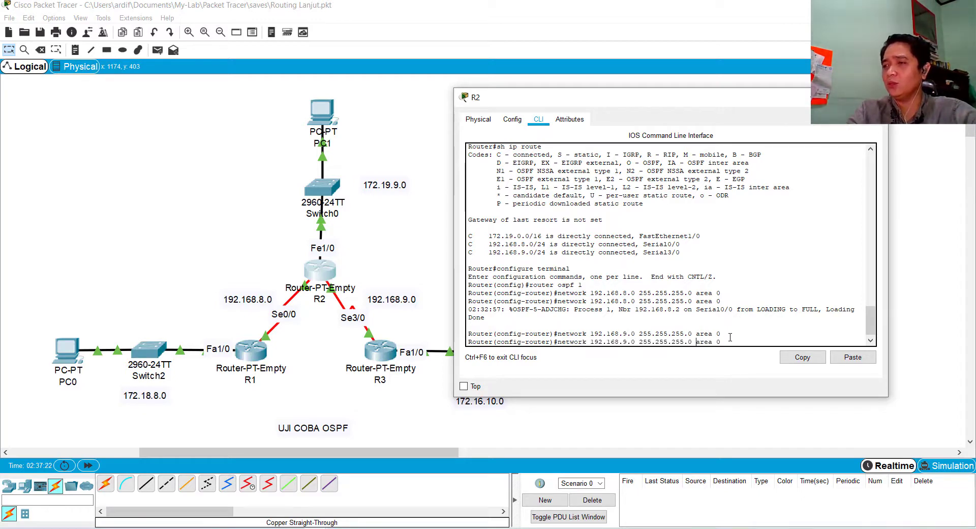
key("Left")
key("Left")
key("Left")
key("Left")
key("Left")
key("Left")
key("Left")
key("Left")
key("Left")
key("Left")
key("Left")
key("Left")
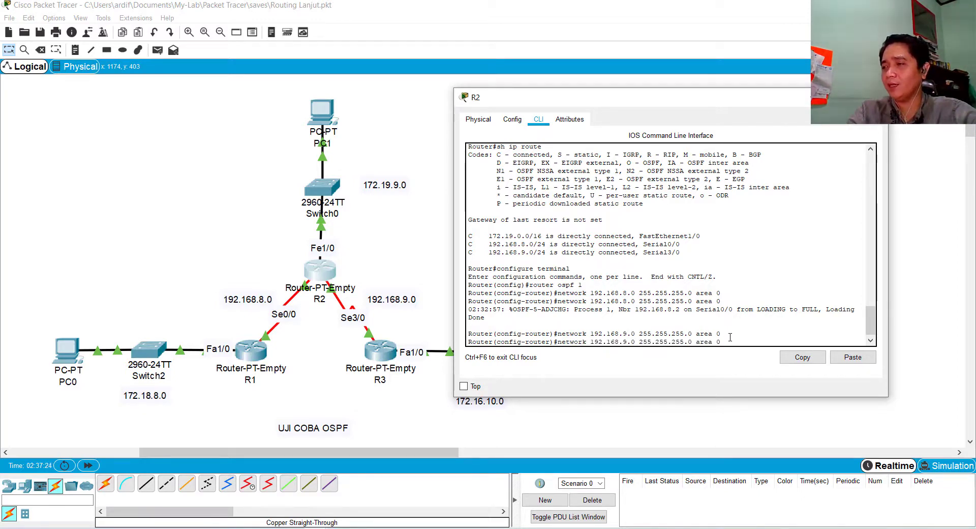
key("Left")
key("Left")
key("Left")
key("Left")
key("Left")
key("Left")
key("Left")
key("Left")
key("Left")
key("Left")
key("Left")
key("Left")
key("Left")
key("Left")
key("Left")
key("Left")
key("Left")
key("Left")
key("BackSpace")
type("7")
key("Right")
key("Right")
key("Right")
key("Right")
key("BackSpace")
key("BackSpace")
key("BackSpace")
type("19")
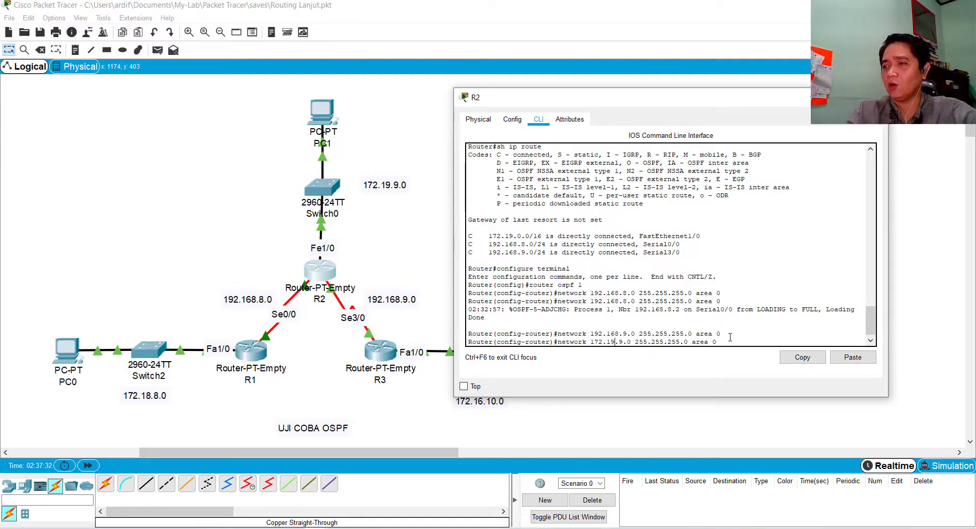
Change the recalled command's mask to 255.255.0.0 and its area to 1, and run it to advertise R2's LAN
key("Right")
key("Right")
key("Right")
key("Right")
key("Right")
key("Right")
key("Right")
key("Right")
key("Right")
key("Right")
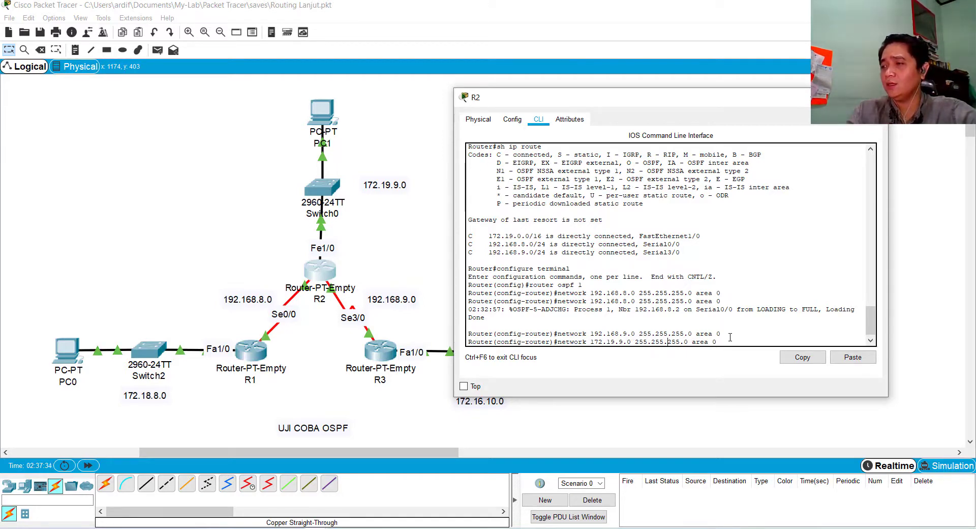
key("BackSpace")
key("BackSpace")
key("BackSpace")
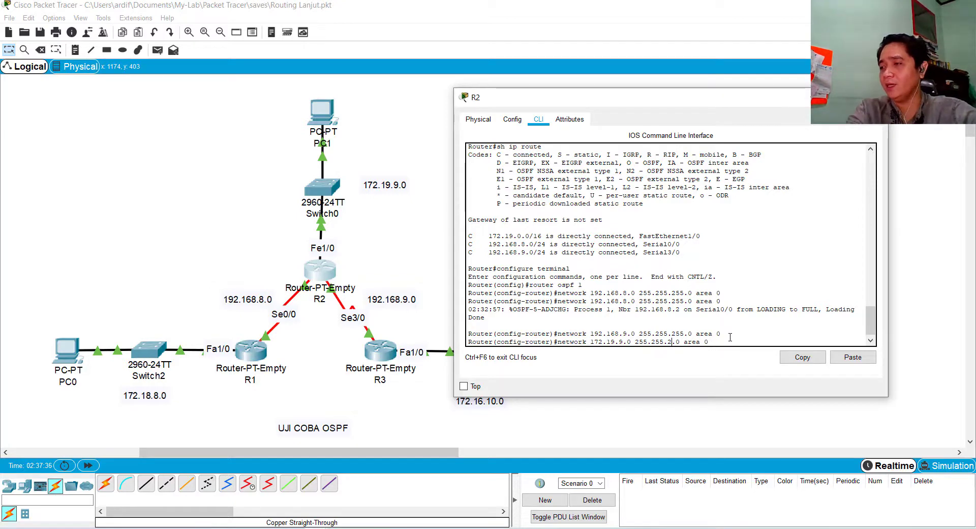
type("0")
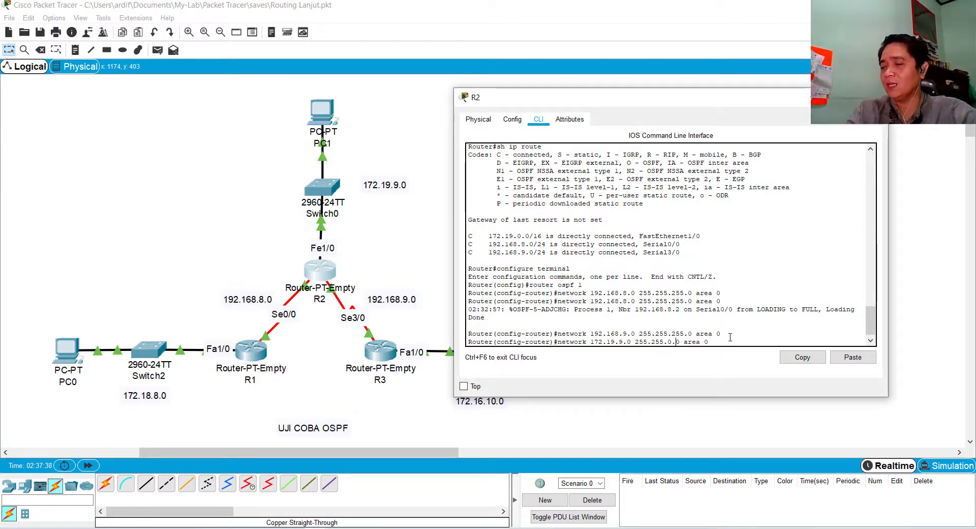
key("Right")
key("Right")
key("Right")
key("BackSpace")
type("1")
key("Return")
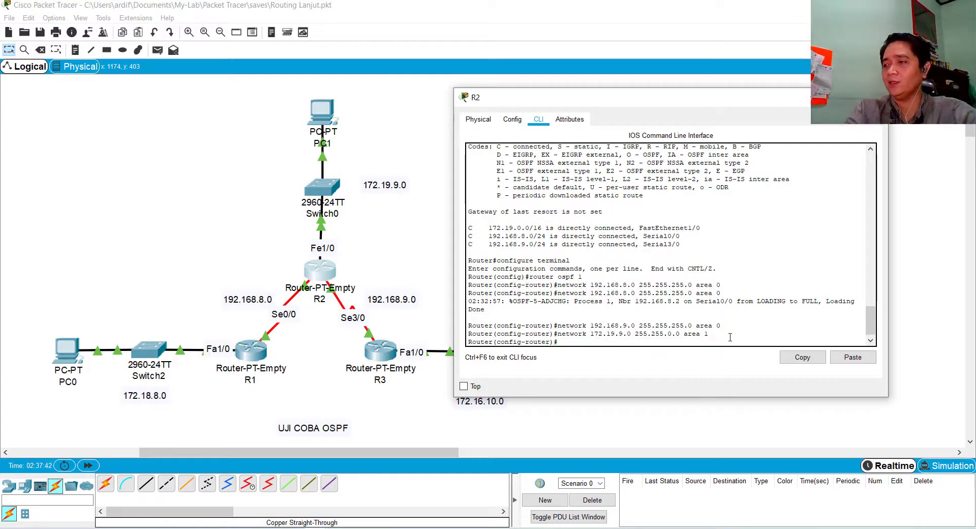
Leave R2's OSPF router configuration mode with exit and close the R2 window
type("exit")
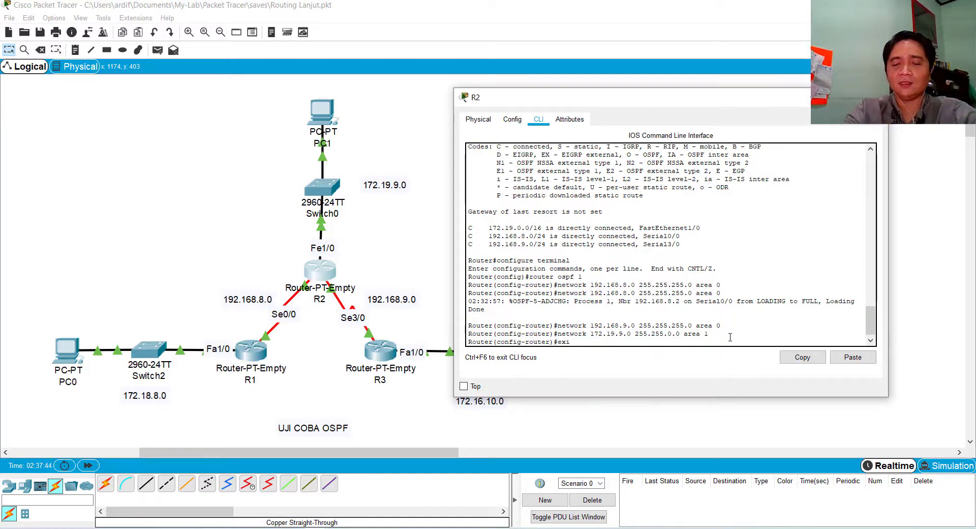
key("Return")
key("Return")
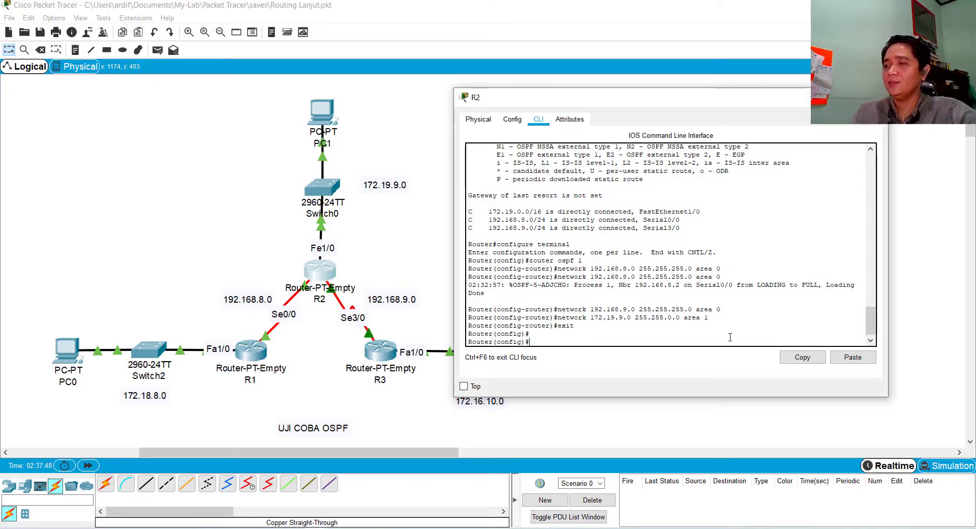
left_click_drag(531, 96, 567, 83)
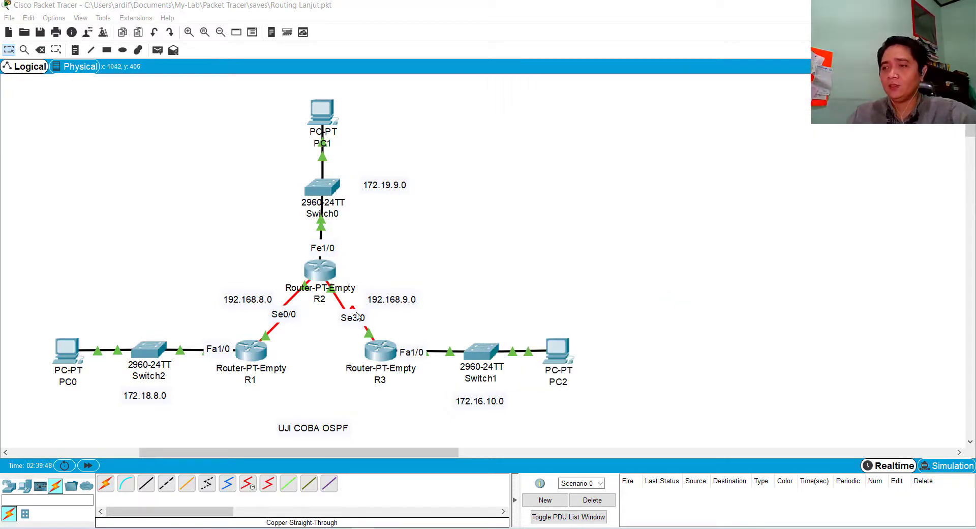
Open R3's command line interface and enter privileged mode with the enable command
left_click(382, 357)
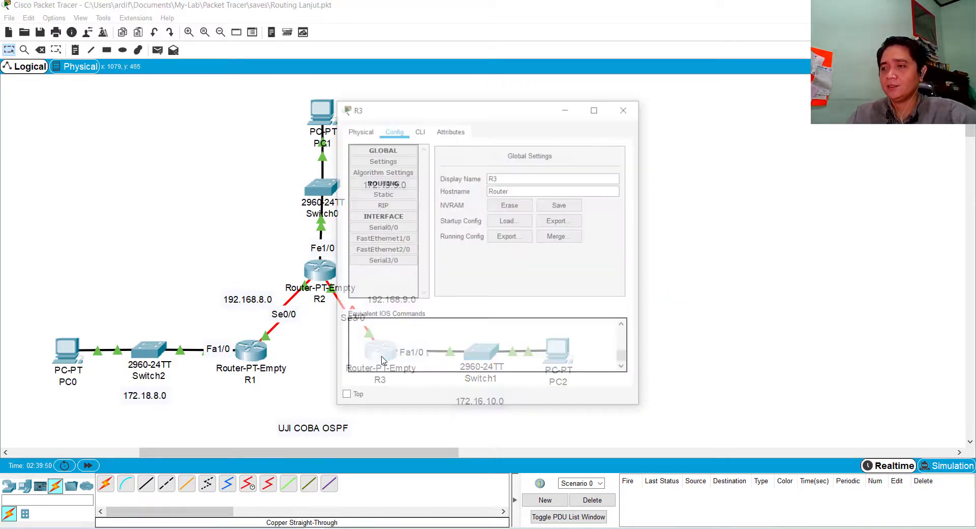
left_click(420, 130)
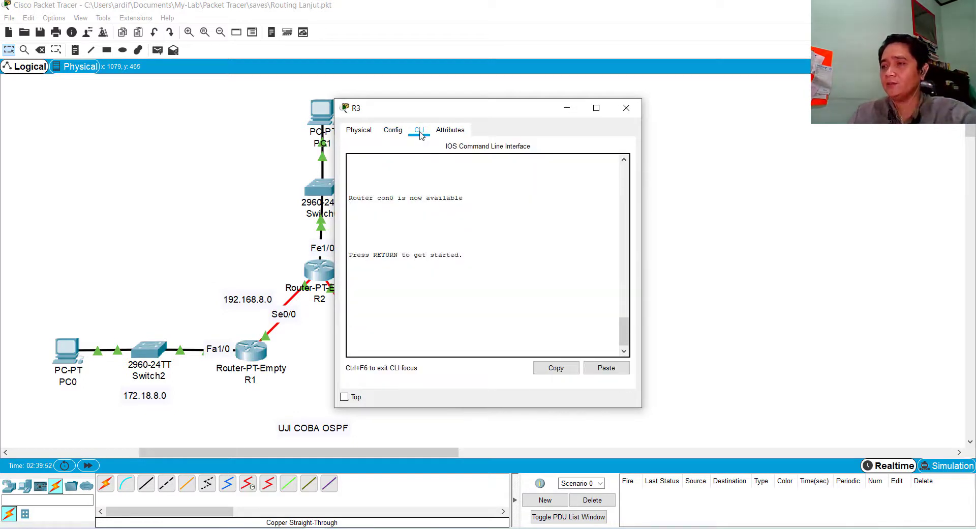
key("Return")
key("Return")
type("enable")
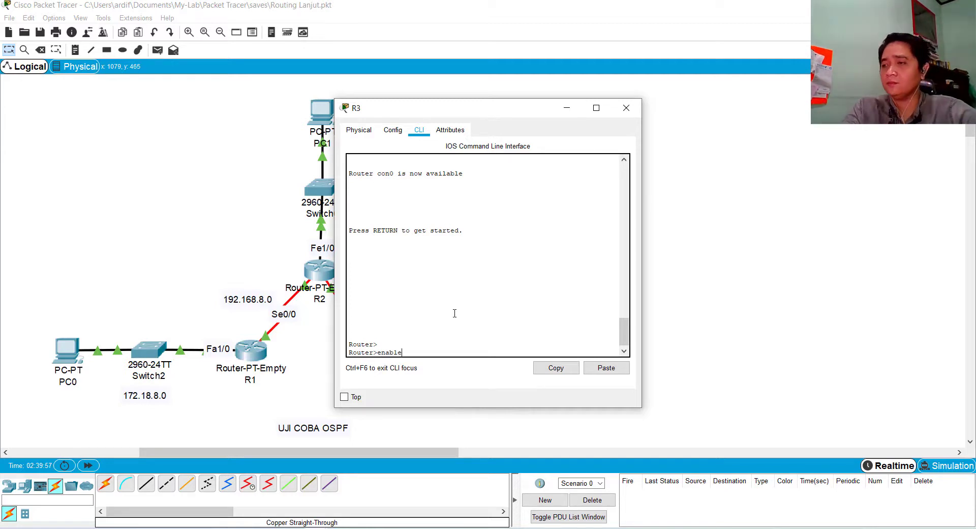
key("Return")
Try to enter global configuration mode on R3
type("confiure terminal")
key("Return")
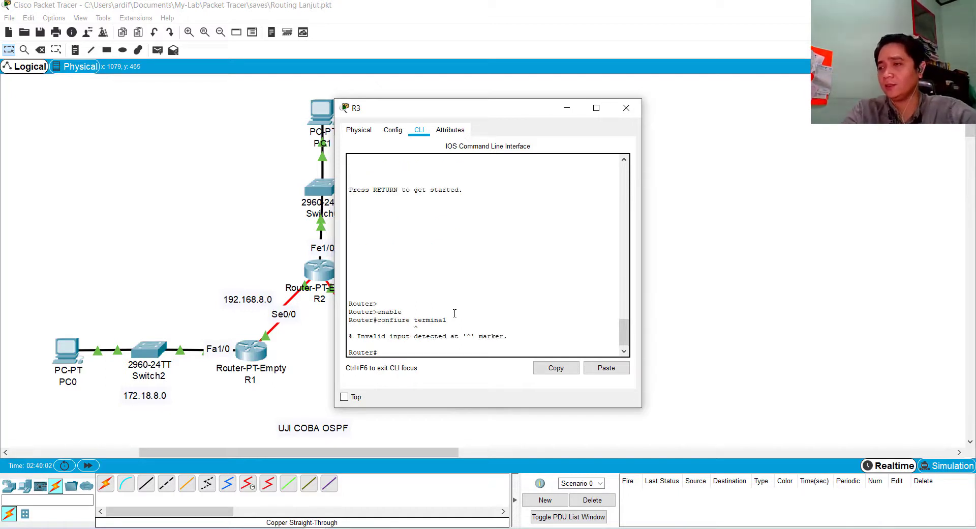
Correct the recalled command to configure terminal, run it on R3, and start OSPF process 1 with router ospf 1
key("Up")
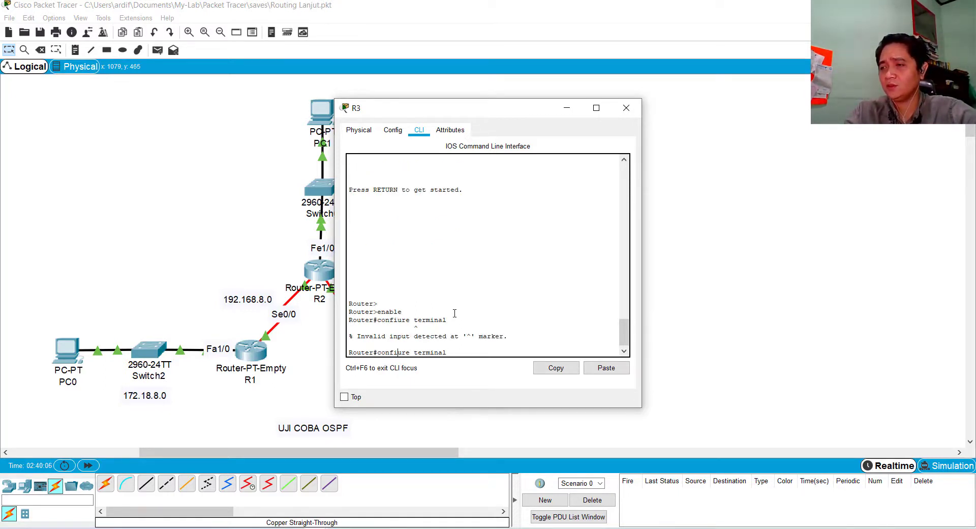
key("Return")
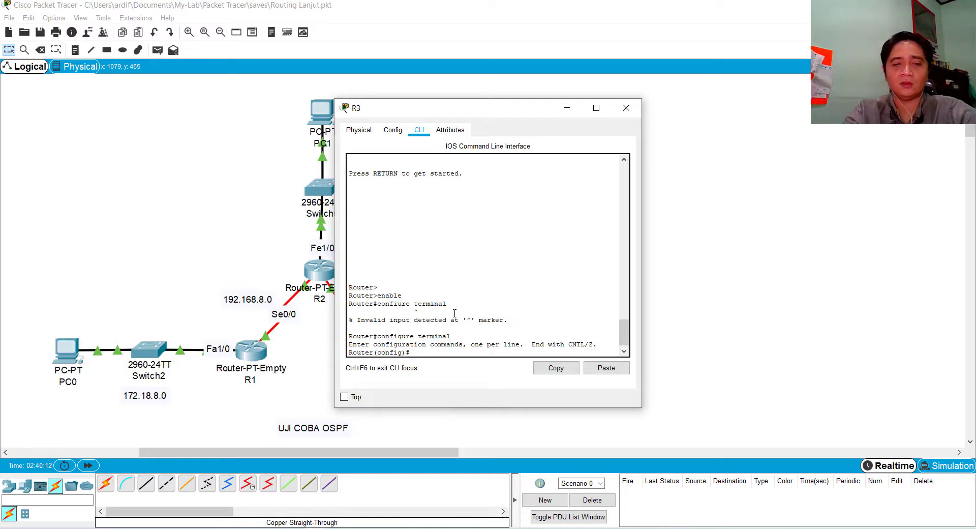
type("route")
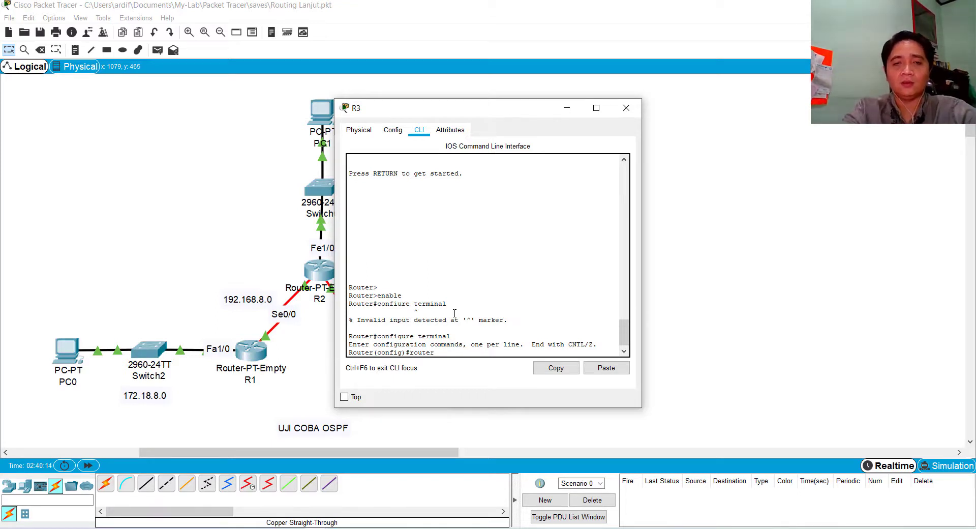
type("r")
type(" ospf 1")
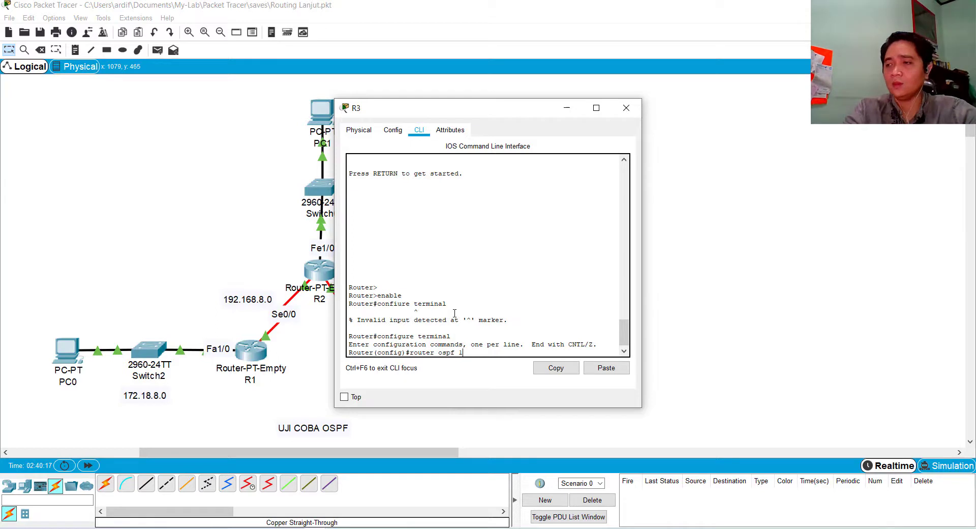
key("Return")
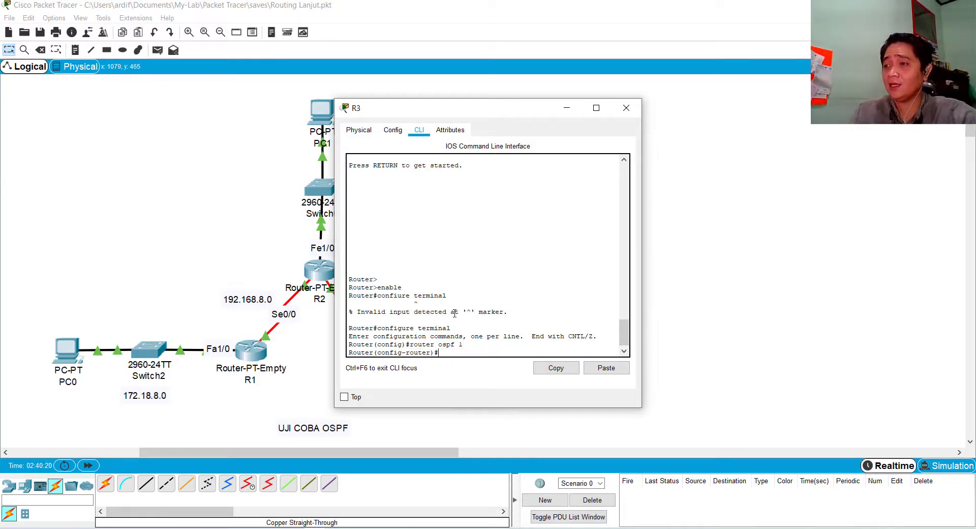
Advertise R3's serial network in OSPF with network 192.168.9.0 255.255.255.0 area 0, keeping the topology in view
left_click_drag(508, 113, 717, 116)
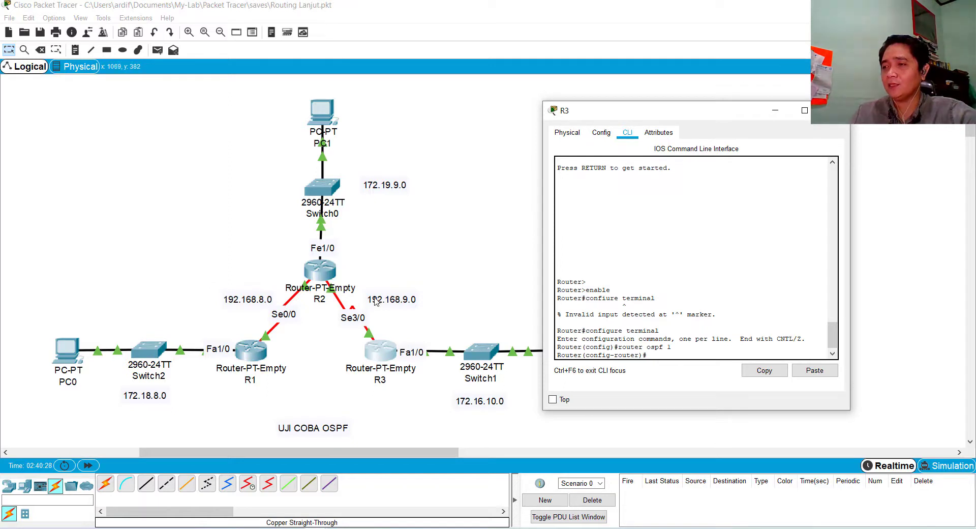
left_click(652, 356)
type("networ")
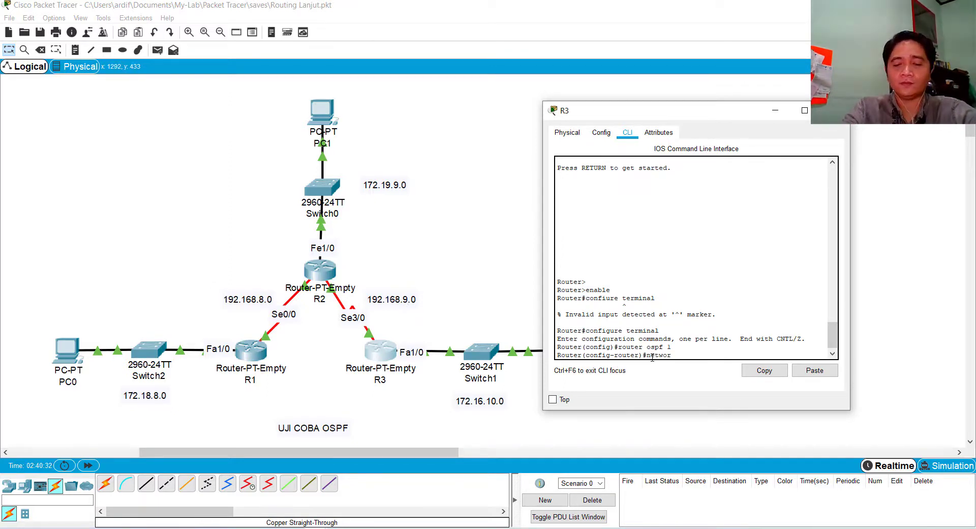
type("k 192.168")
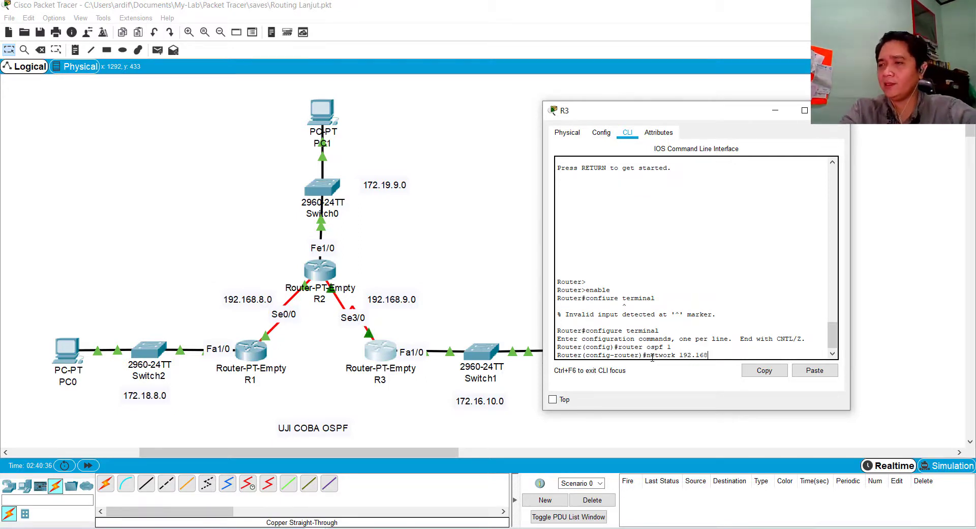
type(".9")
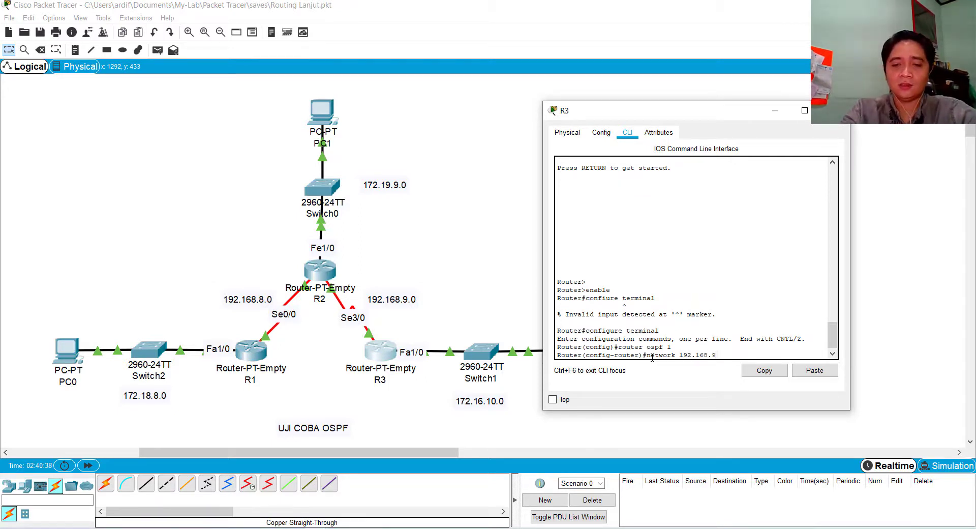
type(".0 ")
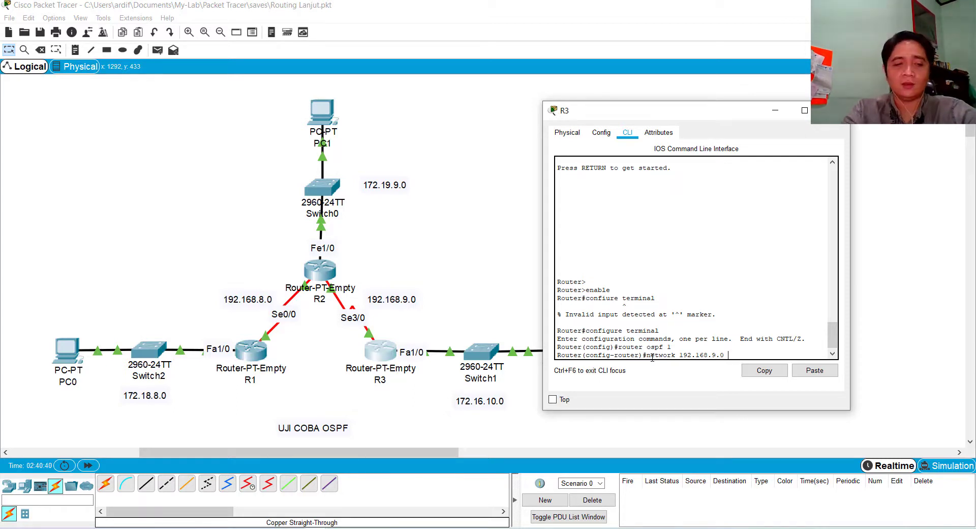
type("255")
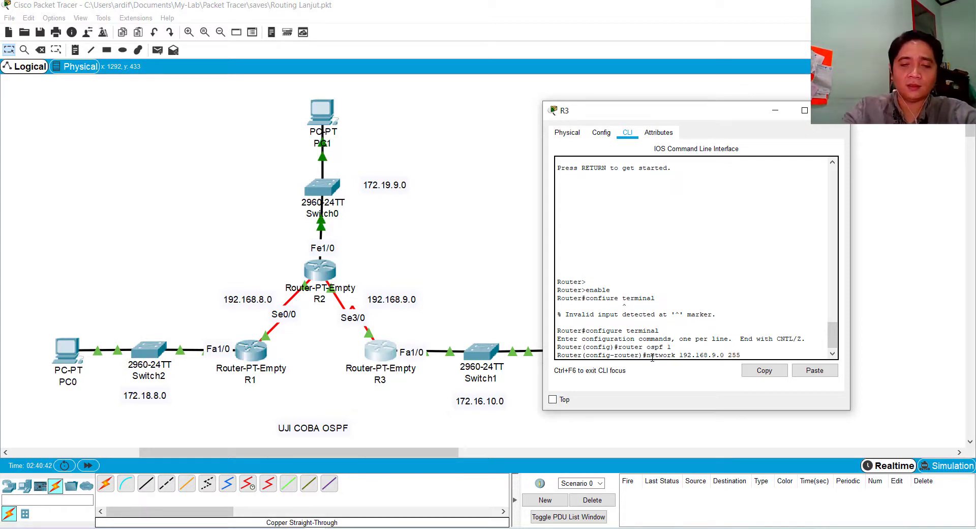
type(".255.255")
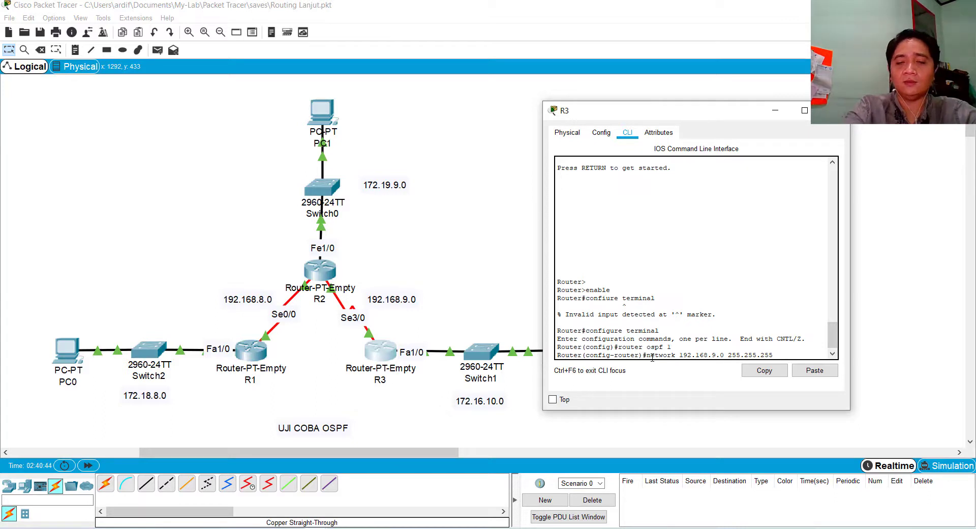
type(".0")
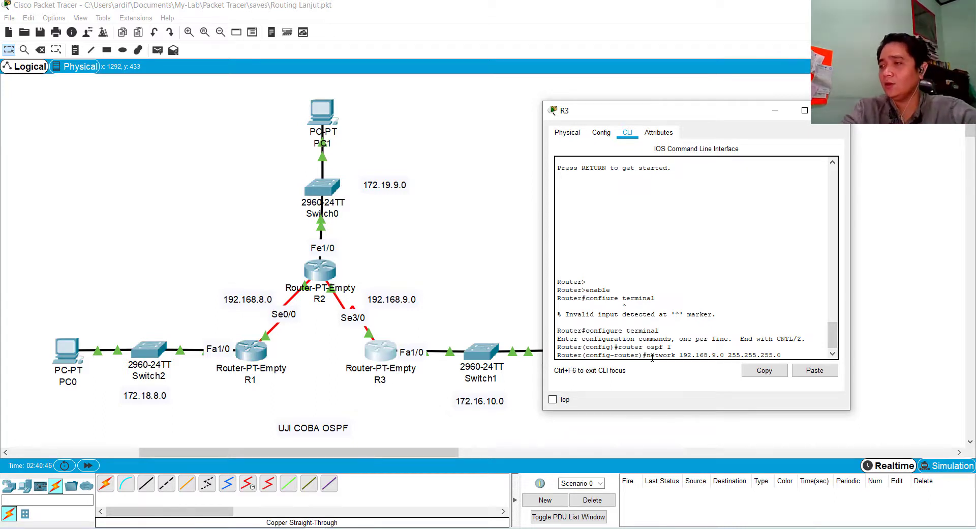
type(" area ")
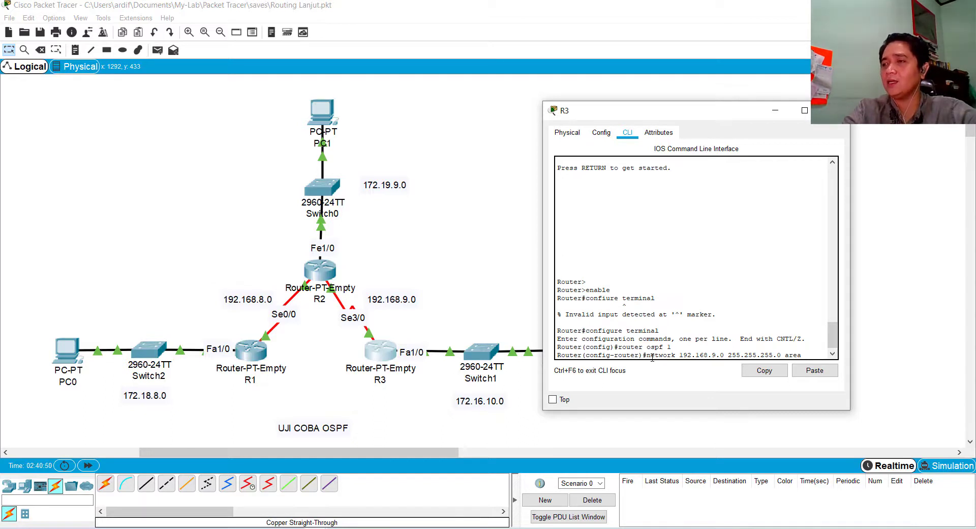
type("0")
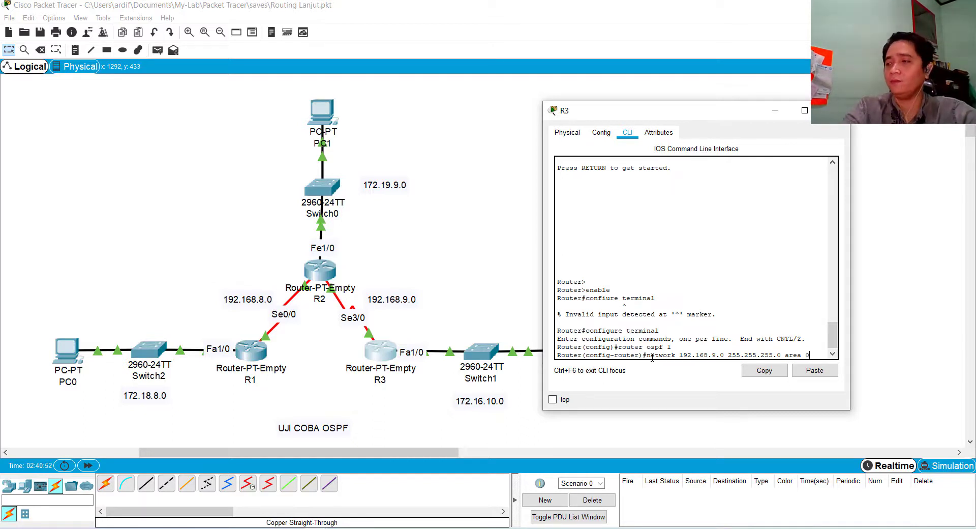
key("Return")
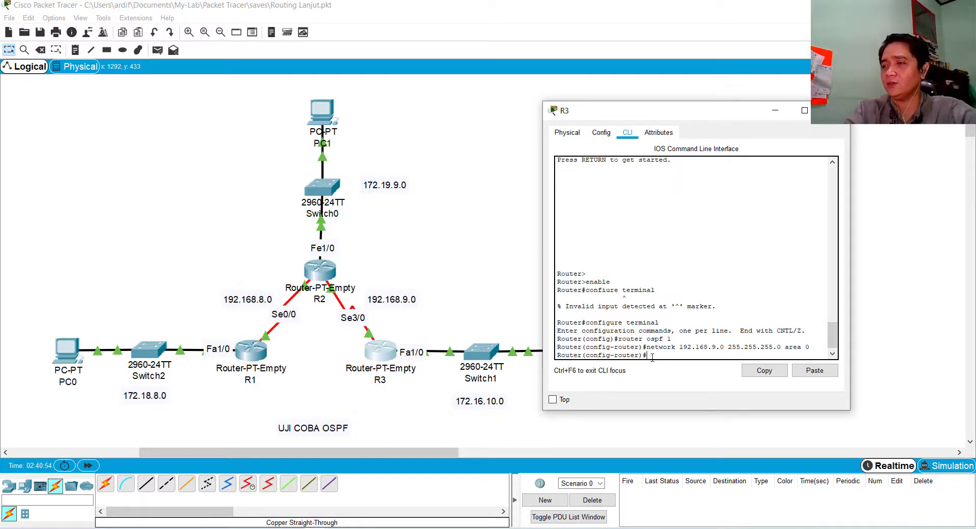
Recall the network command, change its address to 172.168.9.0, and run it with mask 255.255.255.0 and area 0
key("Up")
key("Left")
key("Left")
key("Left")
key("Left")
key("Left")
key("Left")
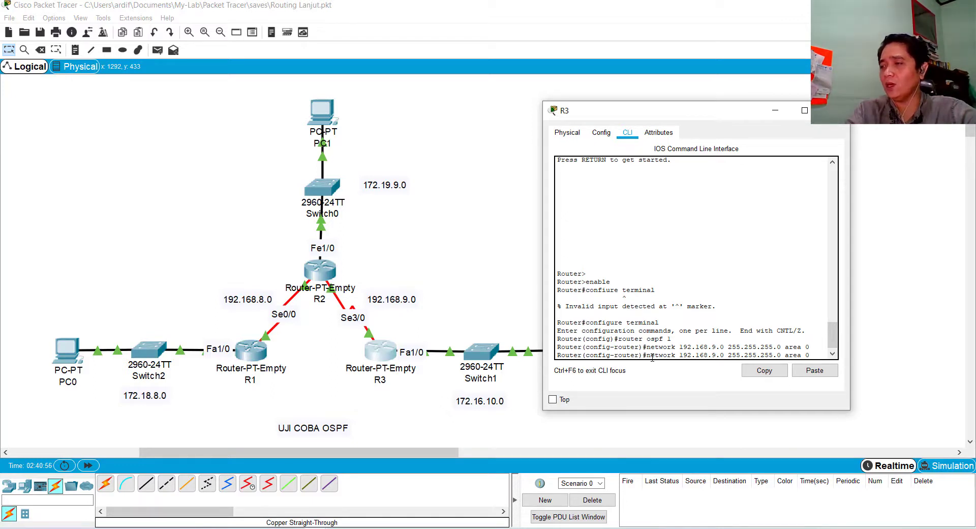
key("Left")
key("Left")
key("Left")
key("Left")
key("Left")
key("Left")
key("BackSpace")
type("7")
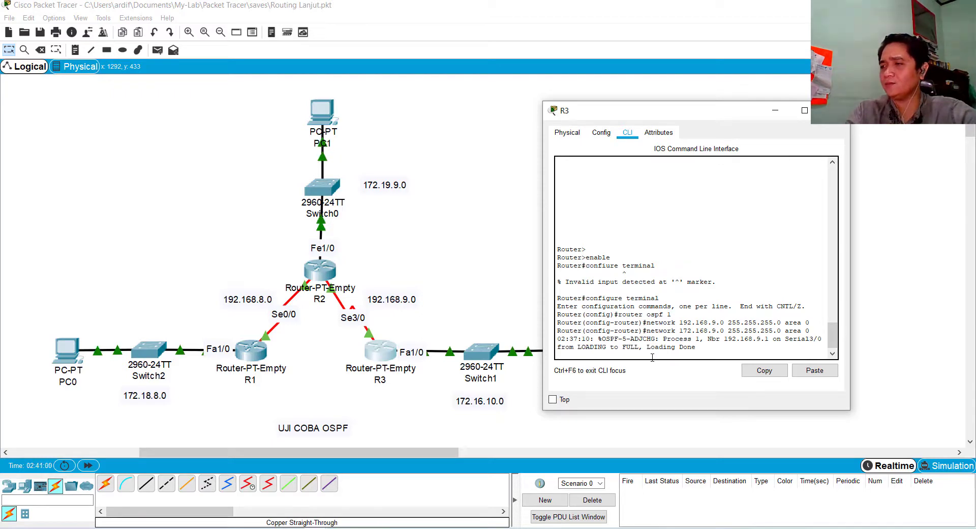
key("Return")
Recall the last network command and change its address to R3's LAN network 172.16.10.0
key("Up")
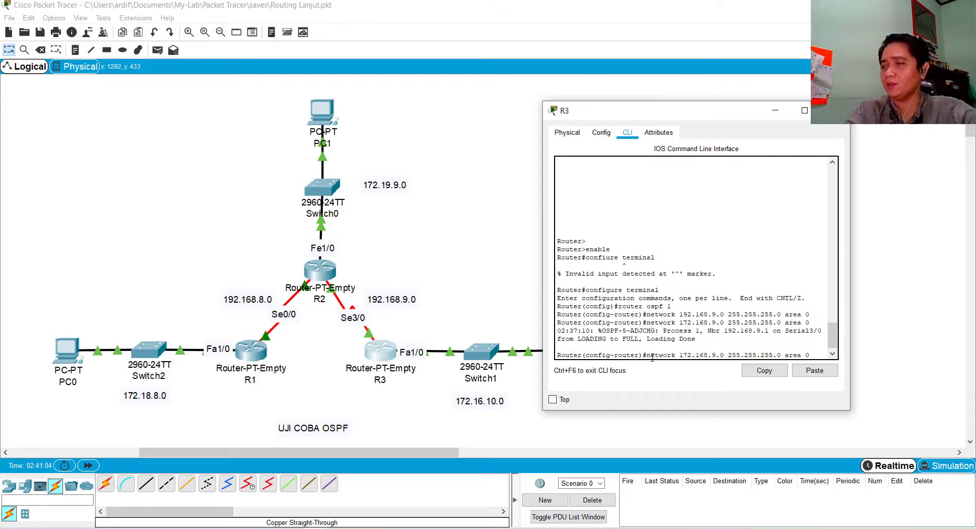
key("BackSpace")
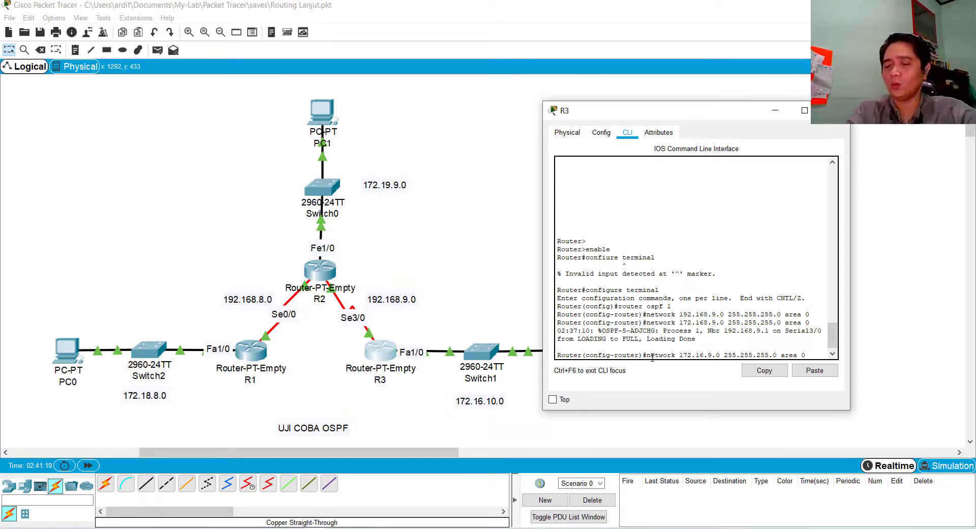
key("BackSpace")
type("10")
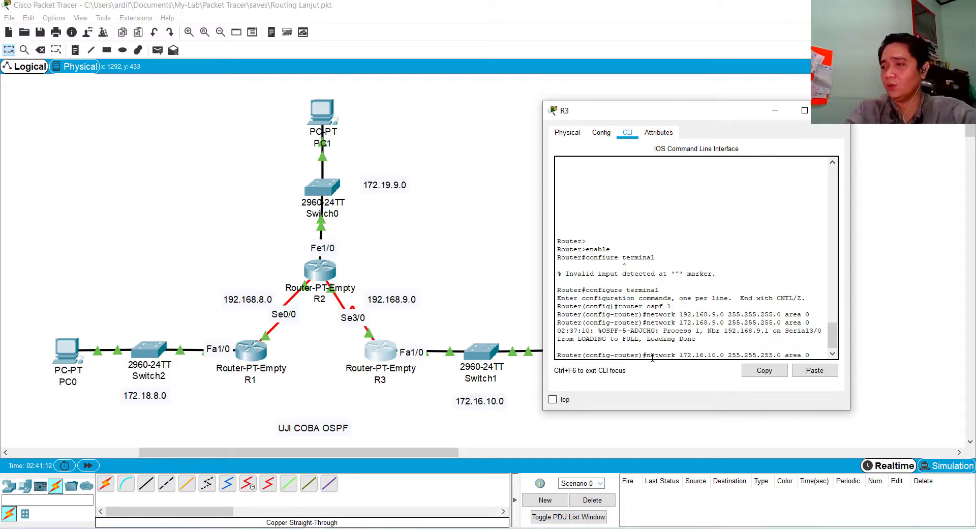
Change the command's mask to 255.255.0.0 and its area to 1, and run it to advertise R3's LAN
key("Left")
key("Left")
key("Left")
key("Left")
key("Left")
key("Left")
key("Left")
key("Left")
key("Left")
key("BackSpace")
key("BackSpace")
key("BackSpace")
type("0")
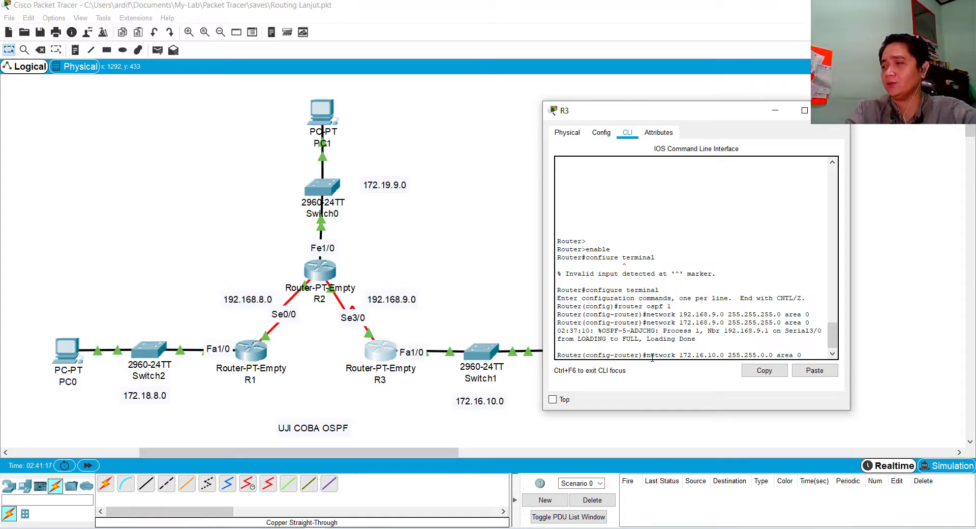
key("BackSpace")
type("1")
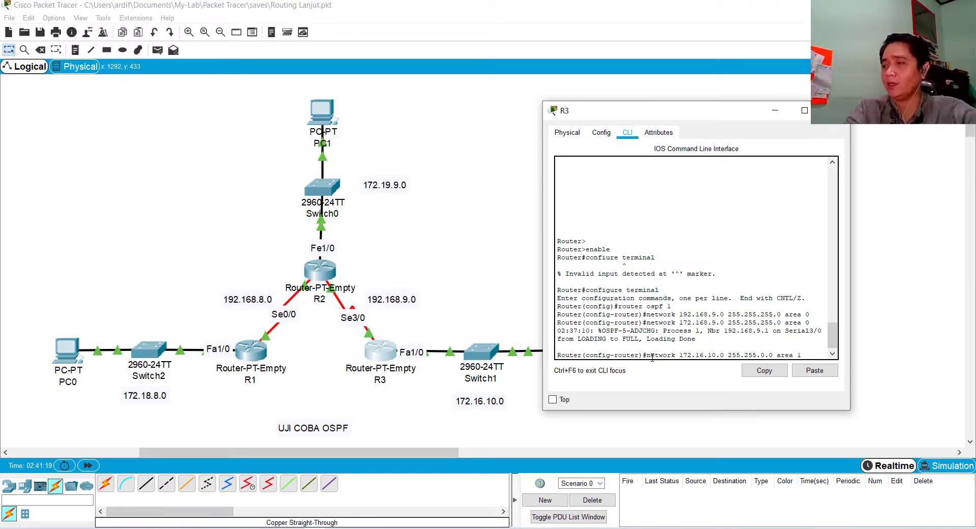
key("Return")
key("Return")
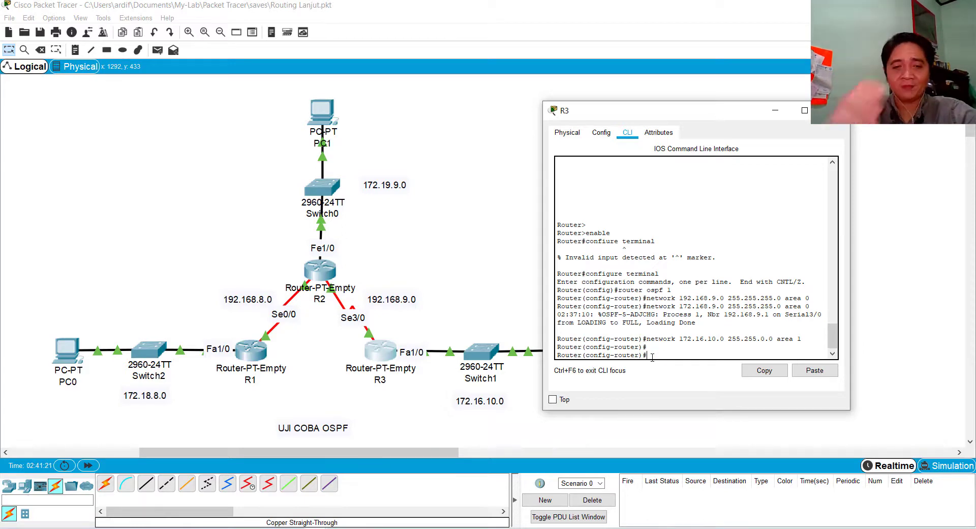
Return R3 to privileged mode by exiting OSPF router configuration and global configuration
type("exit")
key("Return")
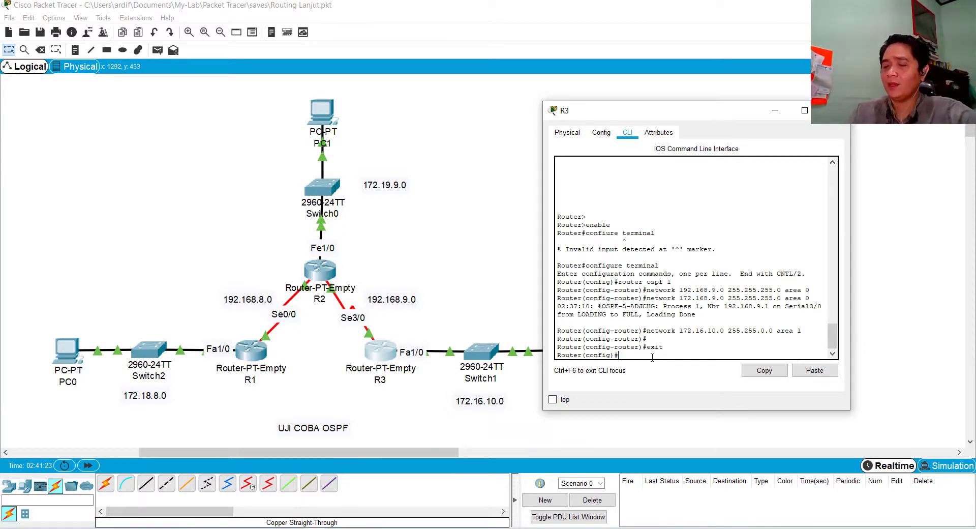
type("exit")
key("Return")
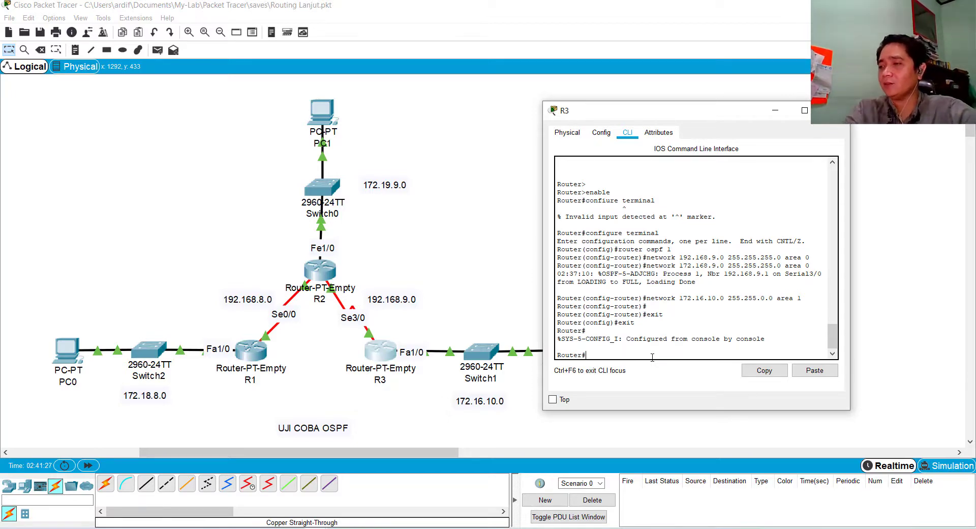
key("Return")
Display R3's OSPF process details with sh ip ospf and page through the whole output
type("sh ip r")
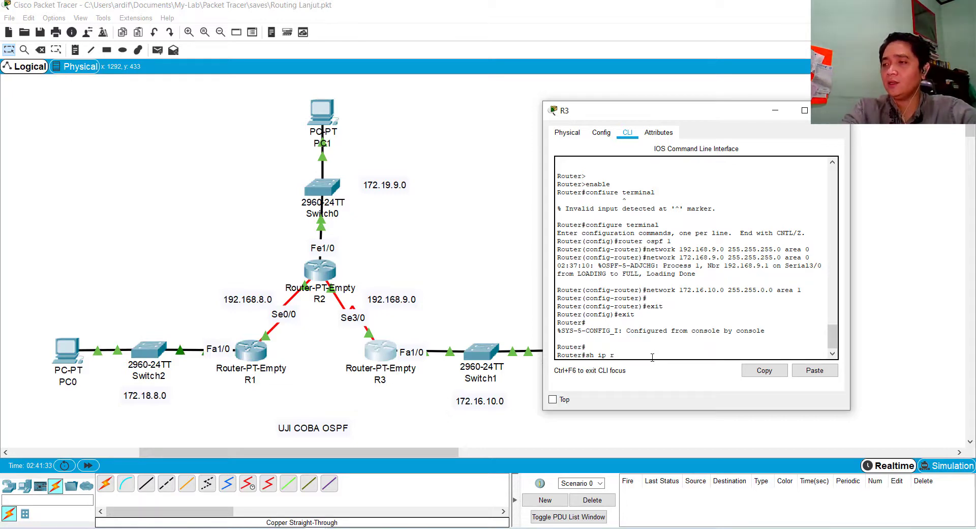
type("ospf")
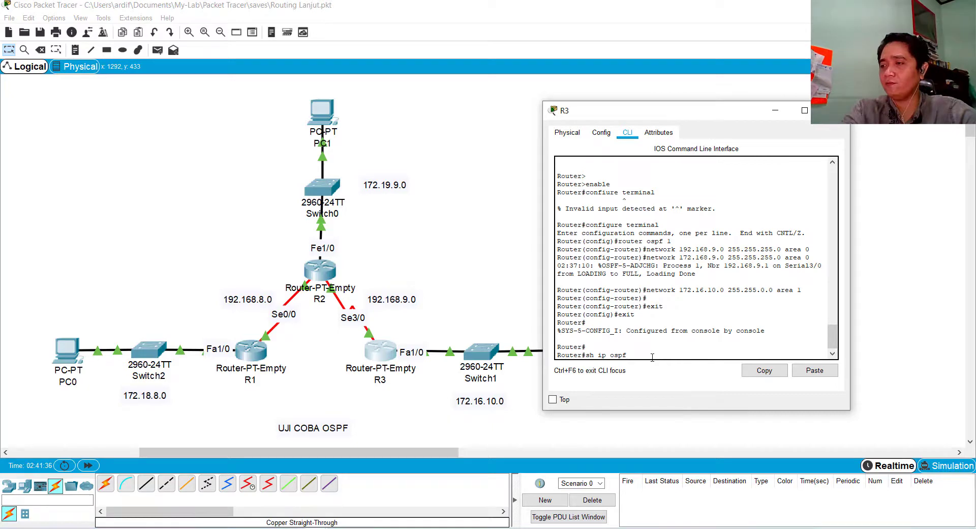
key("Return")
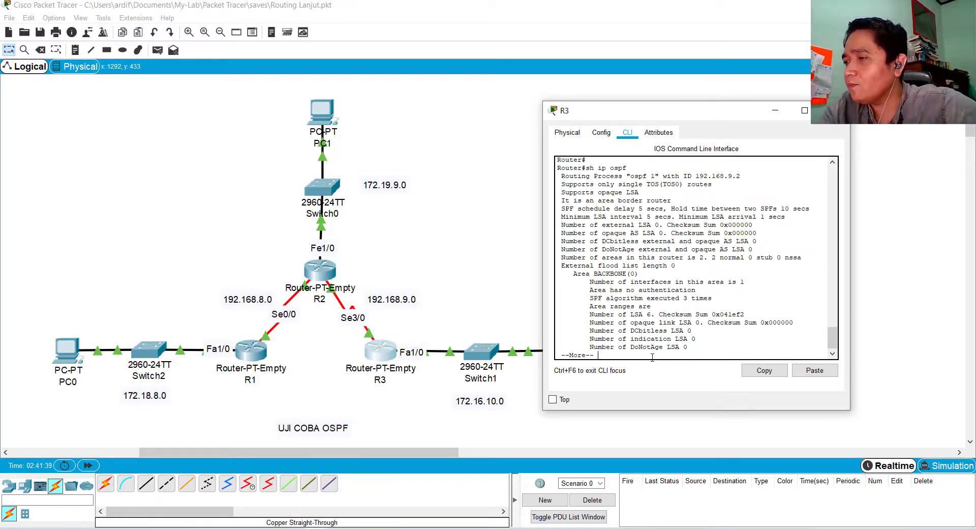
key("Return")
key("Return")
key("Return")
key("Return")
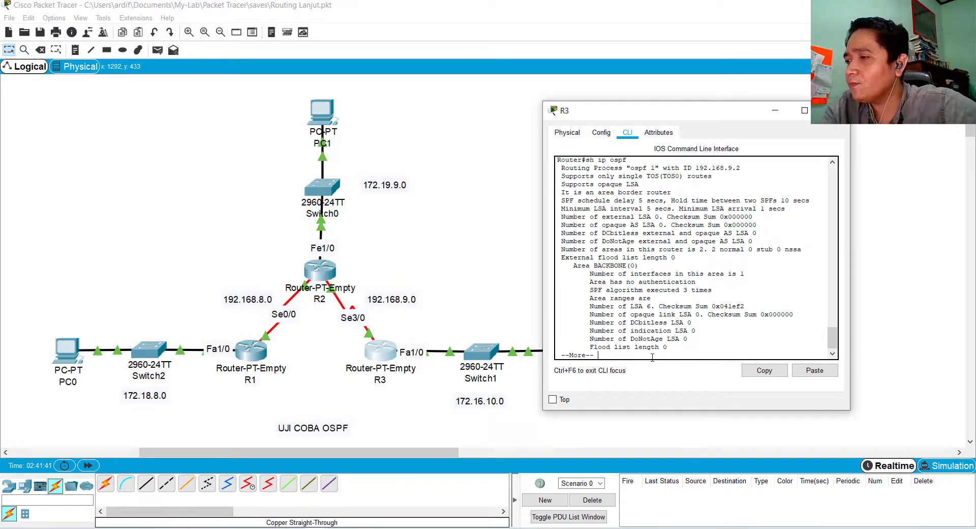
key("Return")
key("Return")
key("Return")
key("Return")
key("Return")
key("Return")
key("Return")
key("Return")
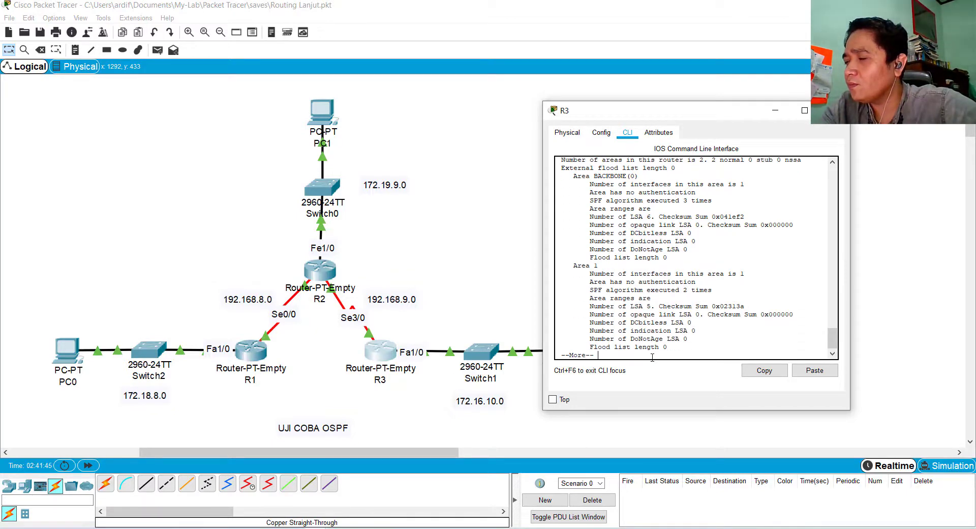
key("Return")
key("Return")
key("Return")
key("Return")
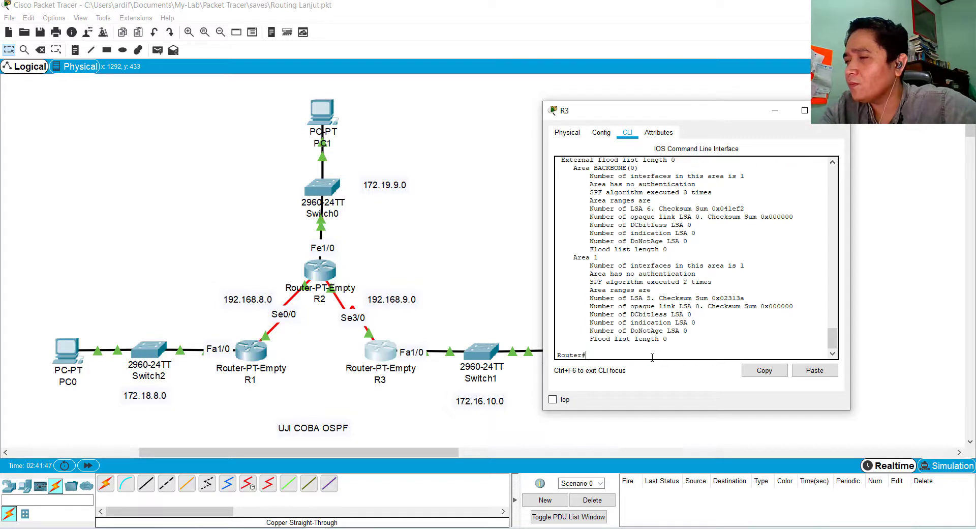
Try to display the OSPF details of a single area on R3 with sh ip ospf area 0
type("sh ip ospf")
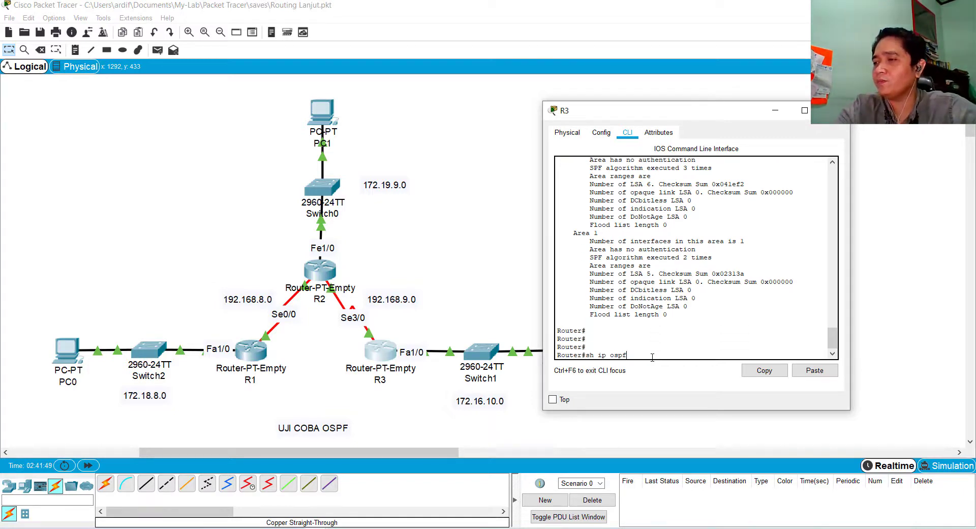
type(" area 0")
key("Return")
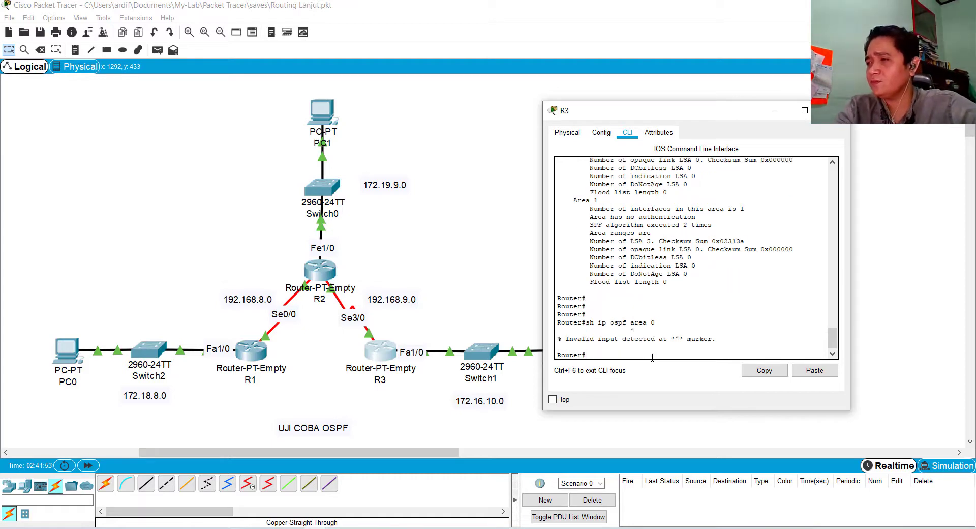
Edit the recalled command to sh ip route and run it to display R3's routing table
key("Up")
key("BackSpace")
key("BackSpace")
key("BackSpace")
key("BackSpace")
key("BackSpace")
key("BackSpace")
key("BackSpace")
key("BackSpace")
key("BackSpace")
type("route")
key("Return")
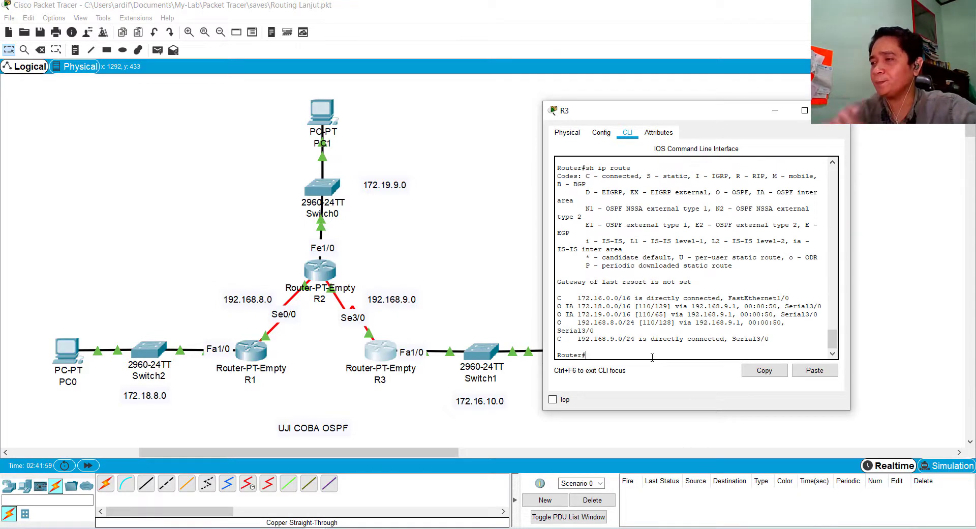
Widen R3's CLI window, highlight the OSPF-learned routes and the OSPF code in the legend, and close the window
left_click_drag(535, 269, 469, 278)
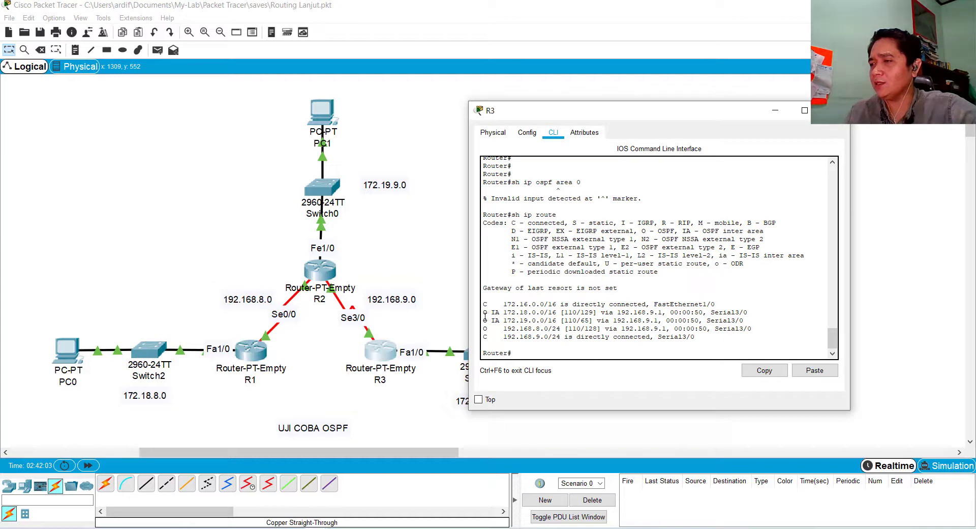
left_click_drag(485, 312, 768, 329)
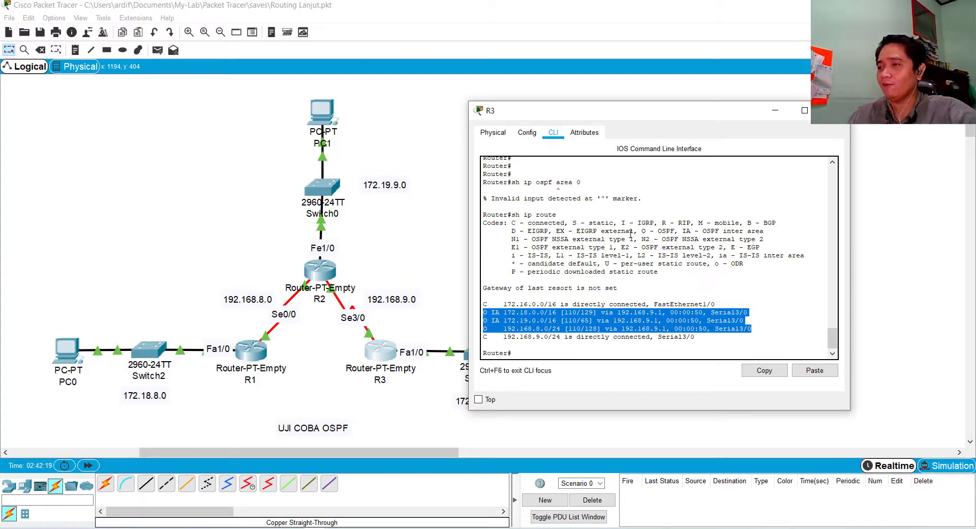
left_click_drag(639, 231, 674, 231)
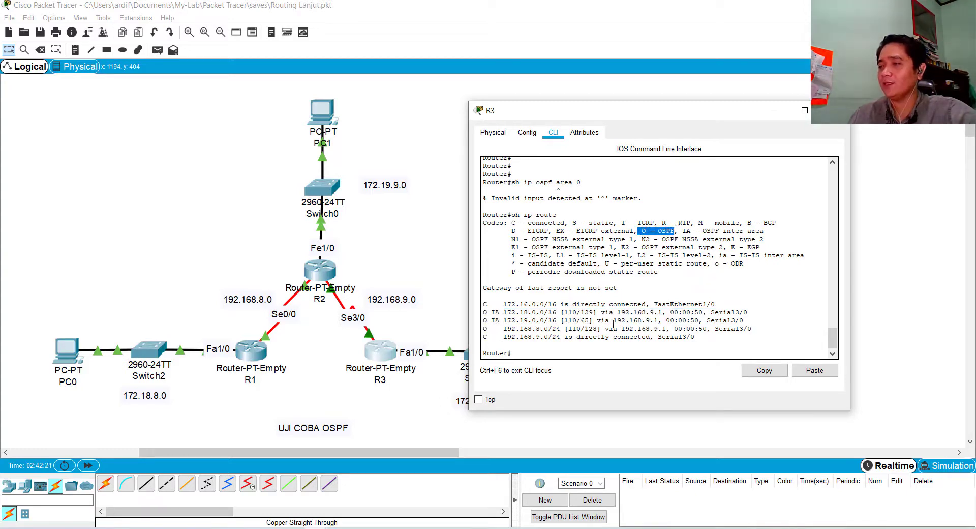
left_click(841, 110)
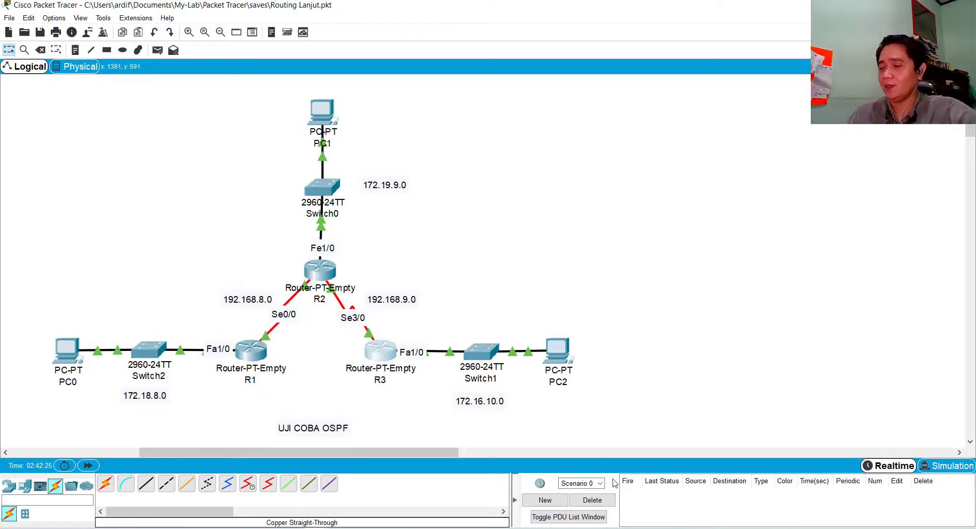
Test connectivity from PC0 by sending one simple PDU to PC1 and another to PC2
left_click(158, 50)
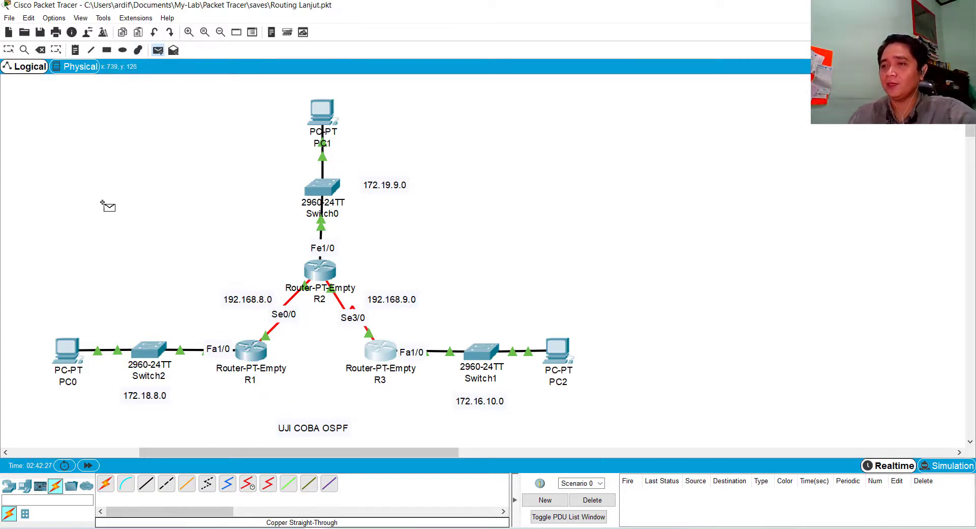
left_click(66, 351)
left_click(324, 113)
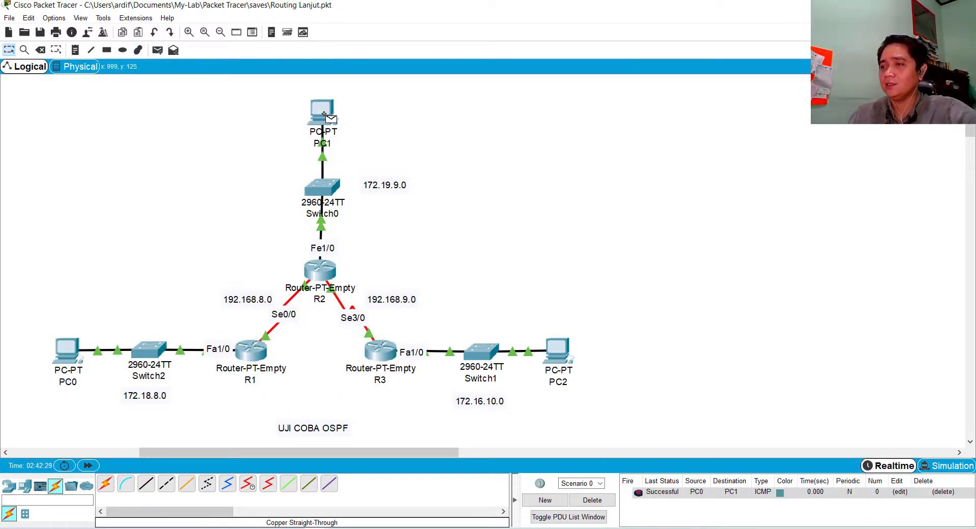
left_click(158, 50)
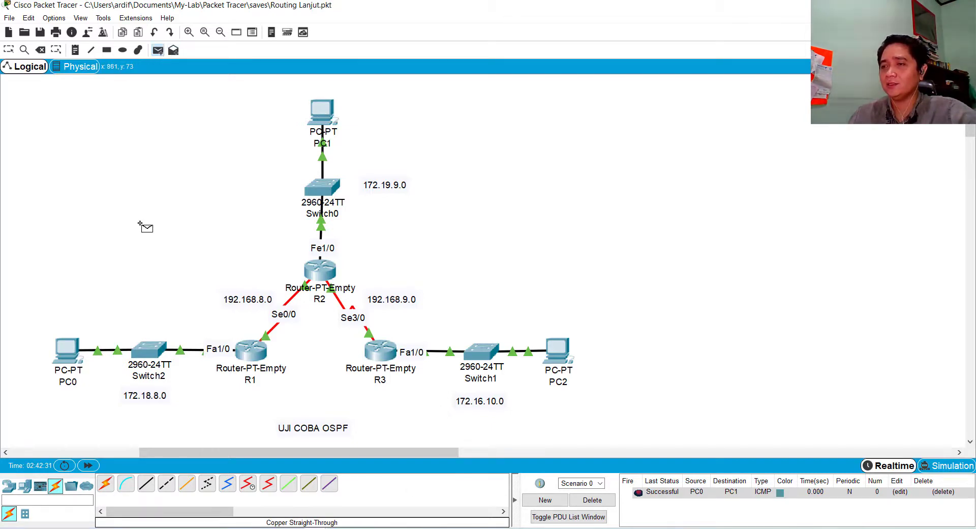
left_click(67, 354)
left_click(564, 362)
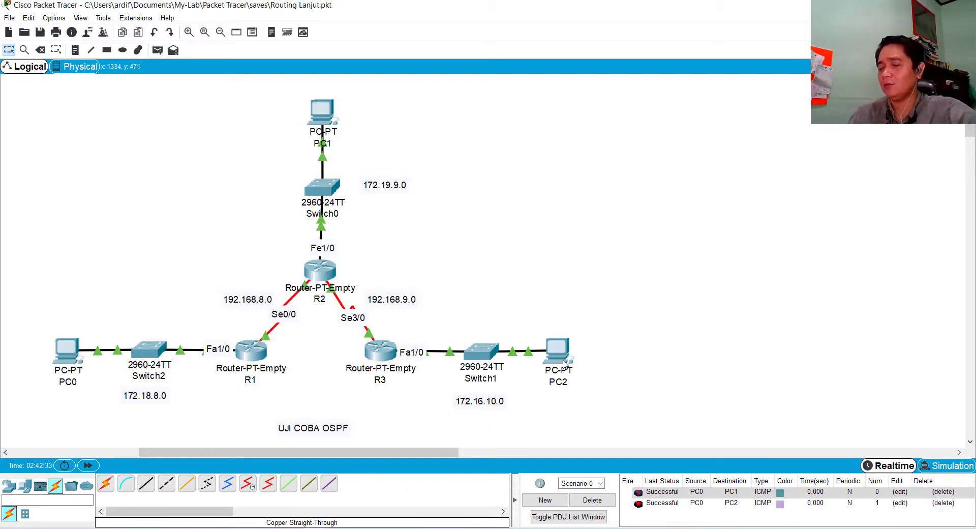
Send a simple PDU from PC1 to PC2 and delete Scenario 0 to clear the PDU list
left_click(158, 50)
left_click(320, 114)
left_click(575, 362)
left_click(596, 502)
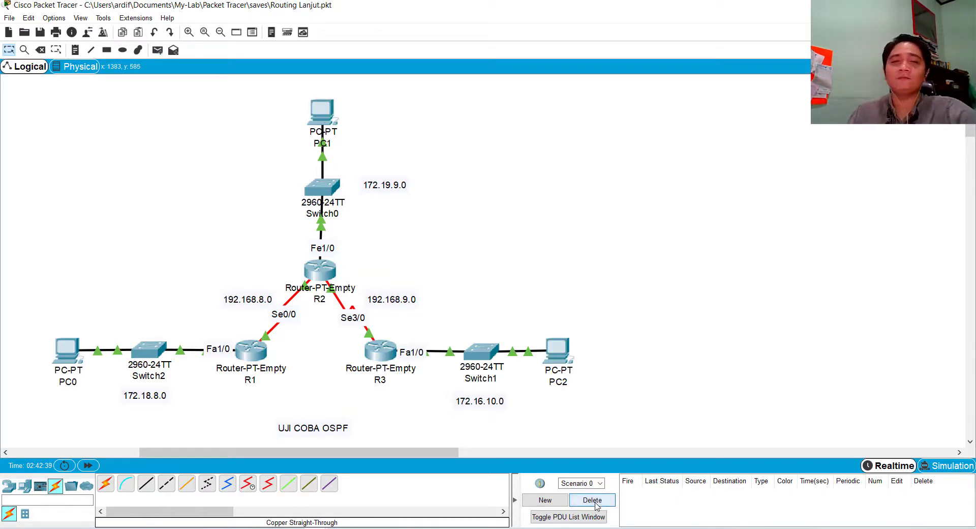
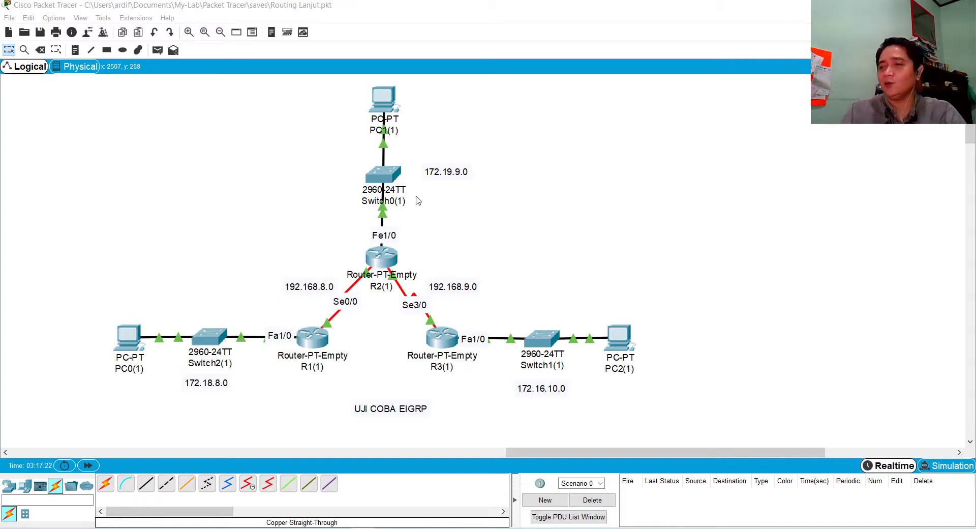
Send a simple PDU from PC0(1) to R1(1) and another from R1(1) to R2(1) in the EIGRP topology
left_click_drag(716, 453, 691, 454)
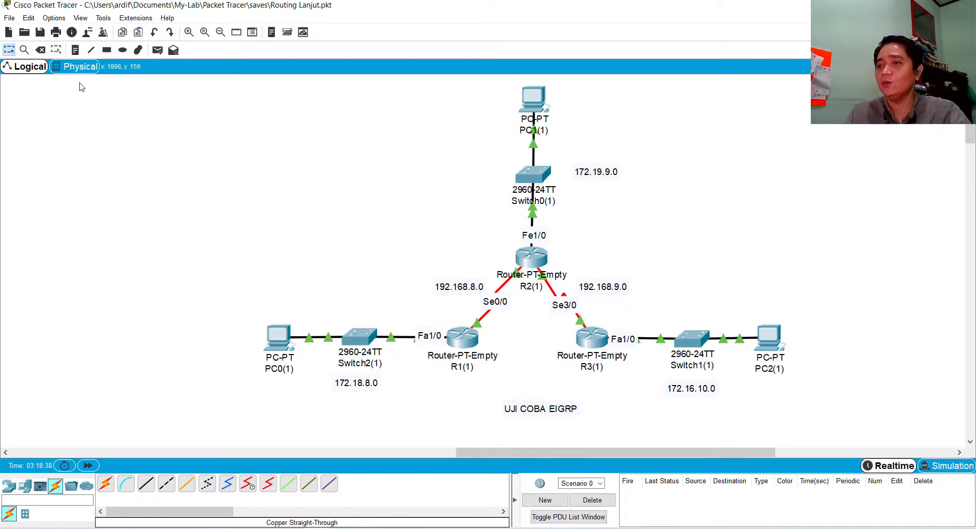
left_click(158, 50)
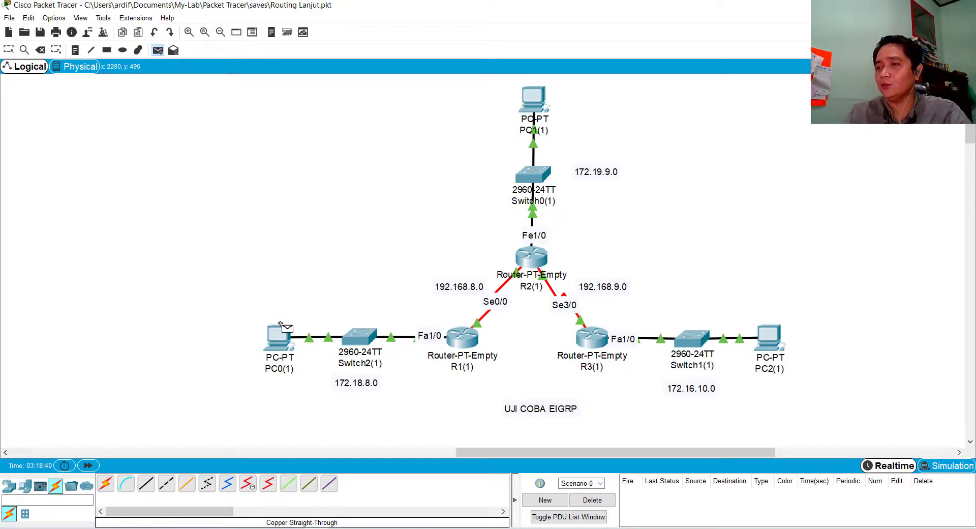
left_click(285, 342)
left_click(463, 339)
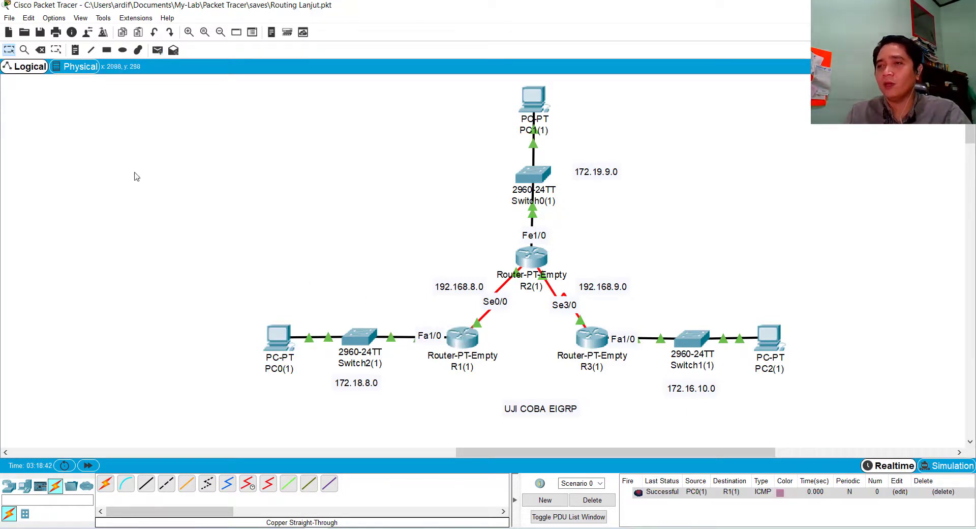
left_click(157, 50)
left_click(463, 340)
left_click(531, 258)
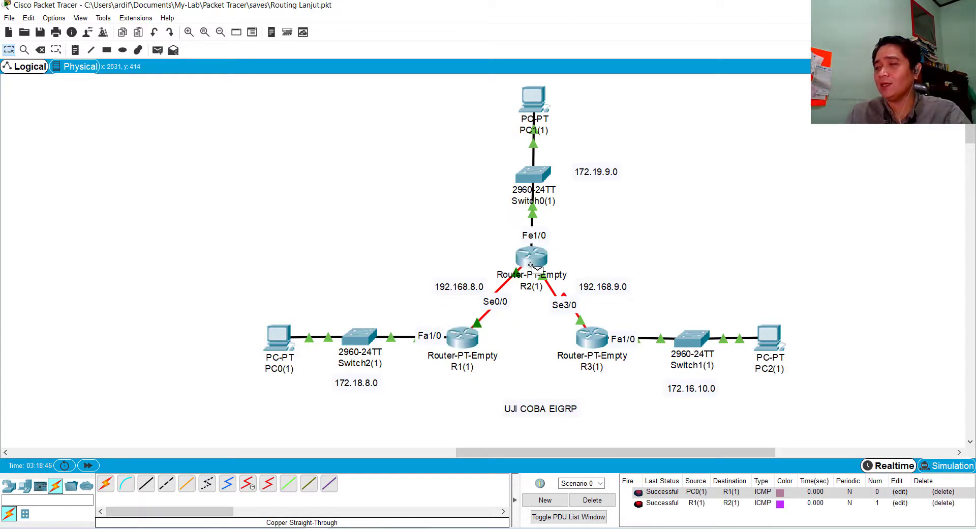
Send a simple PDU from R2(1) to R3(1) and delete Scenario 0 to clear the PDU list
left_click(157, 49)
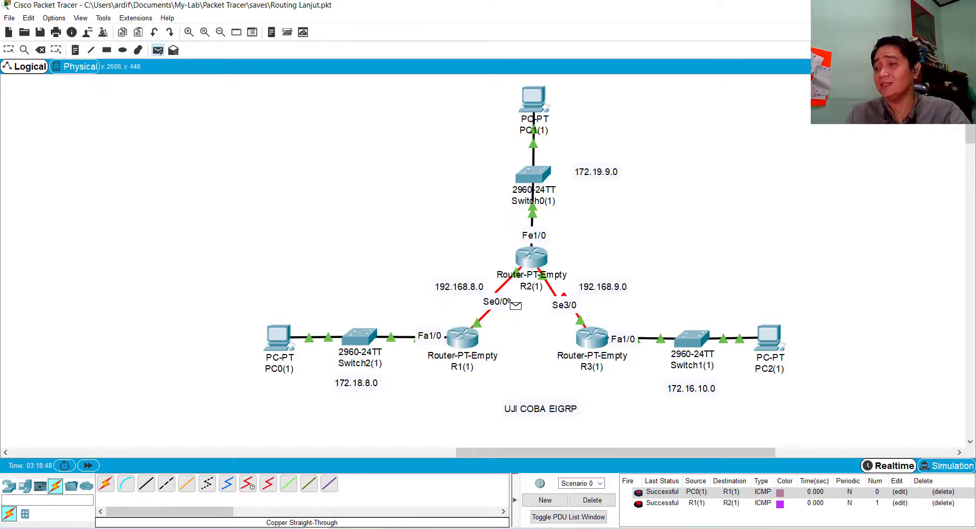
left_click(544, 263)
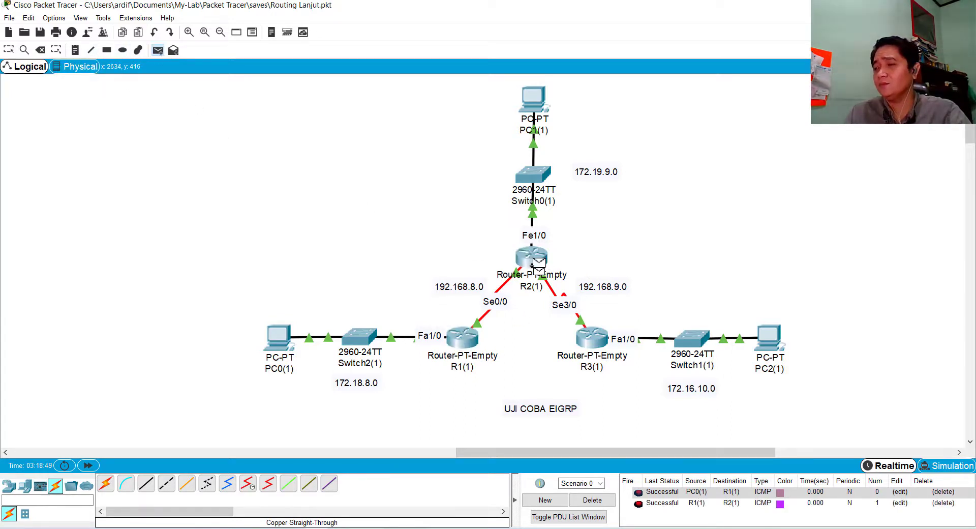
left_click(593, 344)
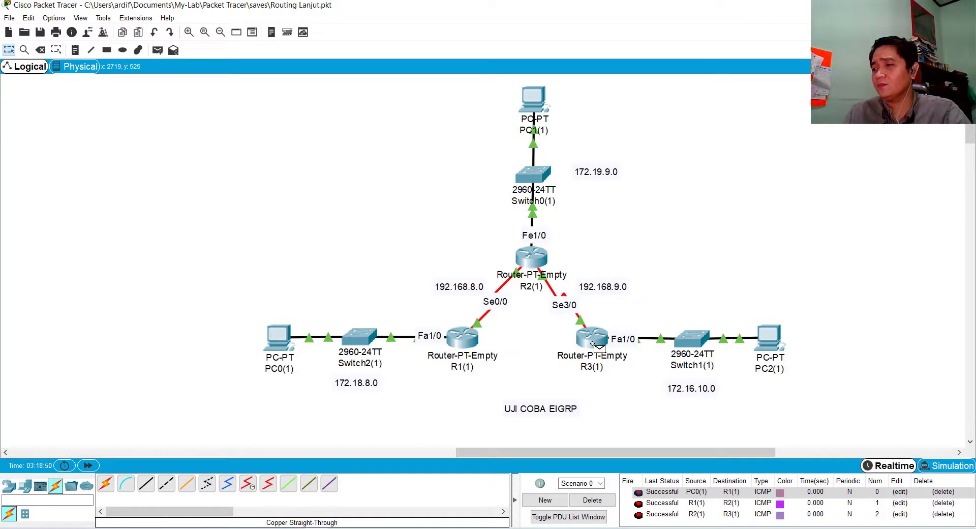
left_click(593, 500)
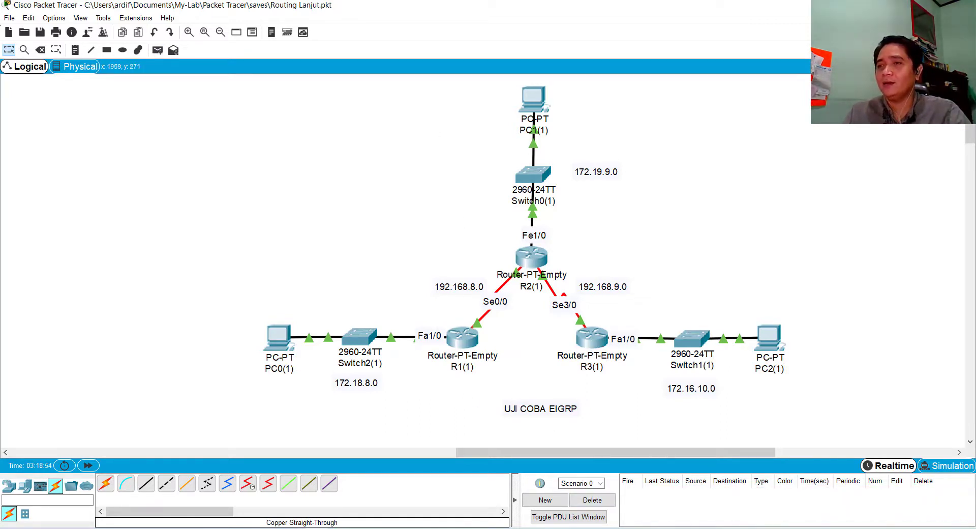
Test each PC's link to its gateway by sending simple PDUs from PC1(1) to R2(1) and from PC2(1) to R3(1)
left_click(157, 50)
left_click(534, 99)
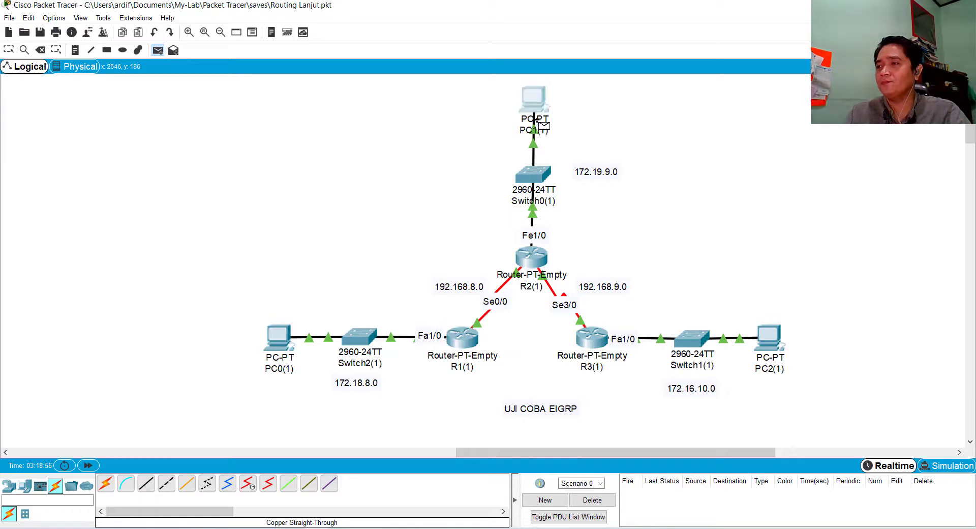
left_click(530, 257)
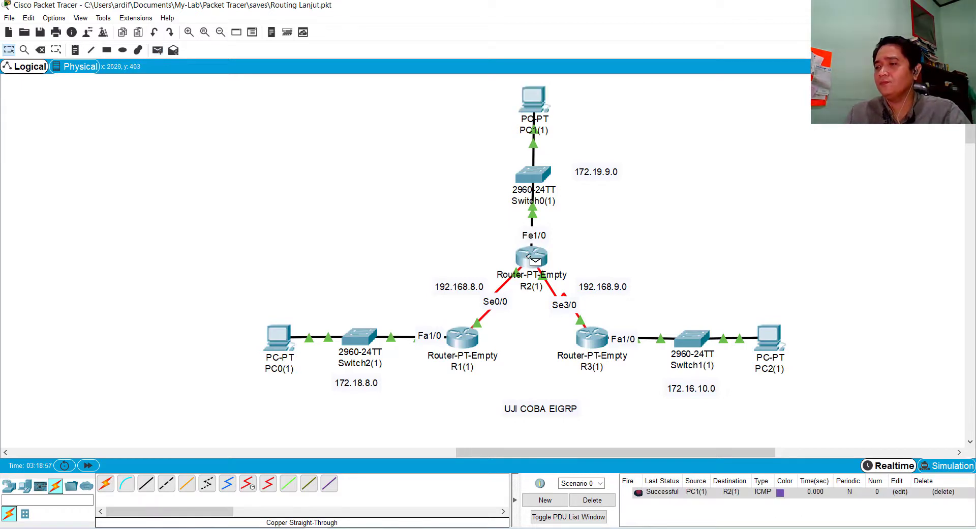
left_click(158, 50)
left_click(769, 339)
left_click(597, 349)
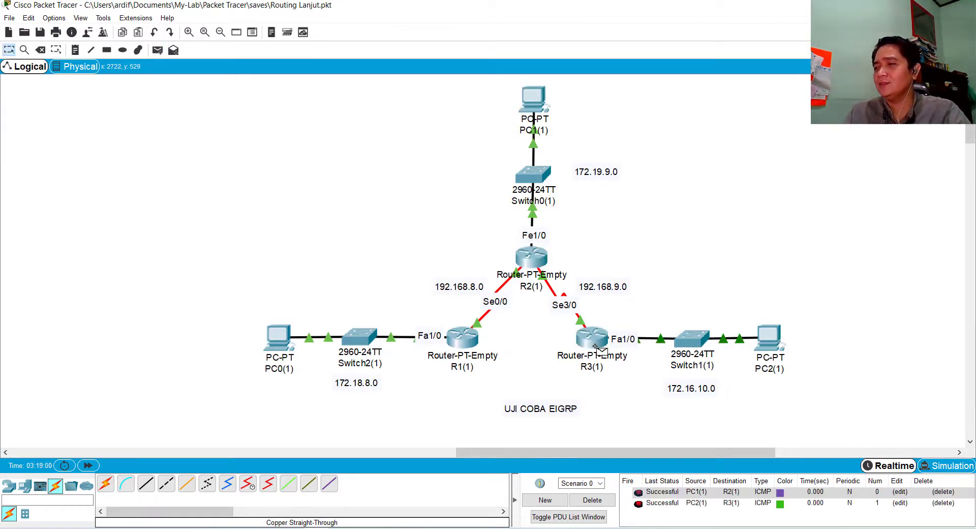
Test connectivity between different networks by sending a simple PDU from PC0(1) to PC1(1)
mouse_move(597, 349)
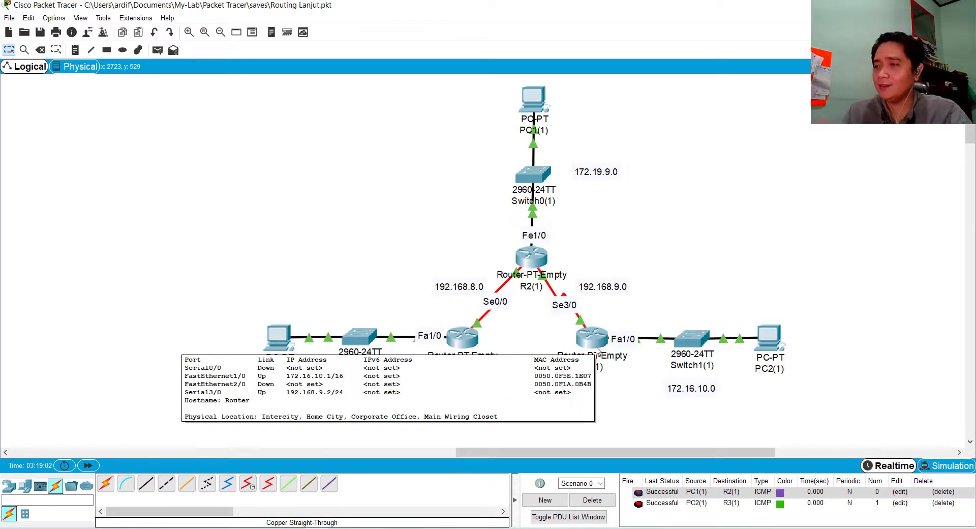
left_click(157, 49)
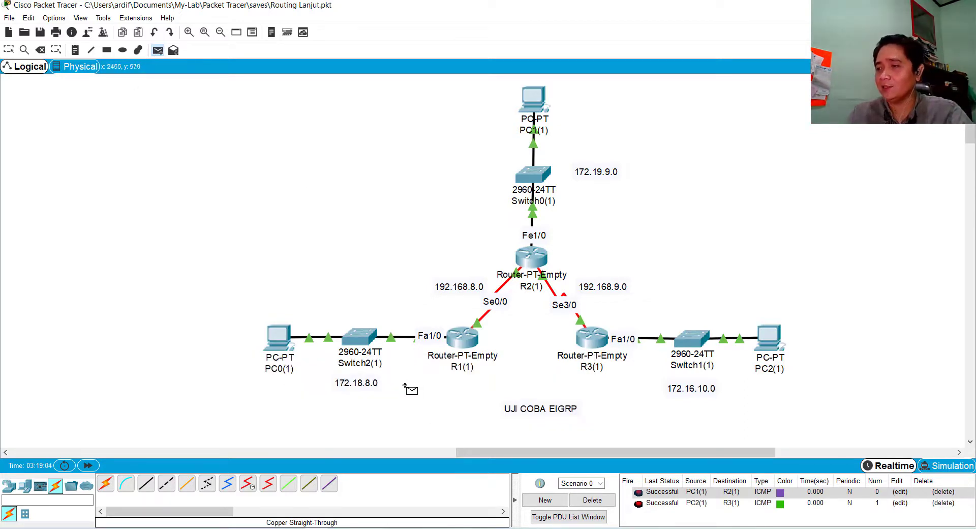
left_click(278, 336)
left_click(544, 93)
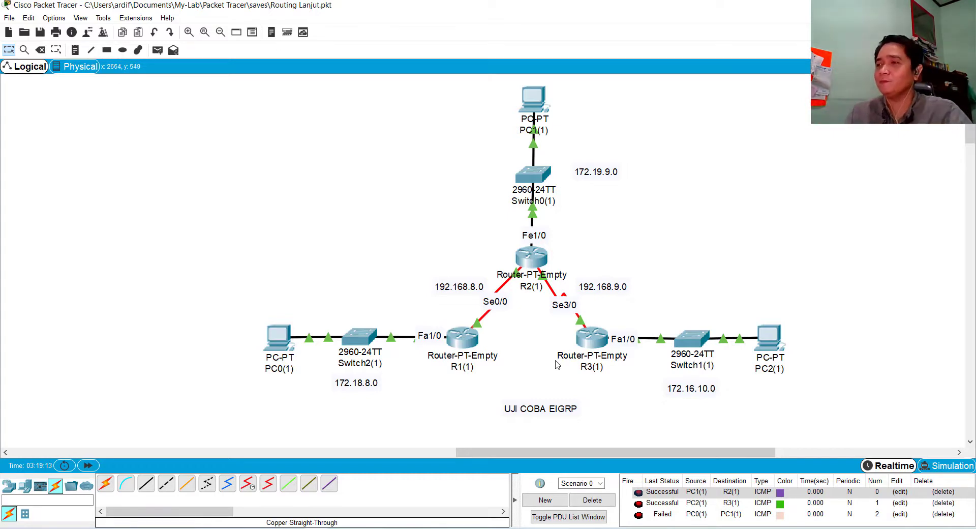
Open R1(1)'s CLI, widen its window and enter privileged mode with enable
mouse_move(557, 363)
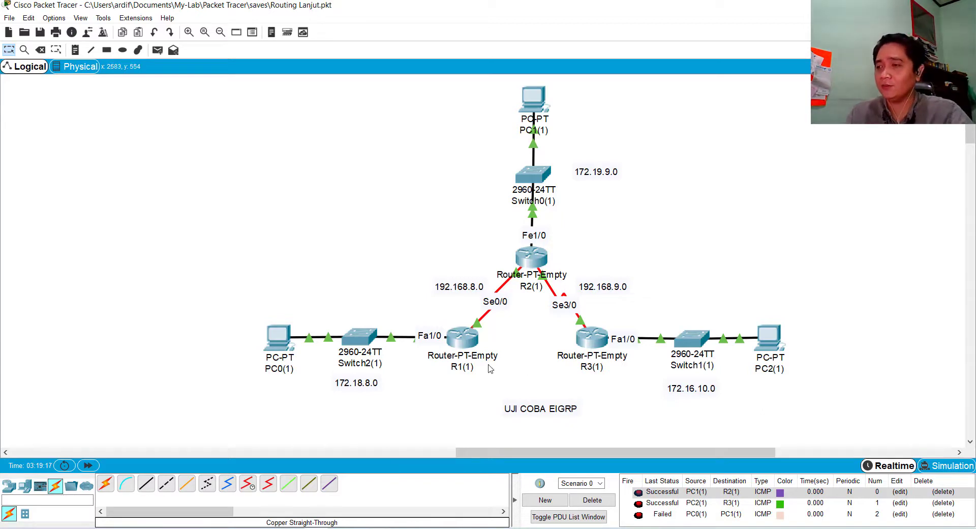
left_click(463, 338)
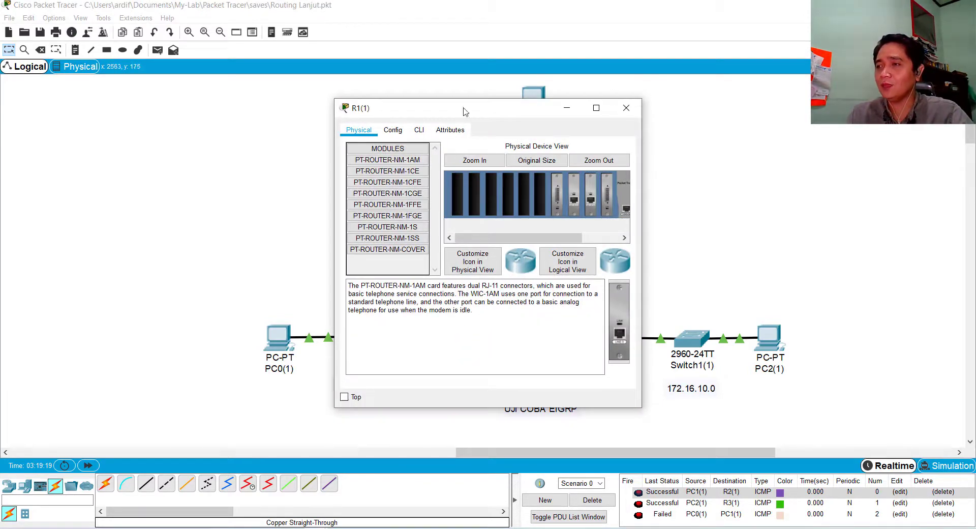
left_click(421, 130)
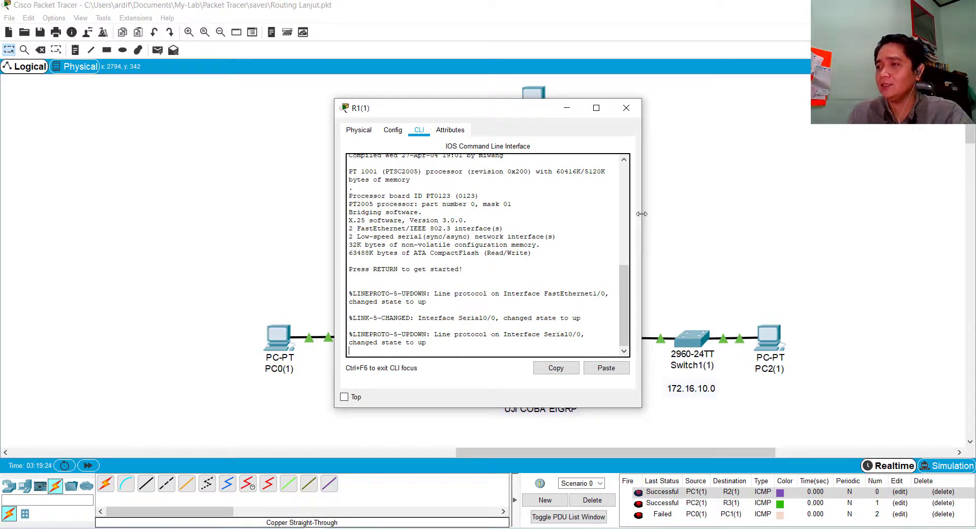
left_click_drag(641, 213, 780, 216)
key("Return")
key("Return")
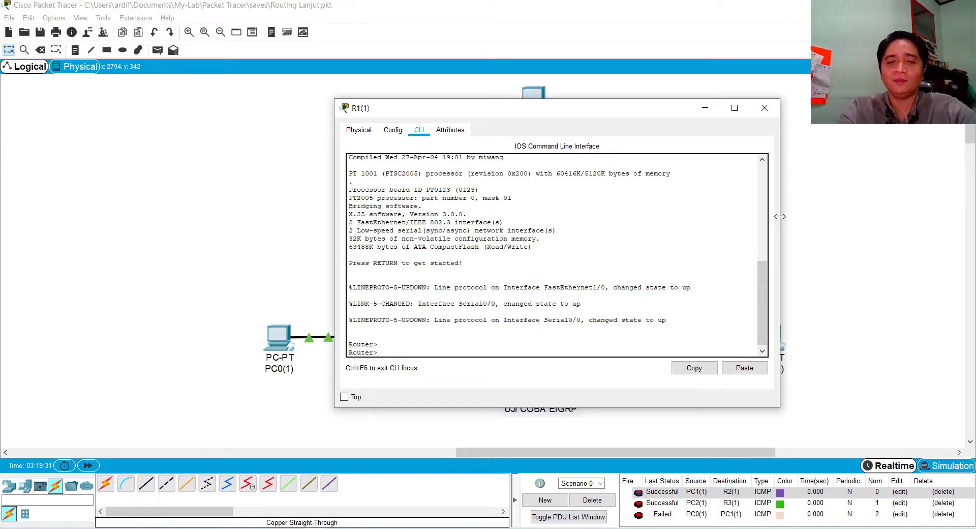
type("enable")
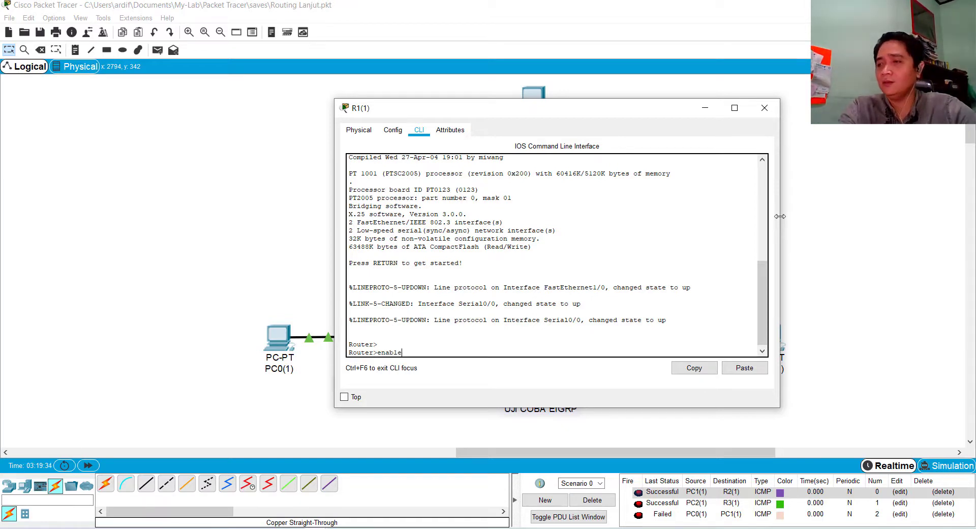
key("Return")
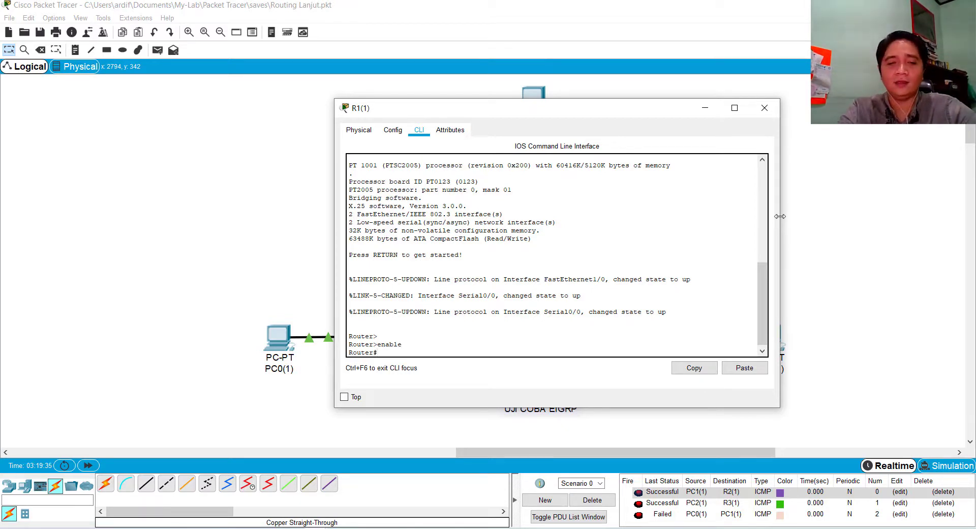
Run sh ip route to display R1(1)'s routing table
type("sh ip r")
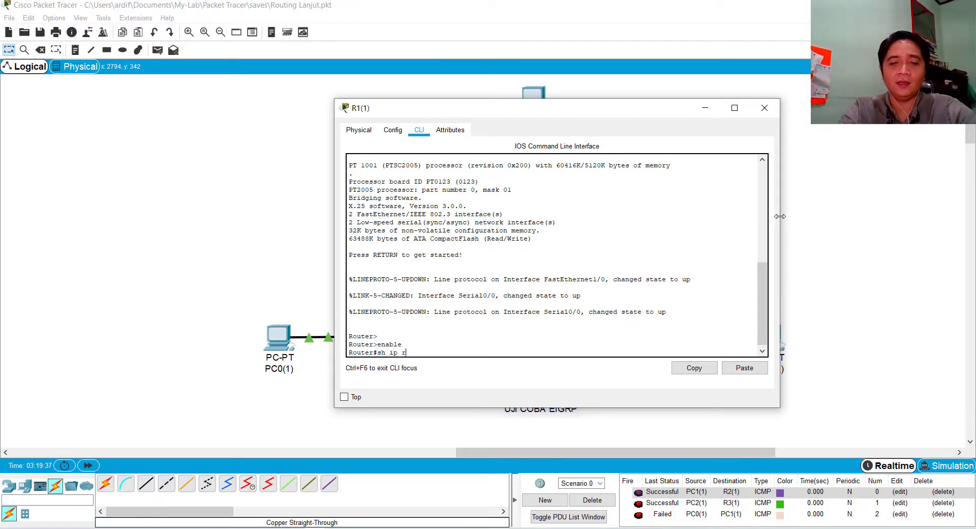
type("oute")
key("Return")
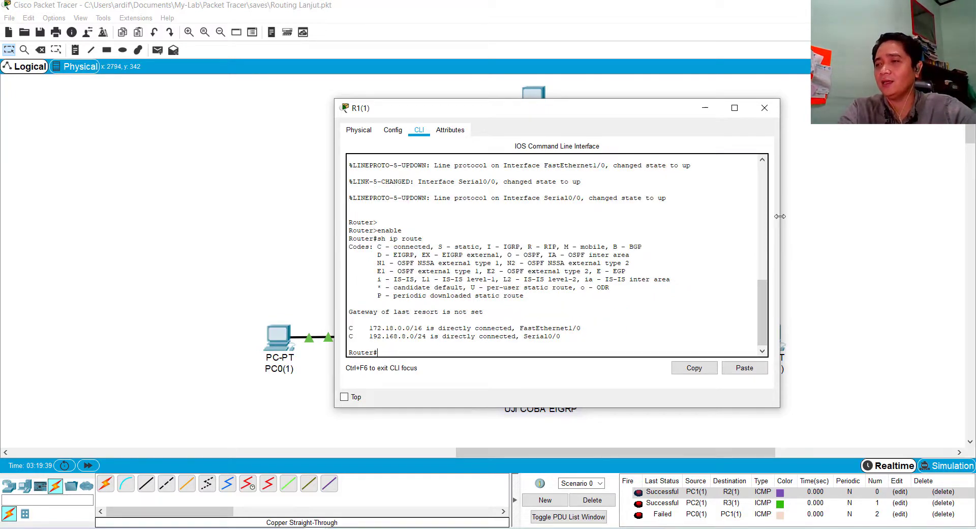
Enter global configuration mode on R1(1) and start EIGRP with router eigrp 1
type("con")
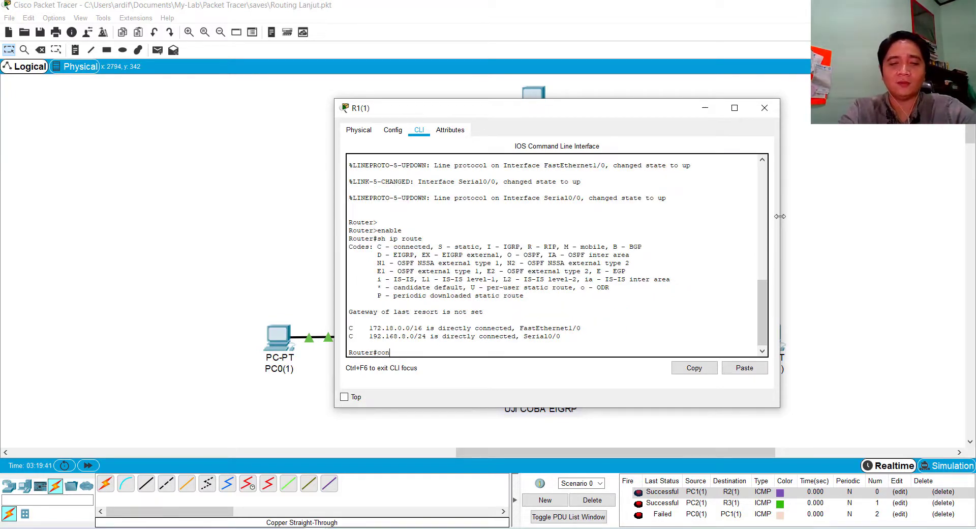
type("figure terminal")
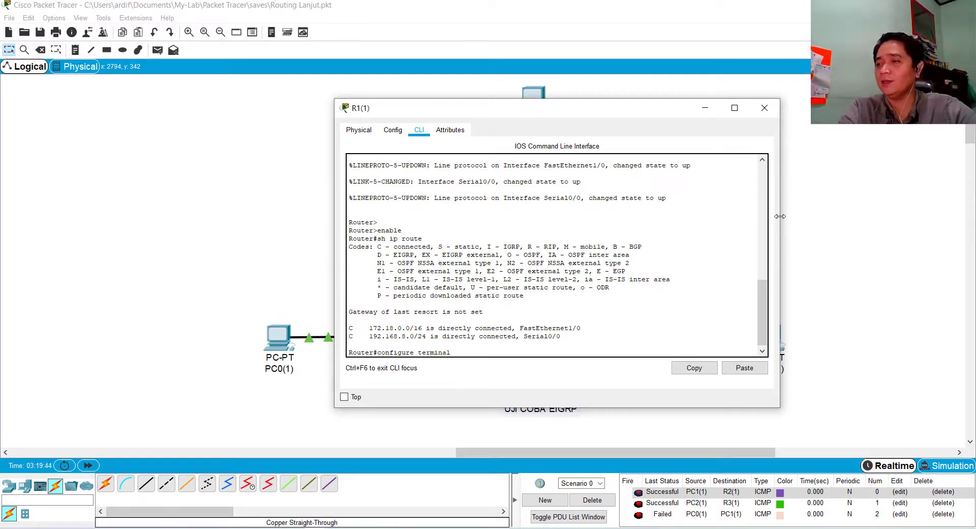
key("Return")
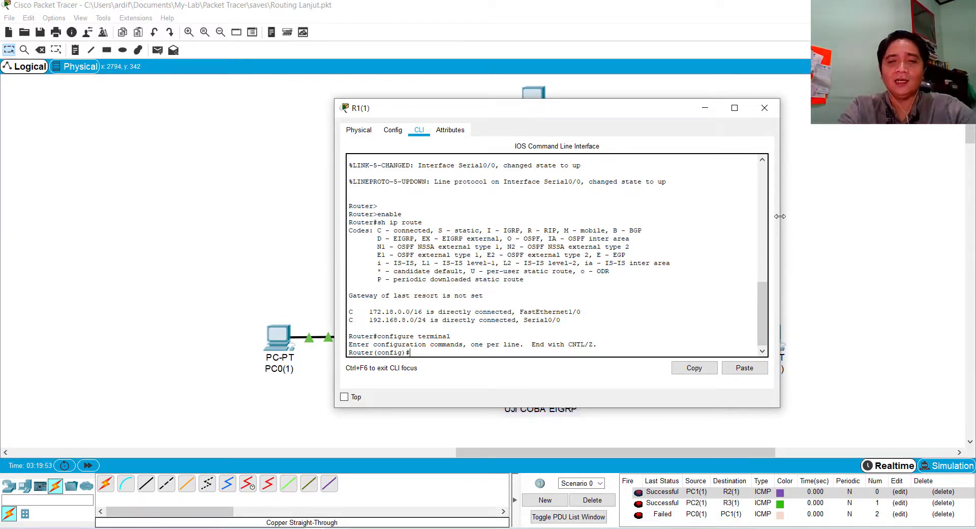
type("outer")
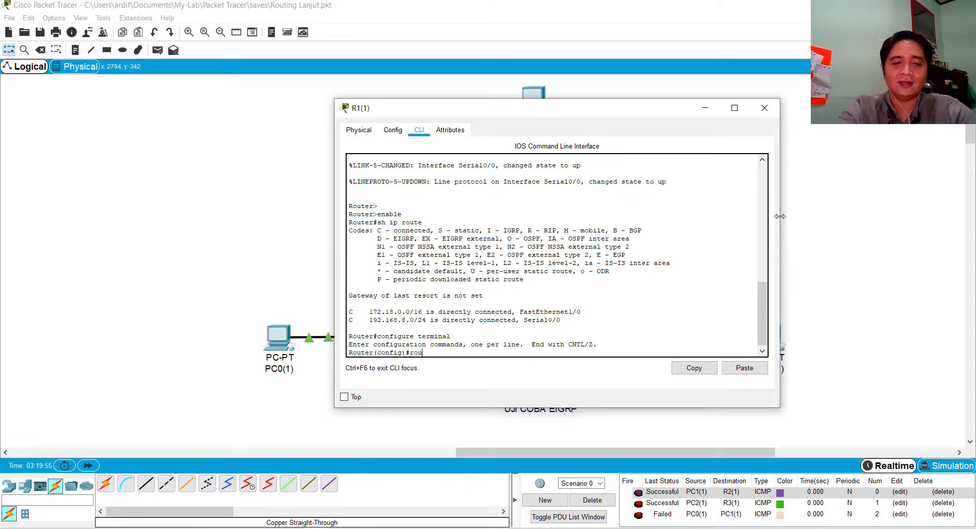
type(" eig")
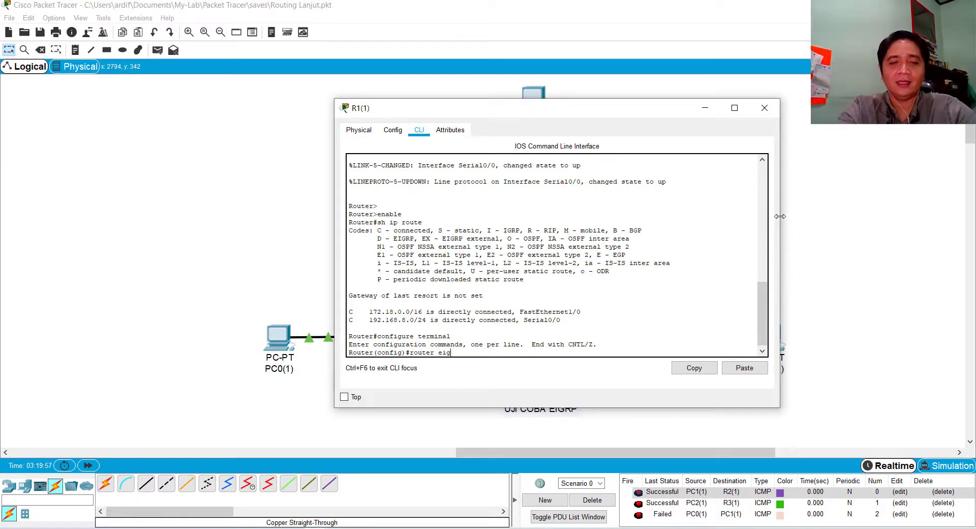
type("rp 1")
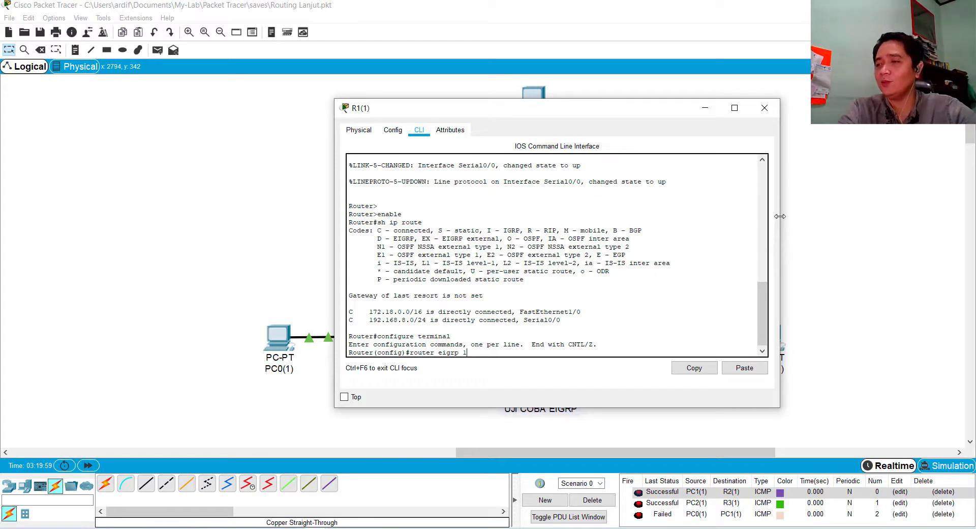
key("Return")
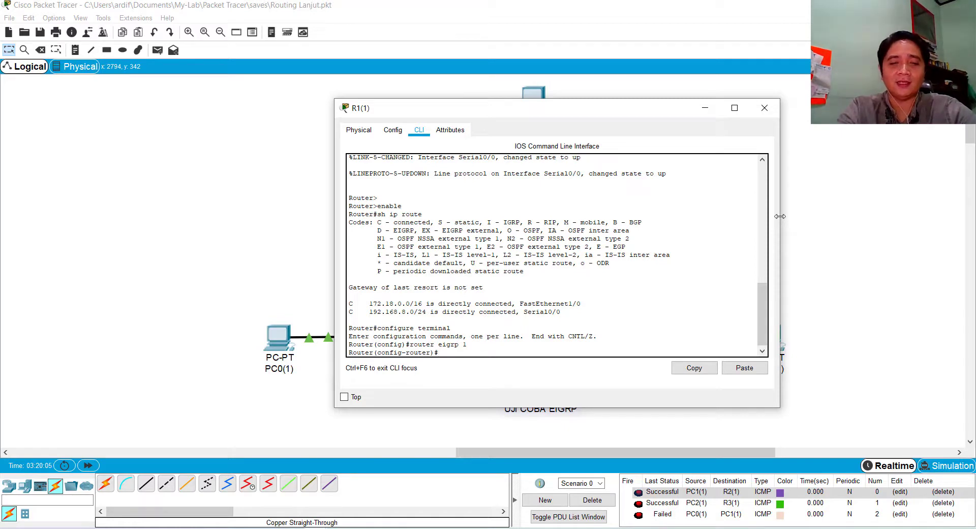
Advertise R1(1)'s LAN network 172.18.8.0 in EIGRP 1, moving the router window aside to uncover the topology's address labels
type("network")
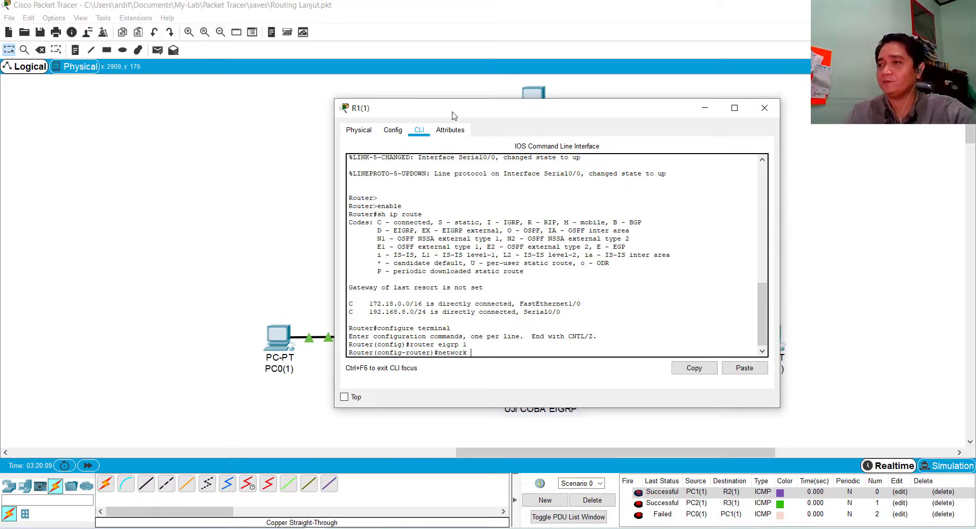
left_click_drag(457, 110, 662, 110)
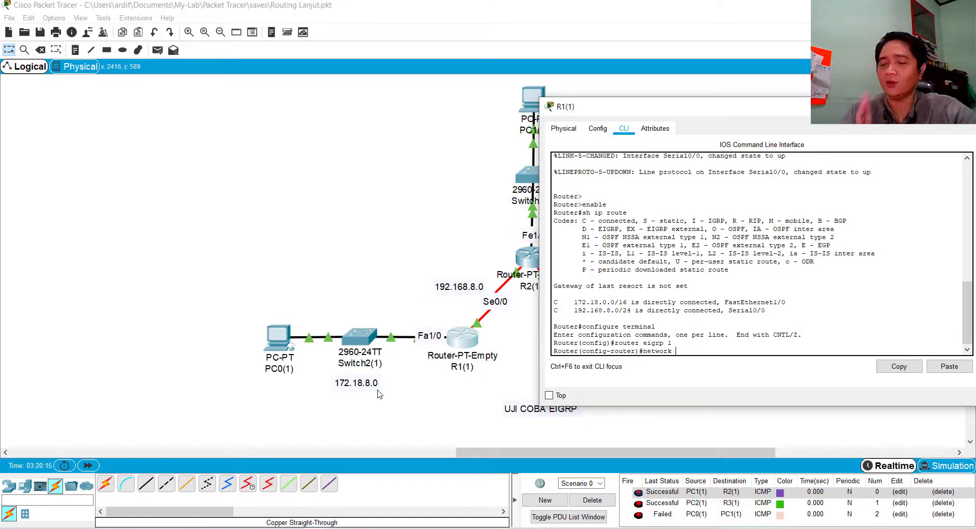
type("1")
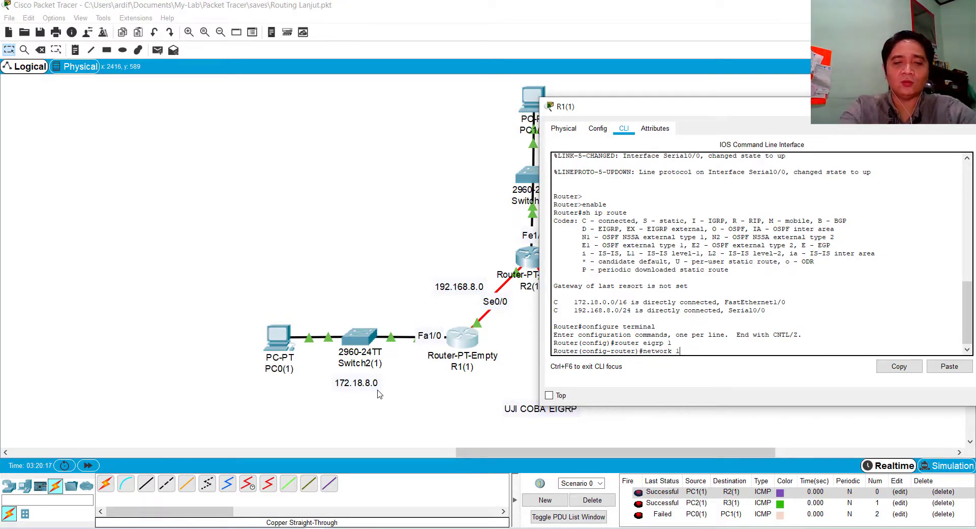
type("72.18")
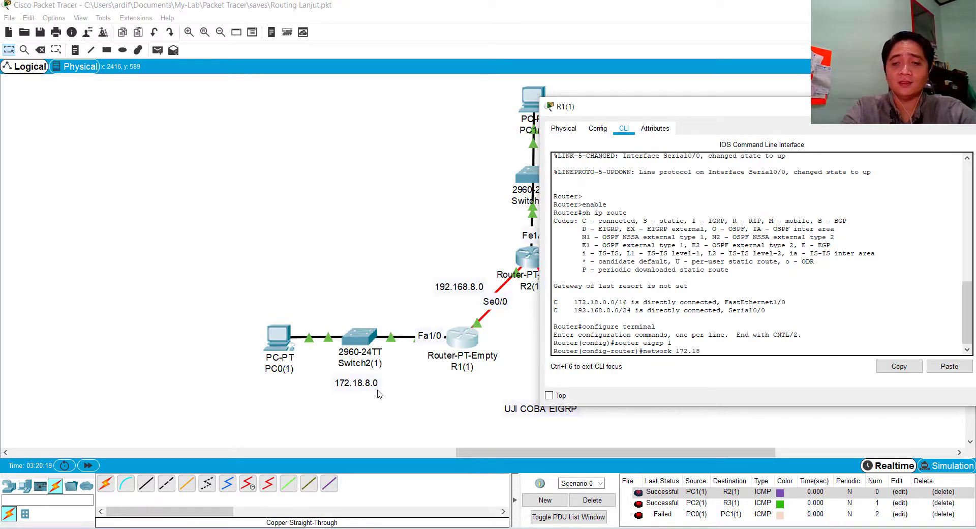
type(".8")
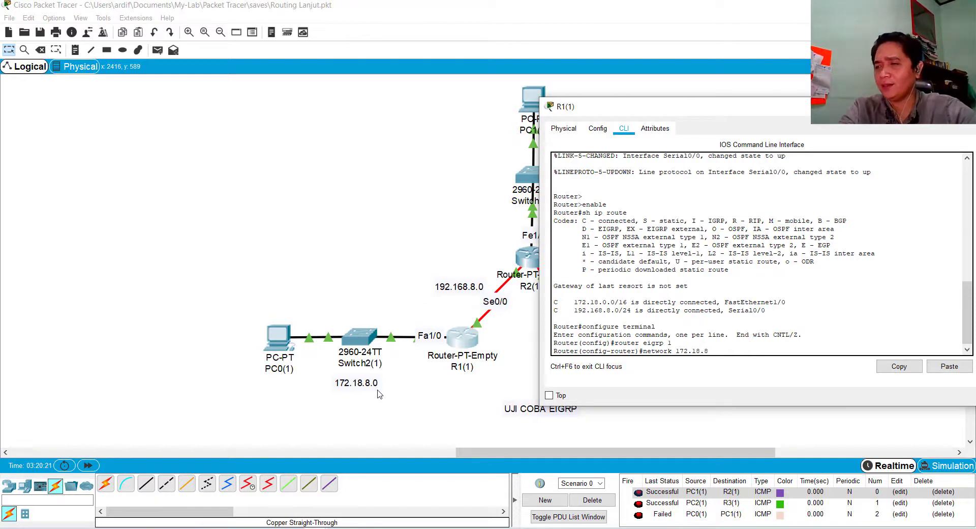
type(".0")
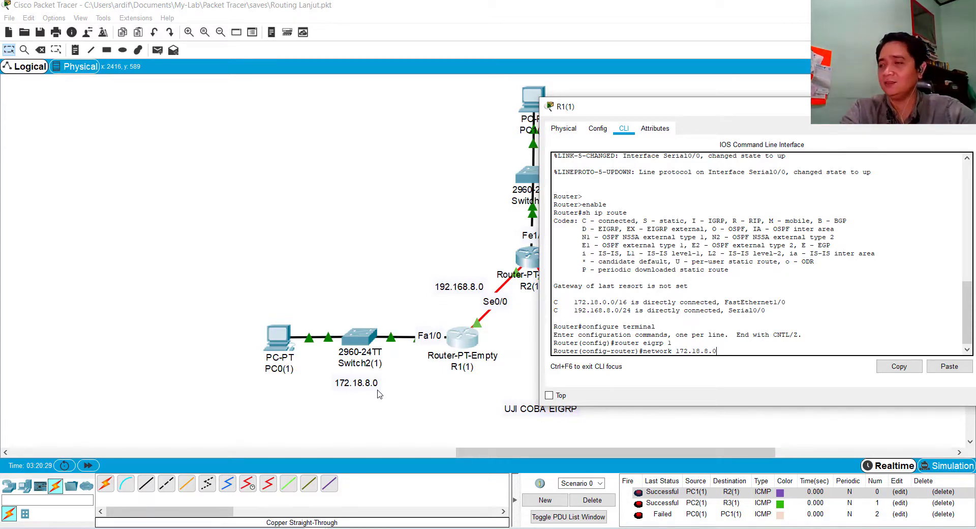
key("Return")
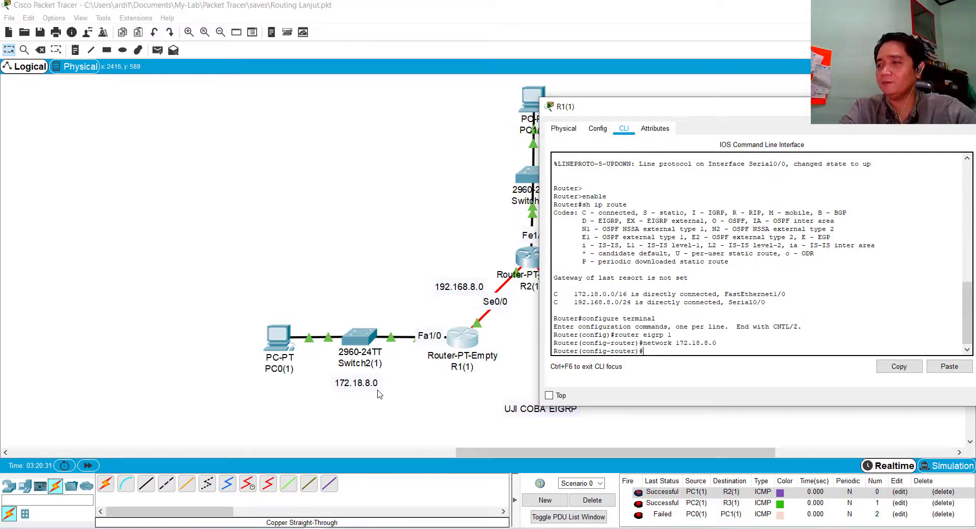
Reuse the previous network command to advertise the serial link network 192.168.8.0 in R1(1)'s EIGRP 1
key("Up")
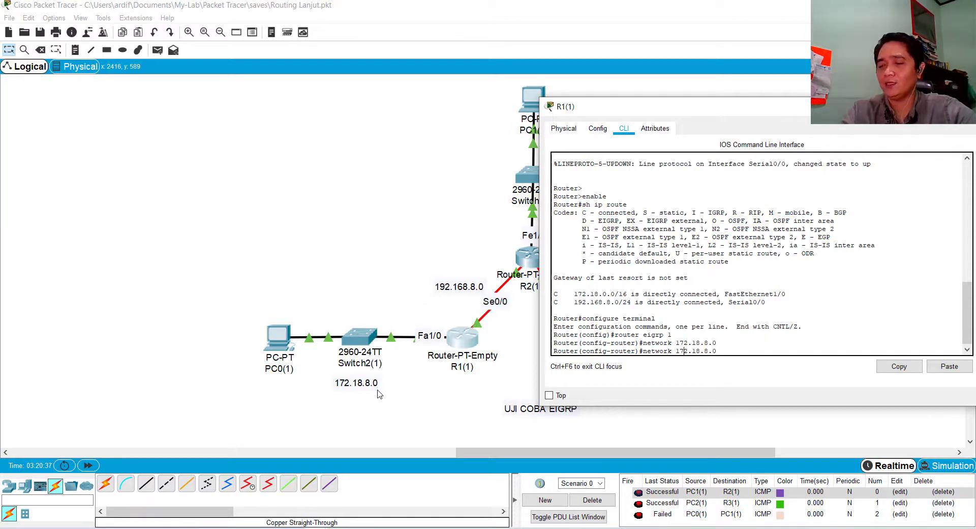
key("BackSpace")
type("9")
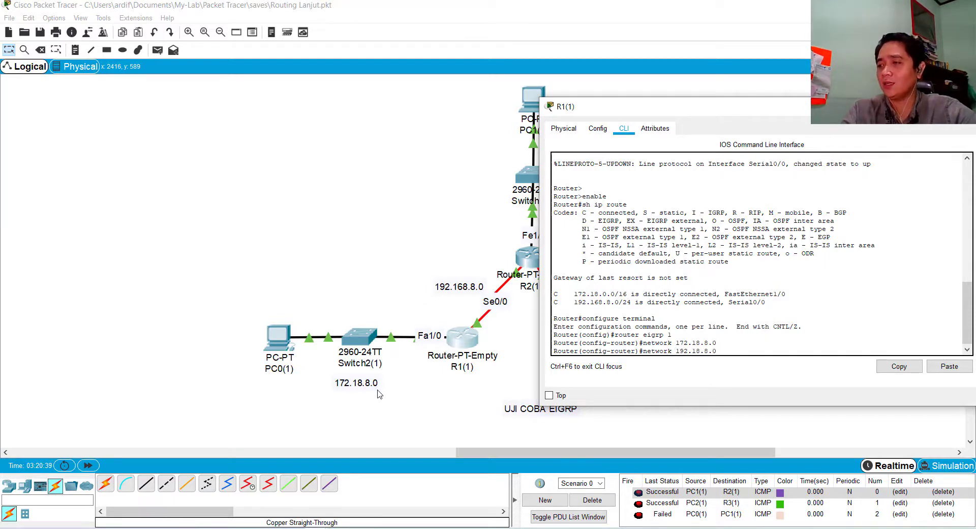
type("6")
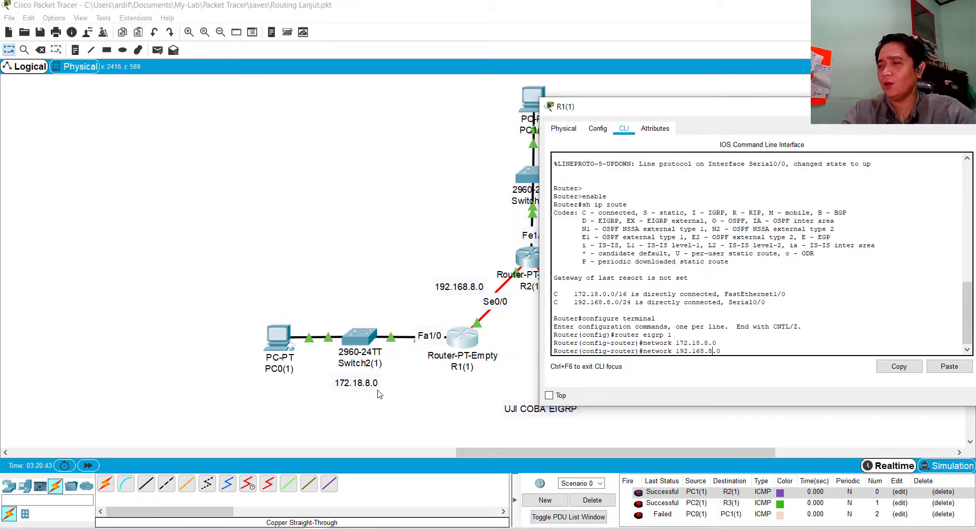
key("Return")
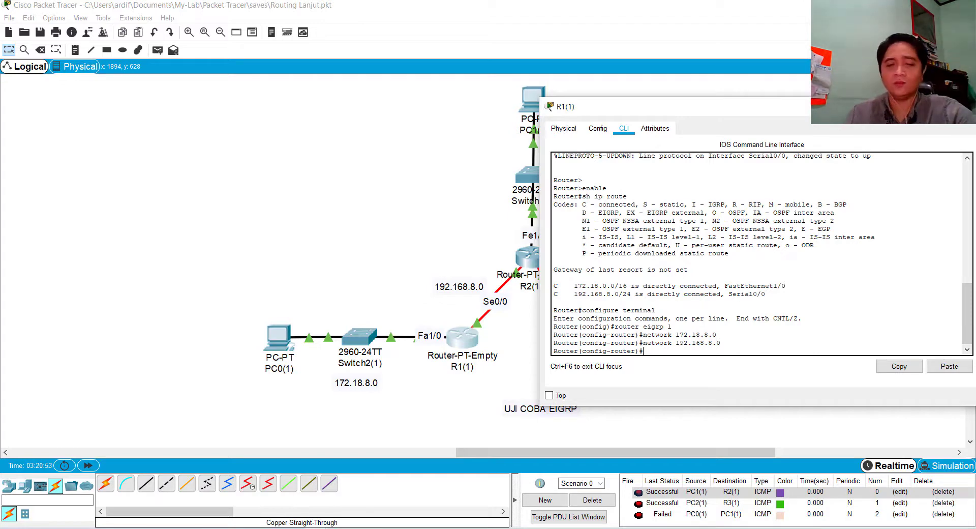
Save R1(1)'s configuration with do wr and leave router configuration mode with exit
type("do wr")
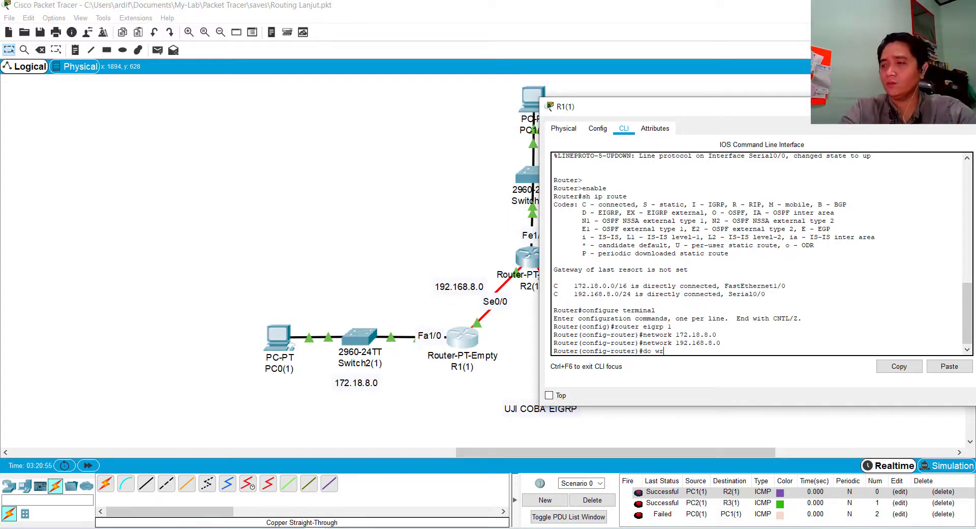
key("Return")
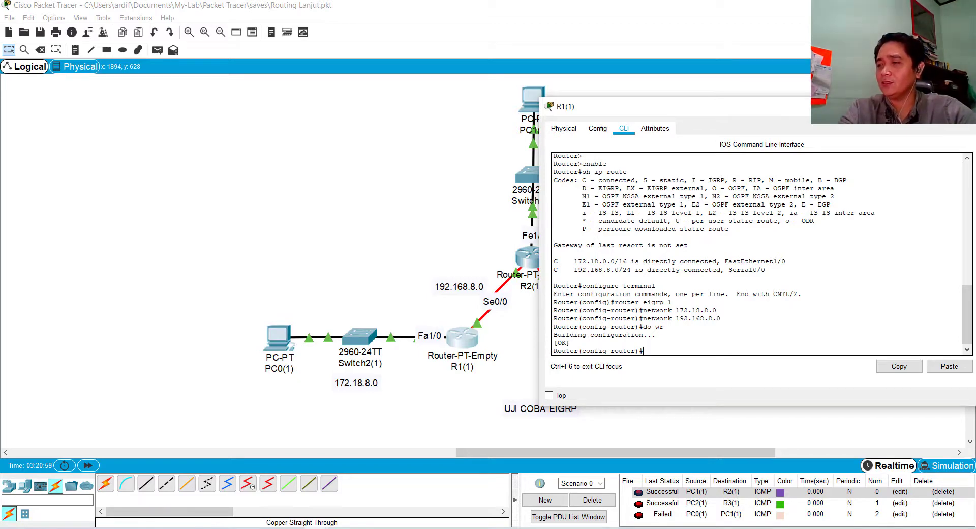
type("e")
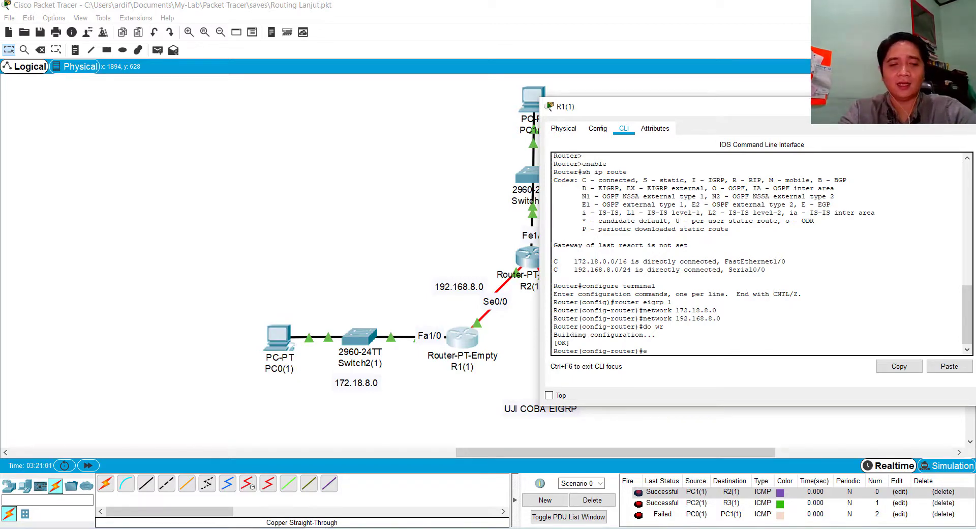
type("xit")
key("Return")
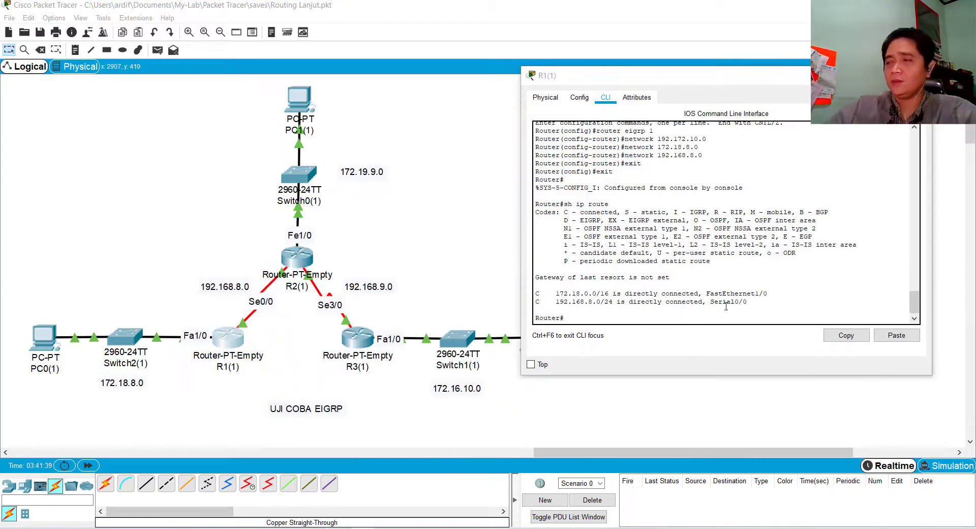
Highlight the directly connected routes in R1(1)'s routing table, and enter global configuration mode with configure terminal
left_click_drag(689, 77, 633, 83)
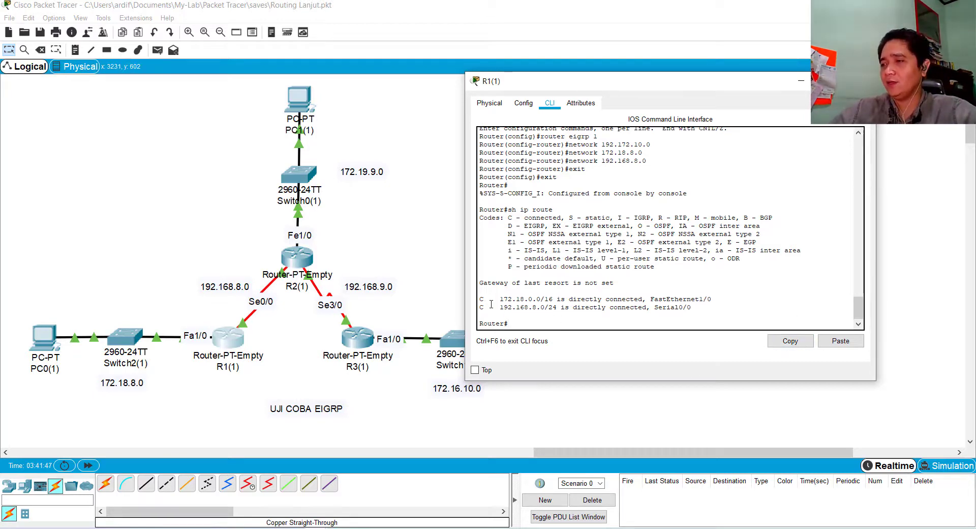
left_click_drag(492, 307, 588, 314)
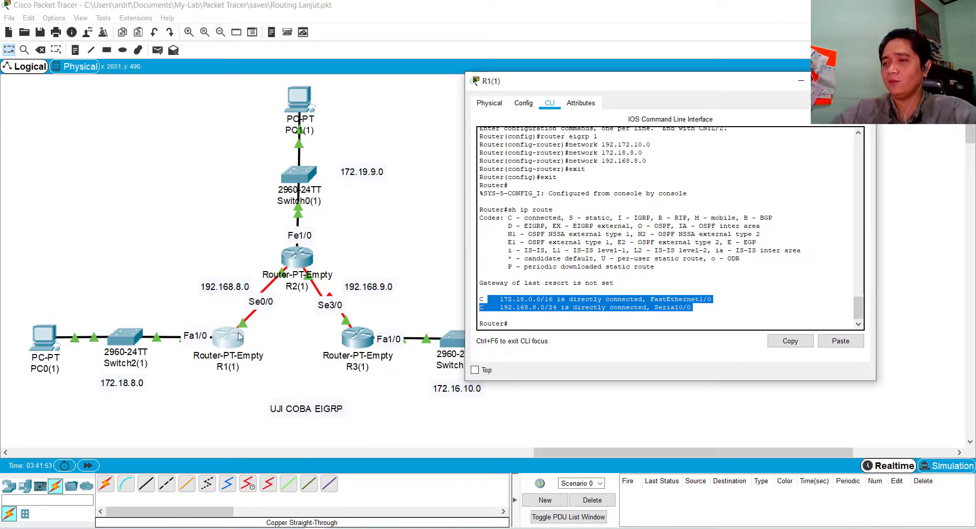
left_click(589, 325)
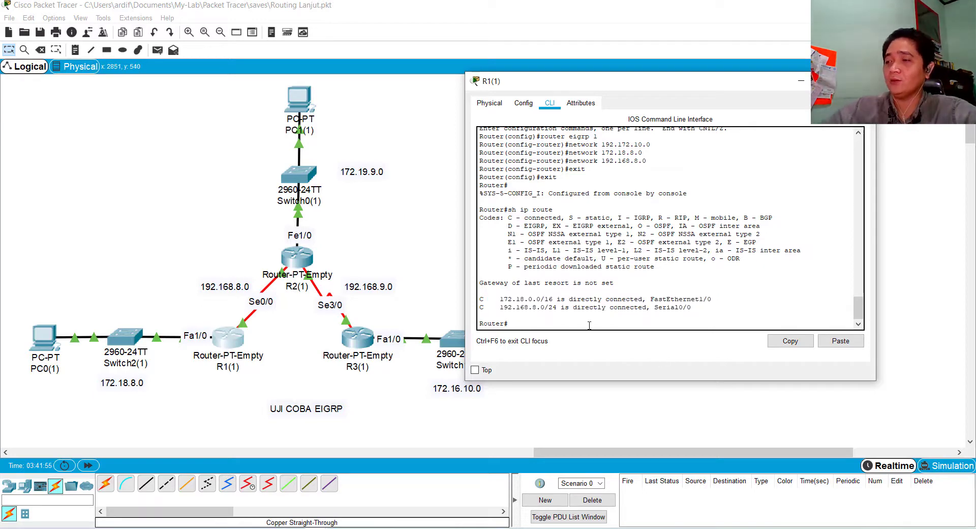
key("Return")
key("Return")
key("Return")
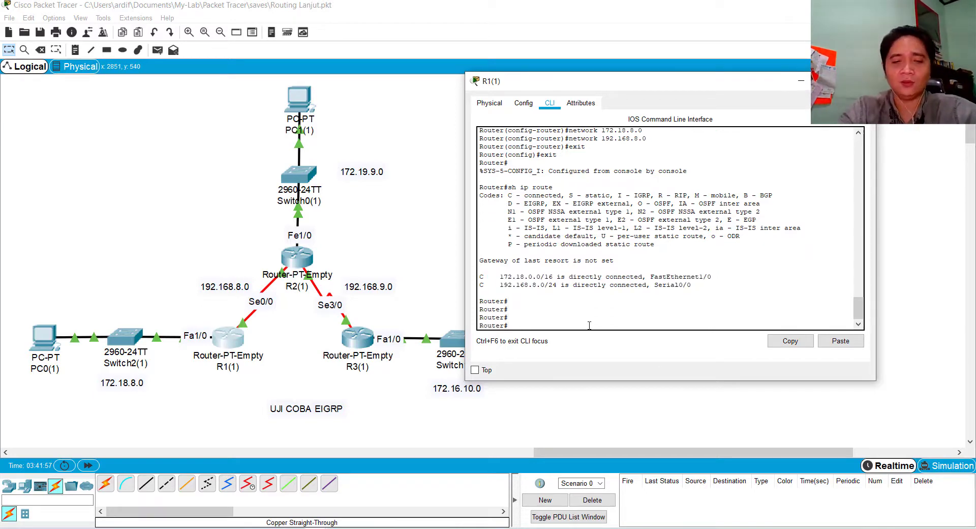
type("configur")
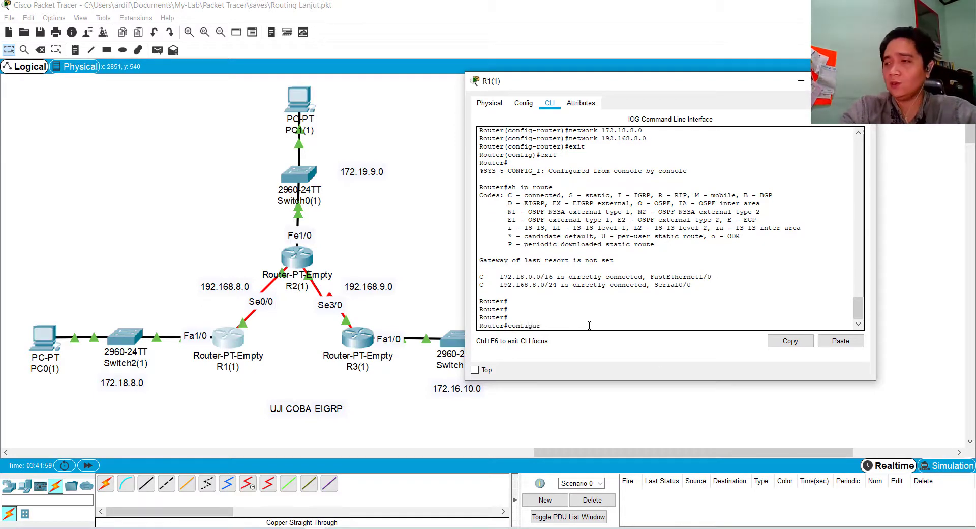
type("e")
type(" term")
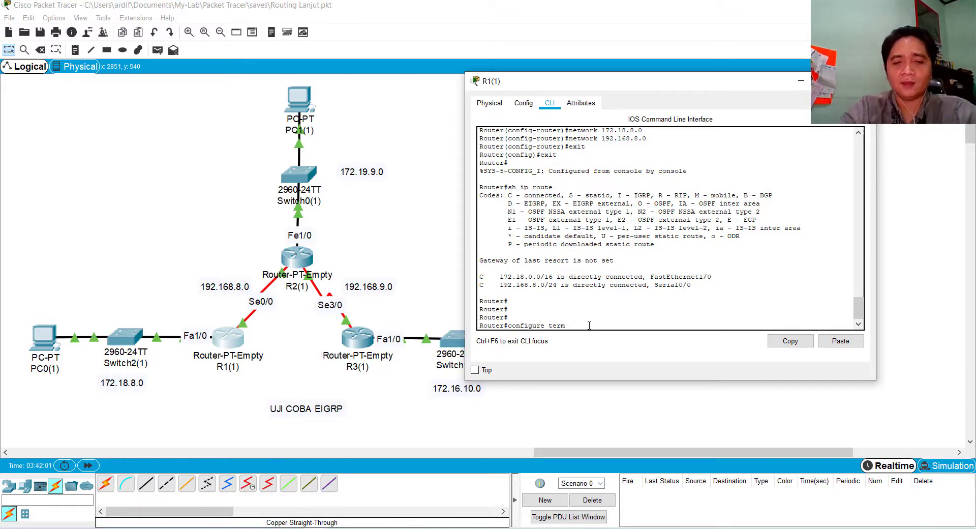
type("inal")
key("Return")
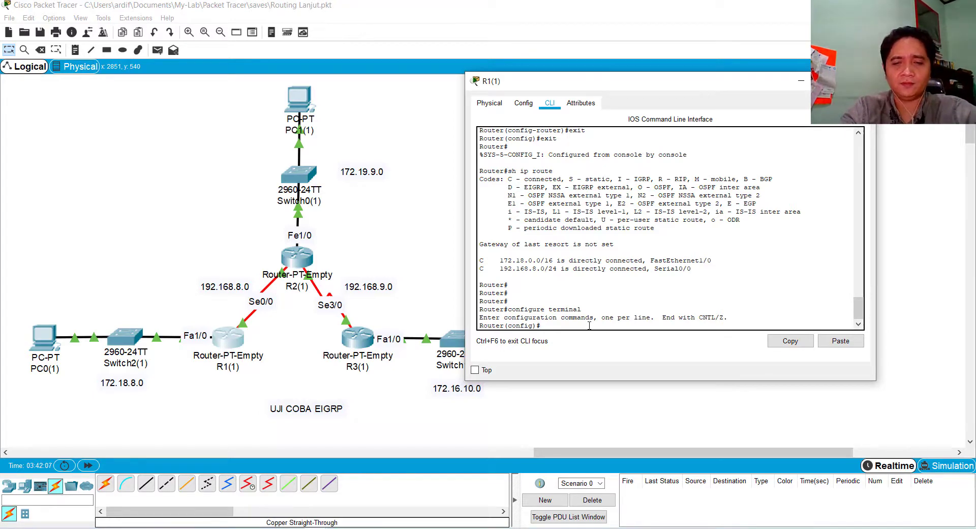
Open EIGRP router configuration on R1(1) for autonomous system 1 with router eigrp 1
type("router")
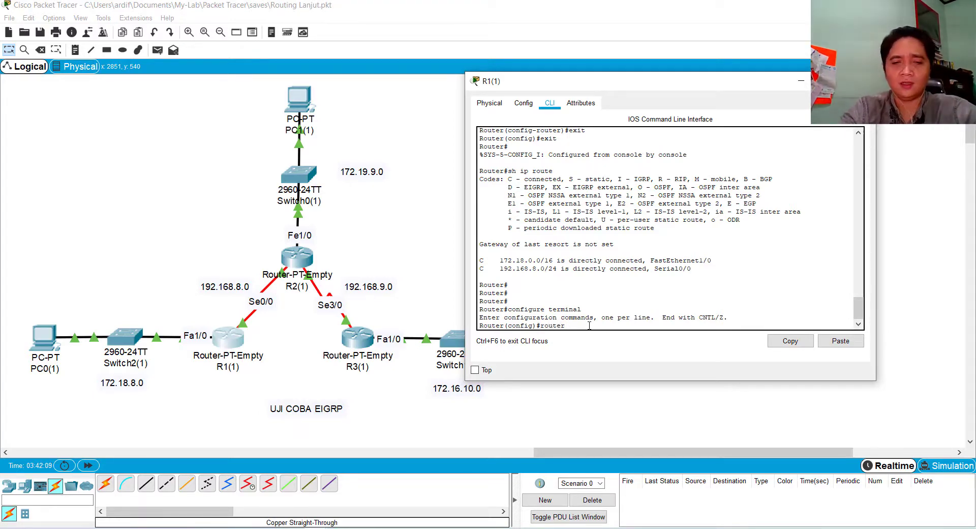
type(" eigrp")
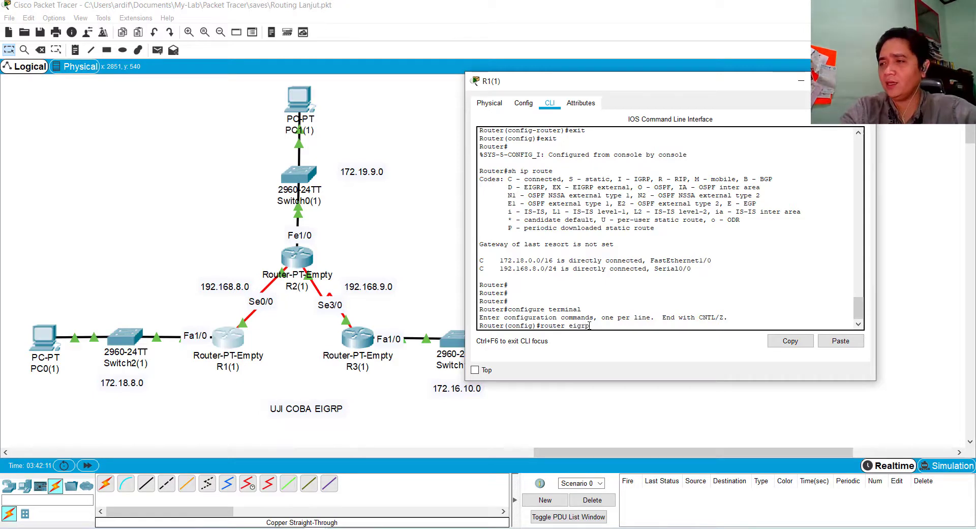
type(" 1")
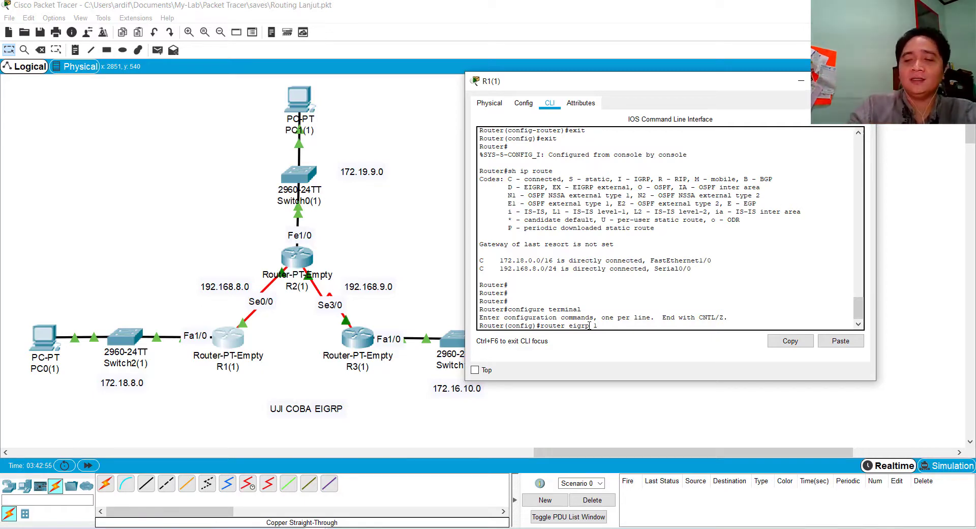
key("Return")
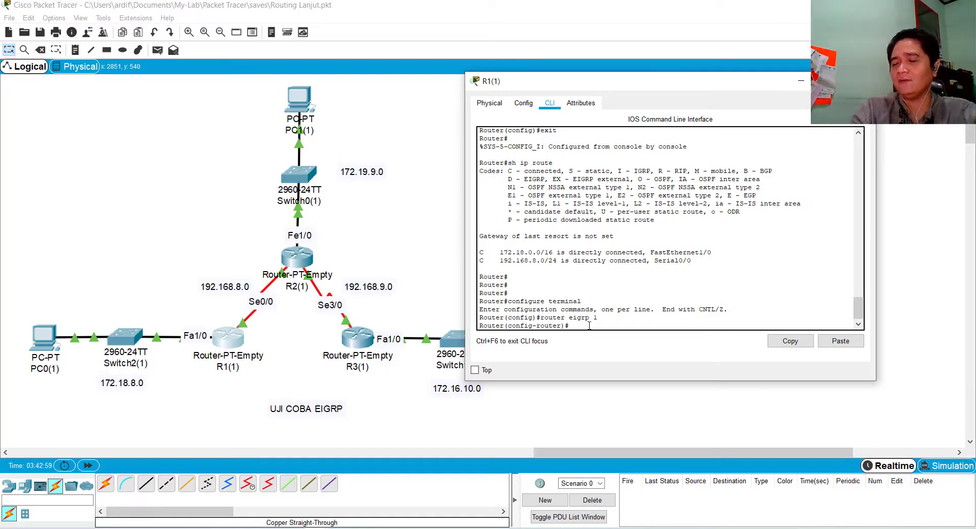
Add the LAN network 172.18.8.0 to R1(1)'s EIGRP 1 process
type("net")
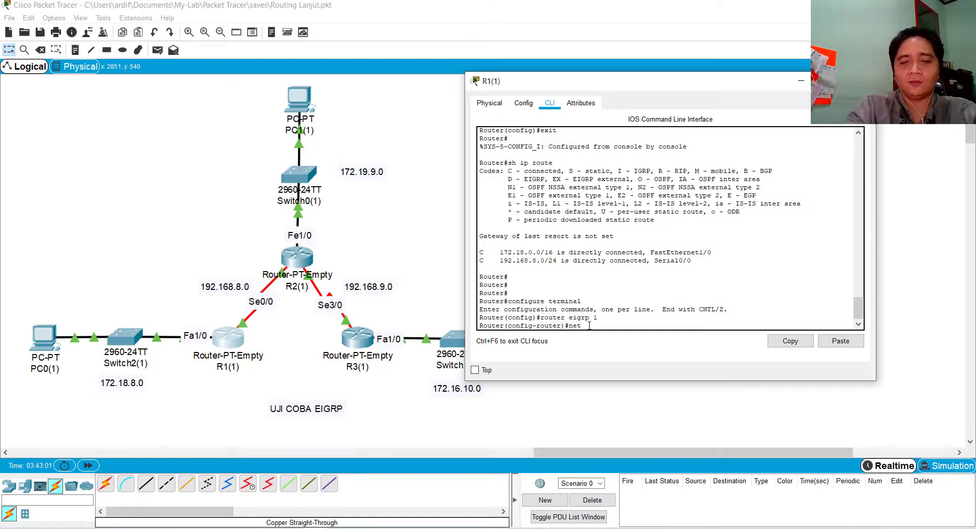
type("work")
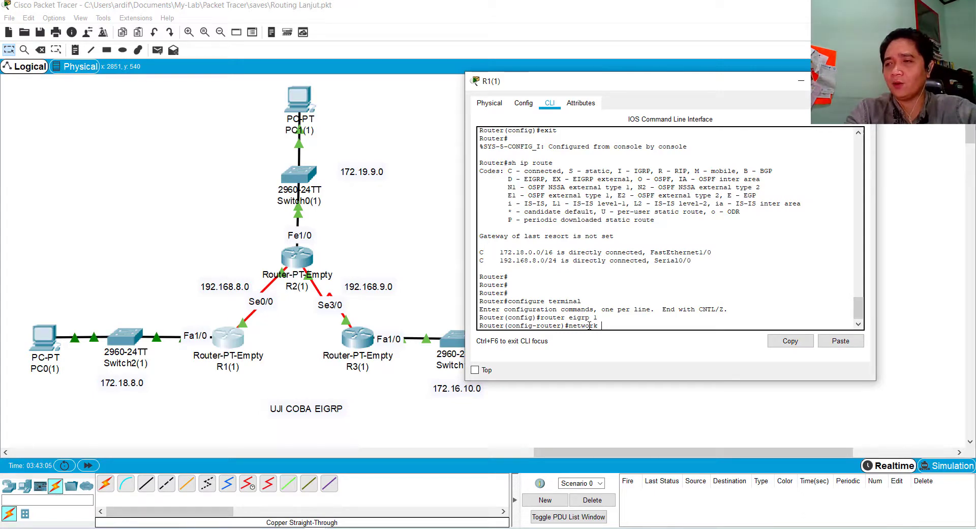
type("1")
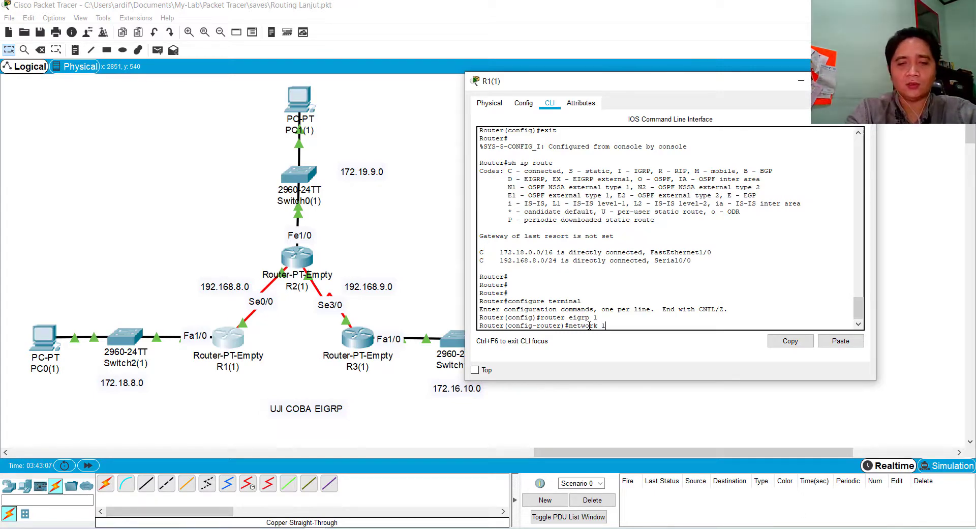
type("72.18")
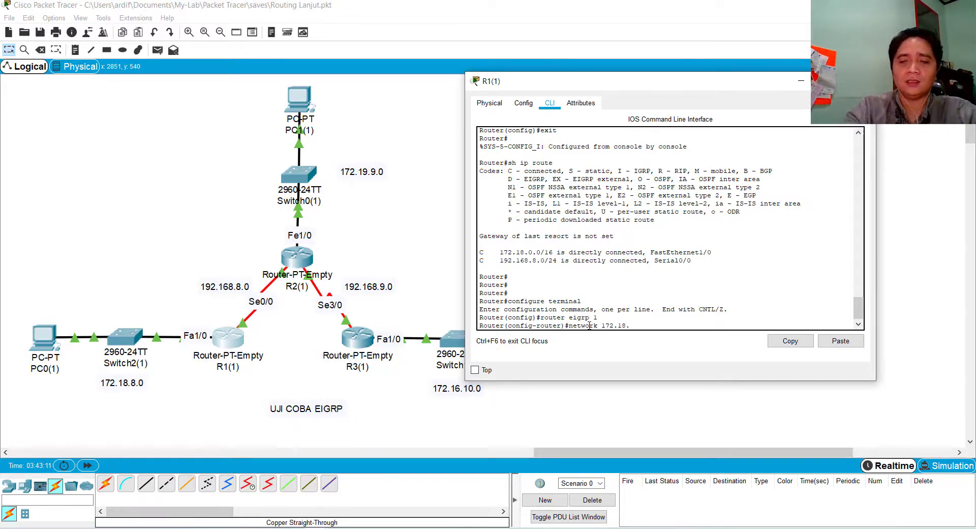
type(".8.0")
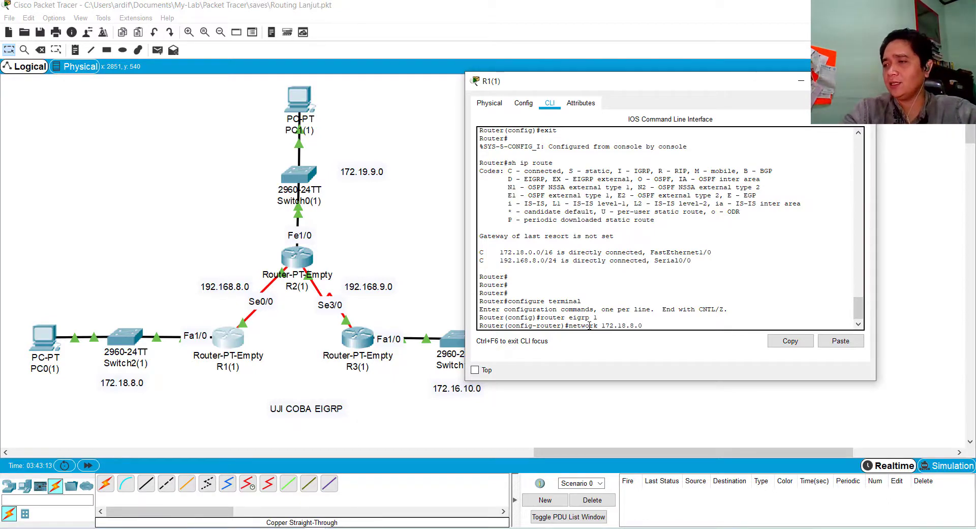
key("Return")
Add the serial link network 192.168.8.0 to R1(1)'s EIGRP 1 process
type("net")
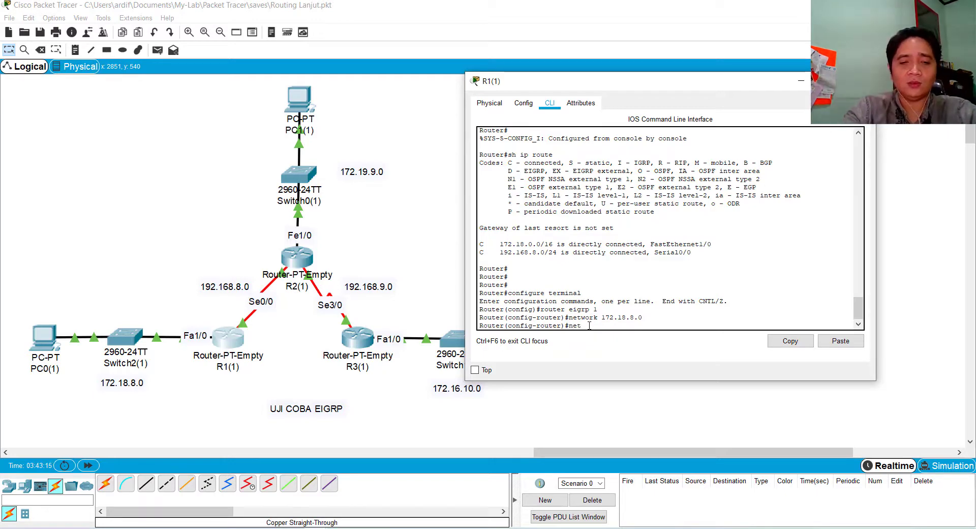
type("work")
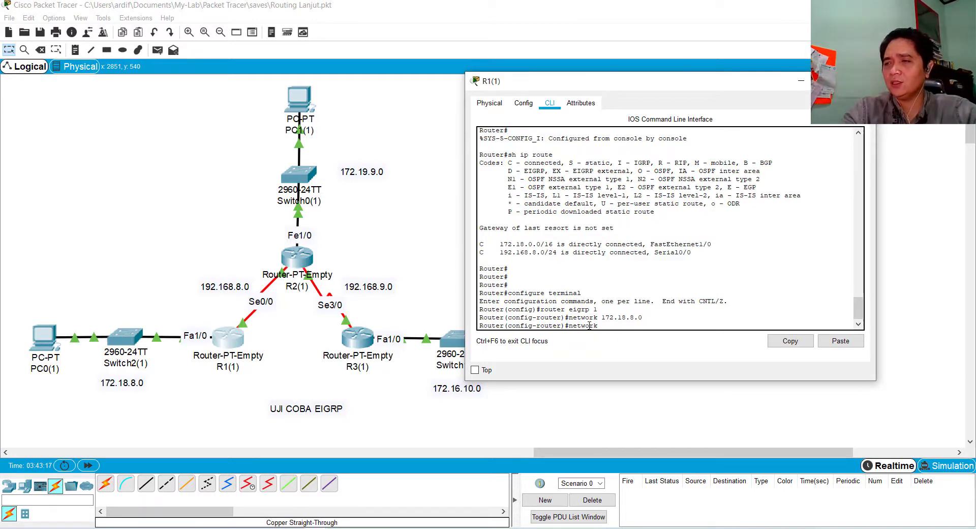
type(" 19")
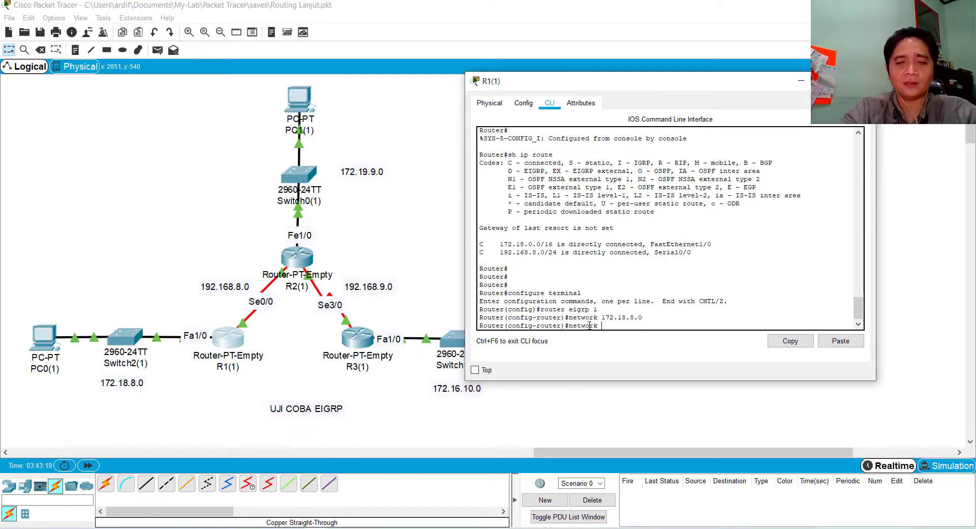
type("2.1")
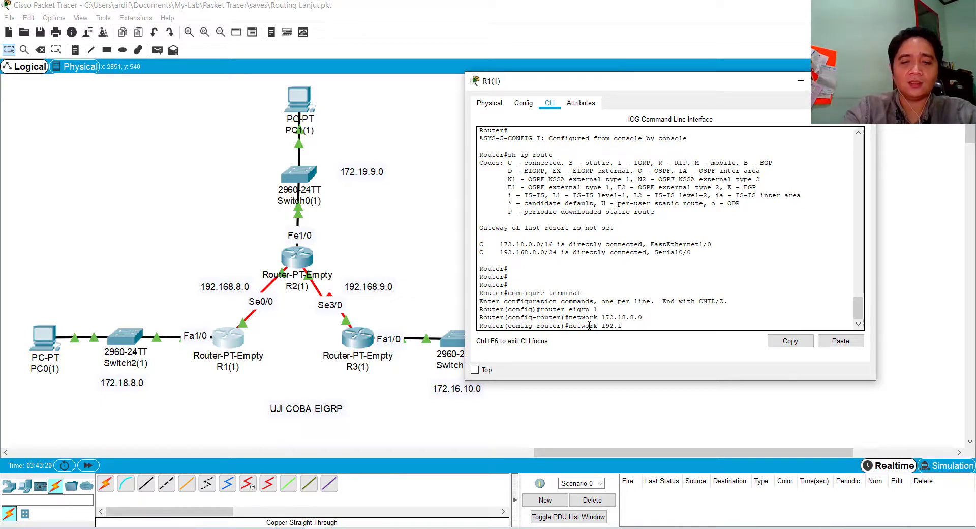
type("68")
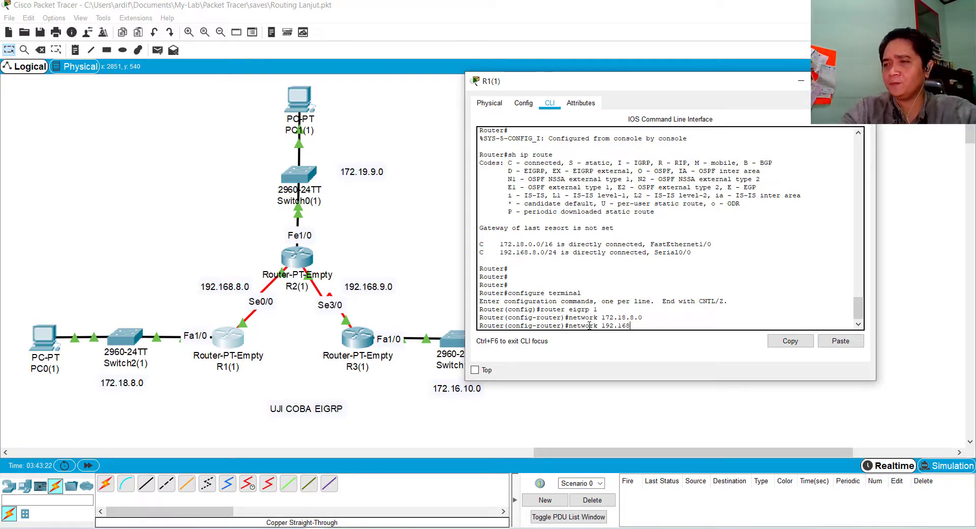
type(".8.0")
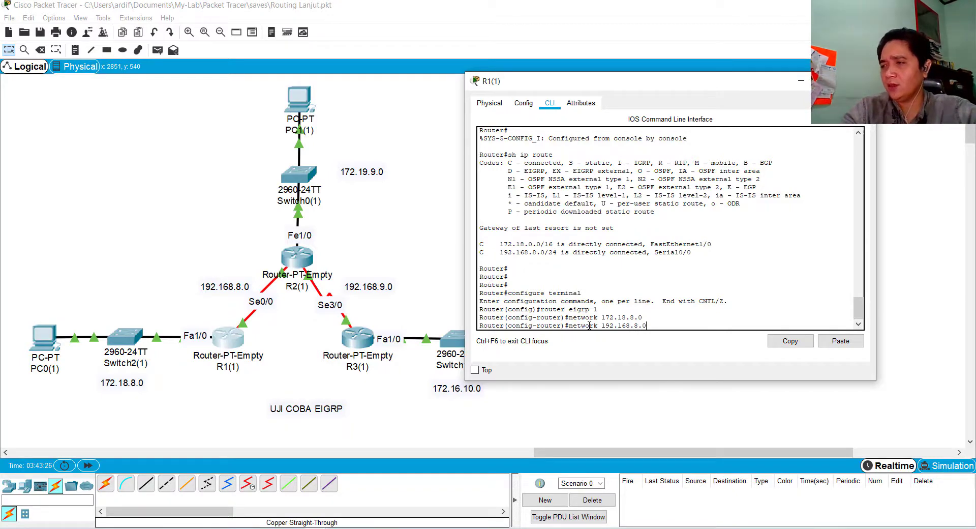
key("Return")
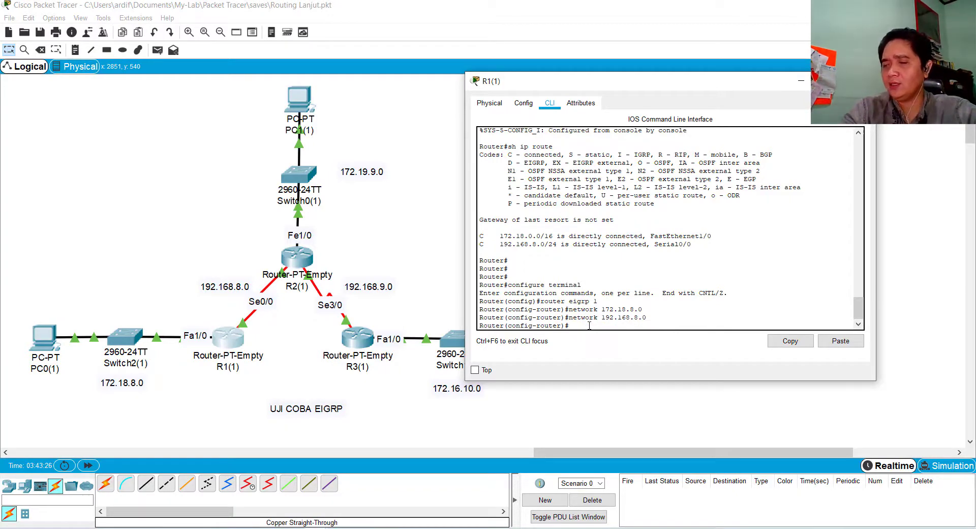
Save R1(1)'s configuration with do wr and exit back to privileged EXEC mode
type("do wr")
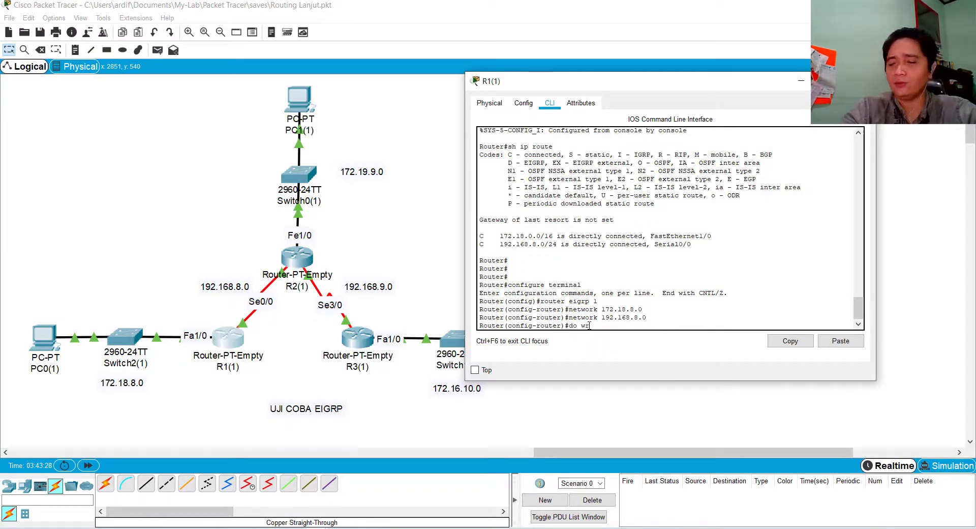
key("Return")
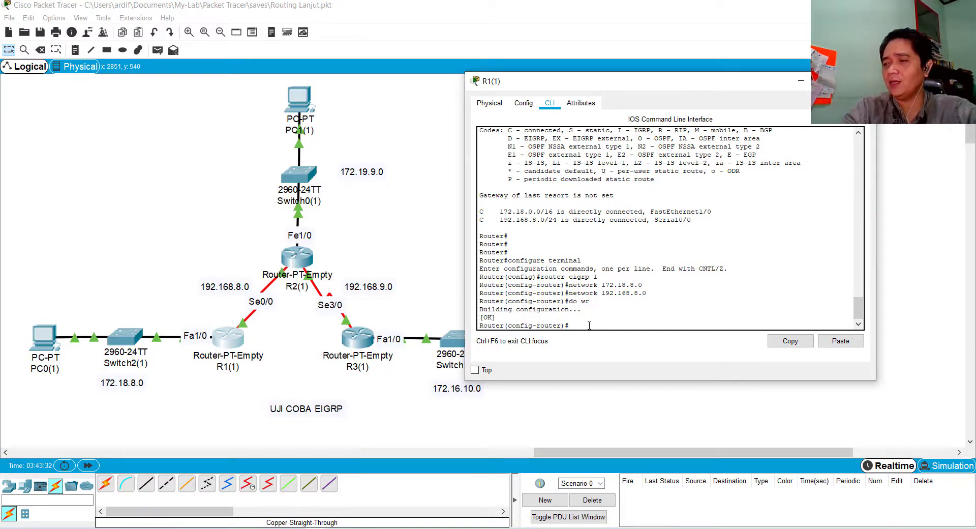
type("exit")
key("Return")
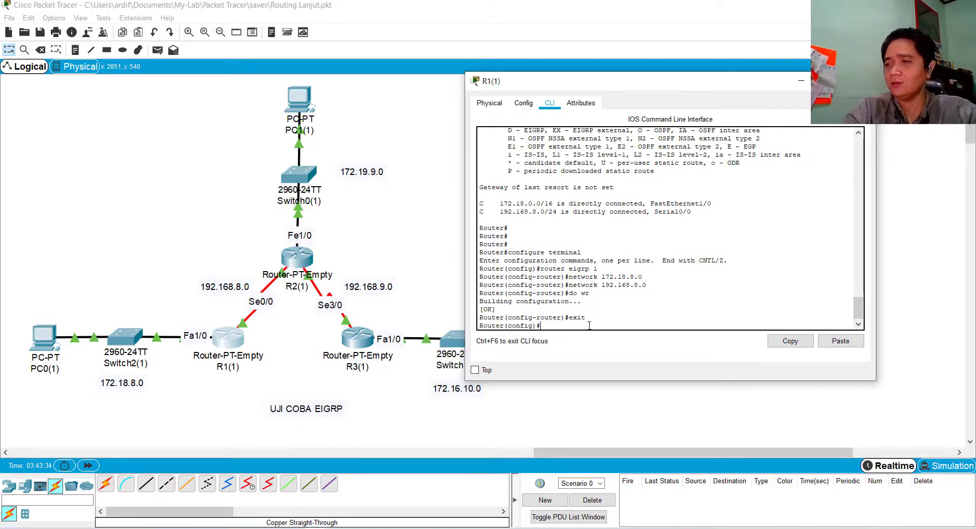
type("exit")
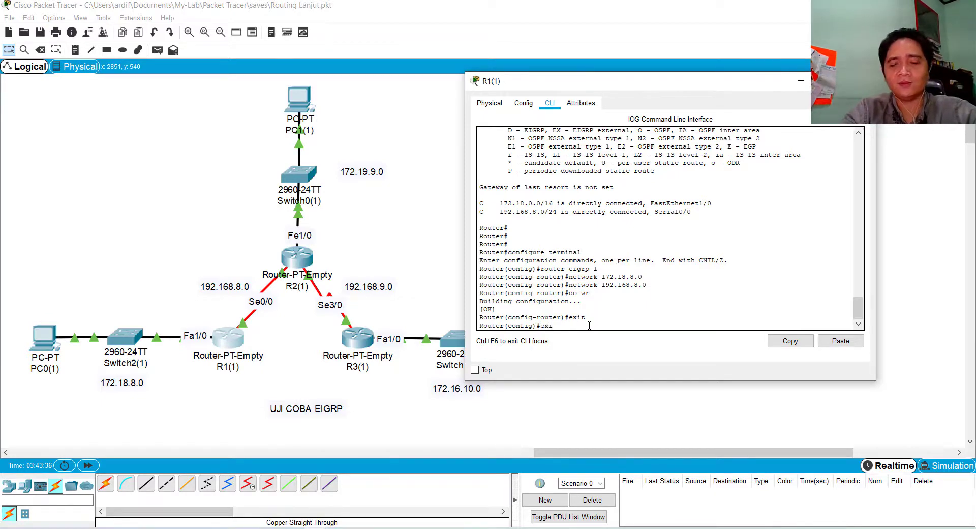
key("Return")
Display R1(1)'s routing table with sh ip route
type("s")
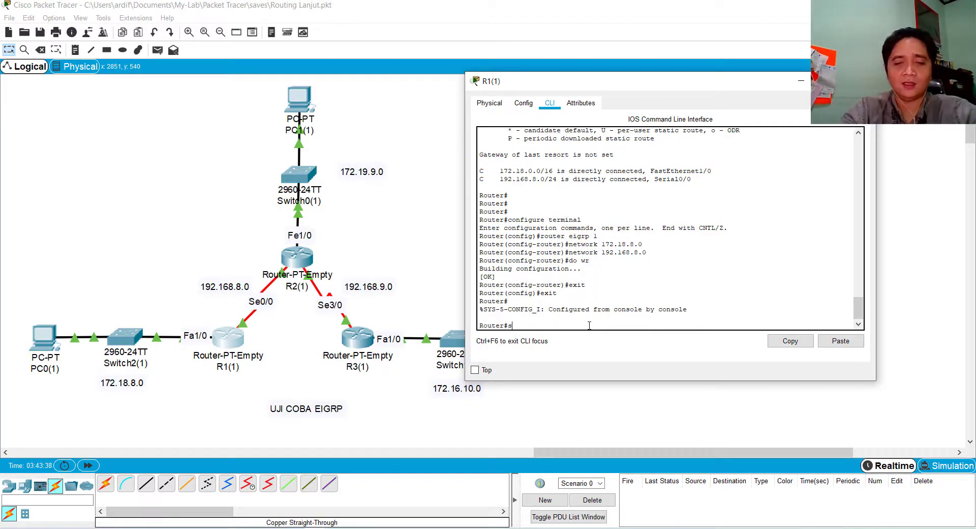
type("h ip route")
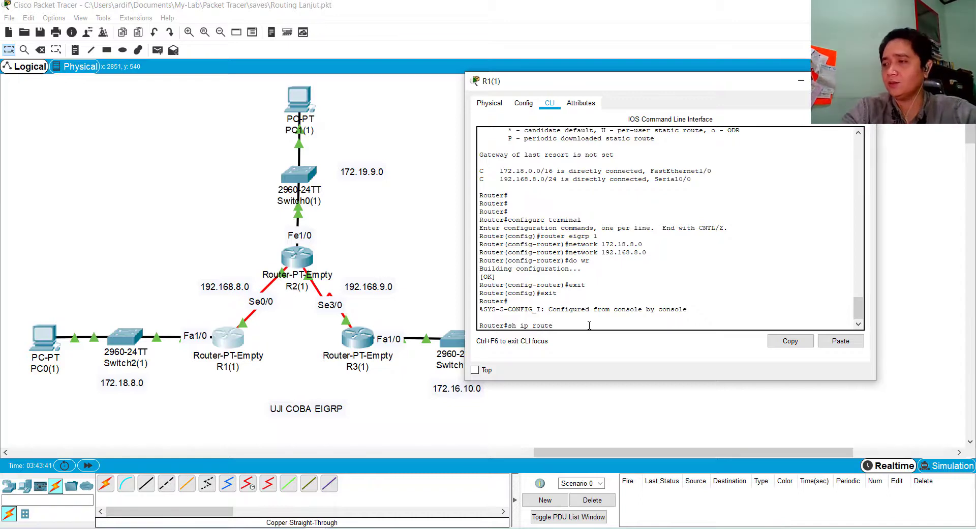
key("Return")
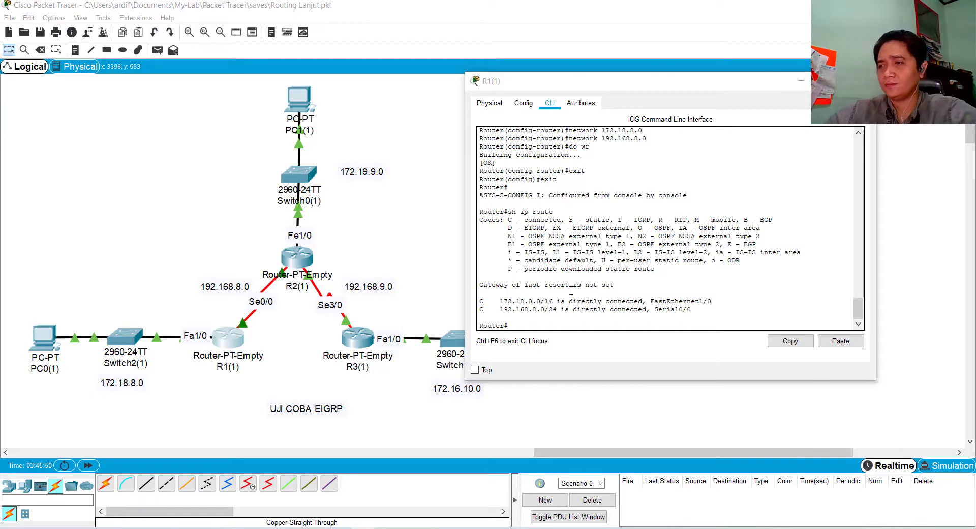
Open the command line of router R2(1) and widen its window beside the topology
left_click(298, 257)
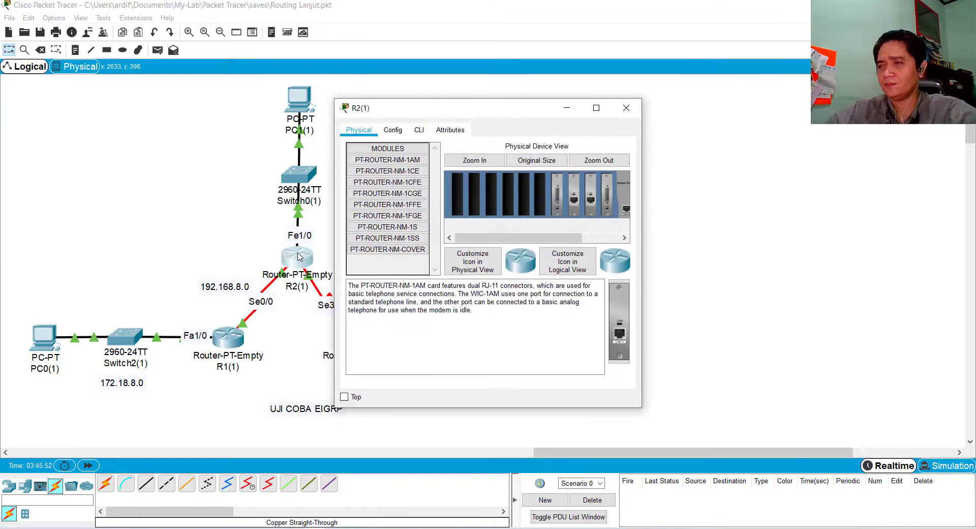
left_click(418, 130)
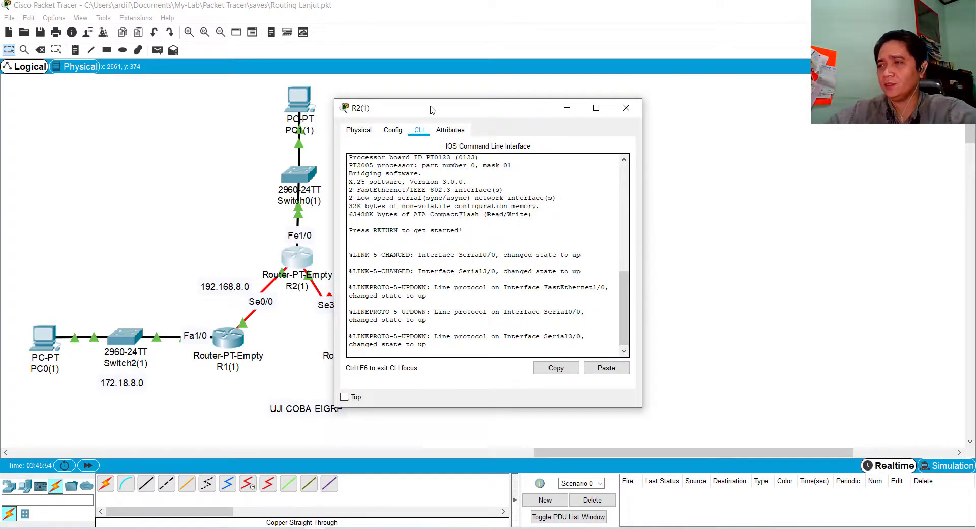
left_click_drag(431, 110, 513, 89)
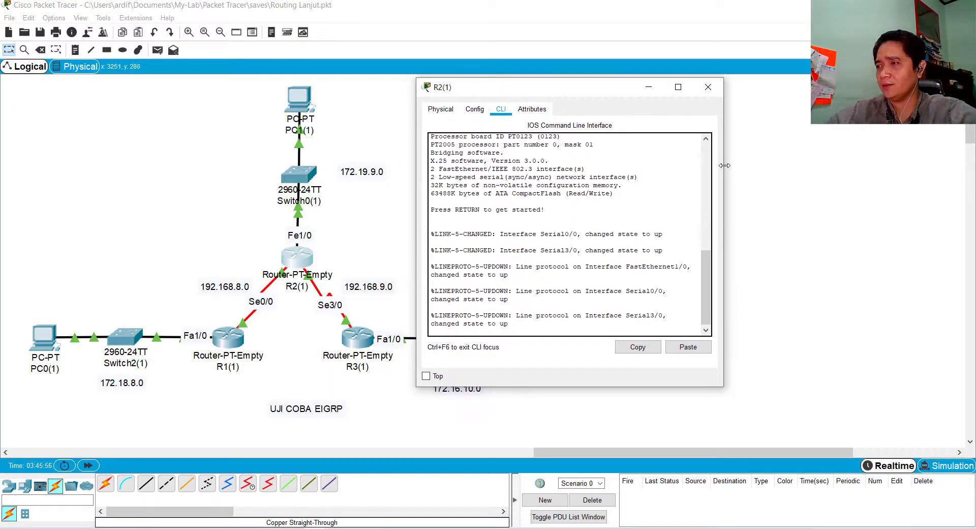
left_click_drag(725, 166, 878, 166)
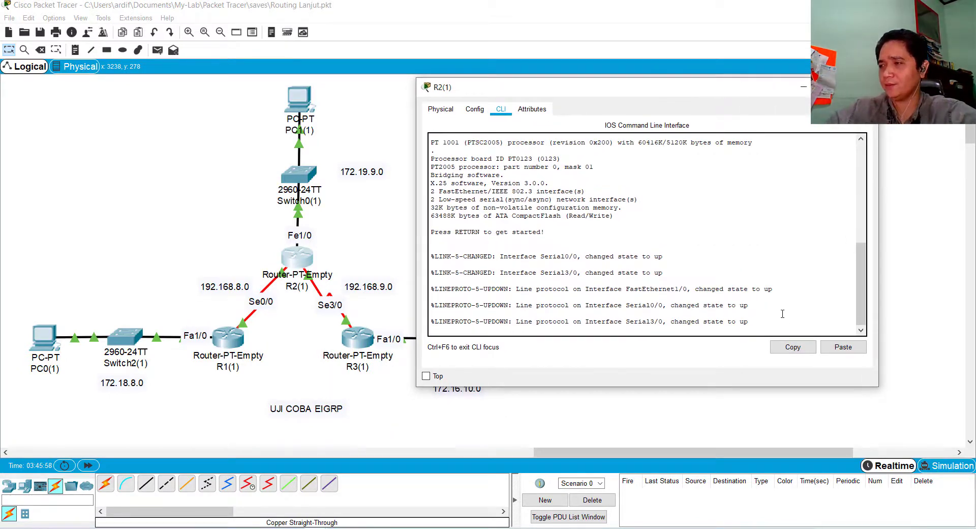
Enter privileged mode on R2(1) with enable, and global configuration mode with configure terminal
key("Return")
key("Return")
key("Return")
key("Return")
type("er>e")
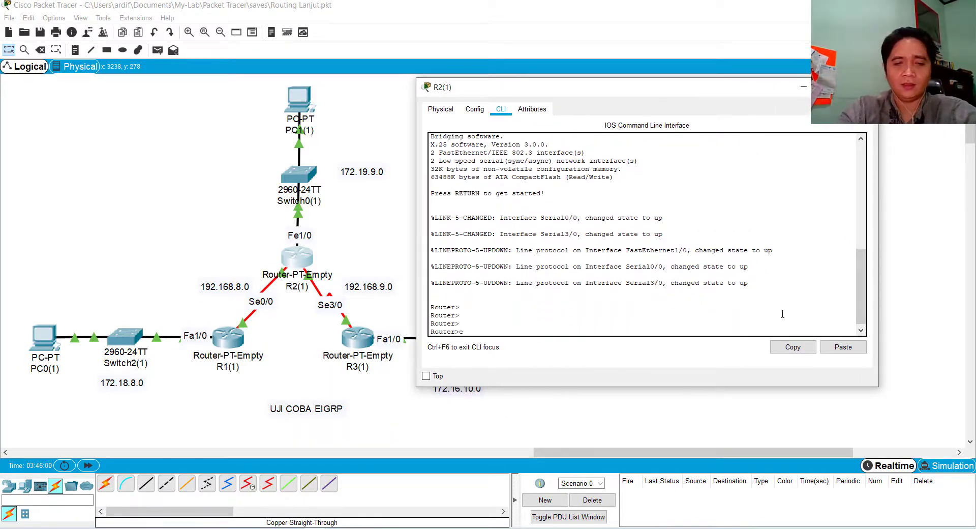
type("nable")
key("Return")
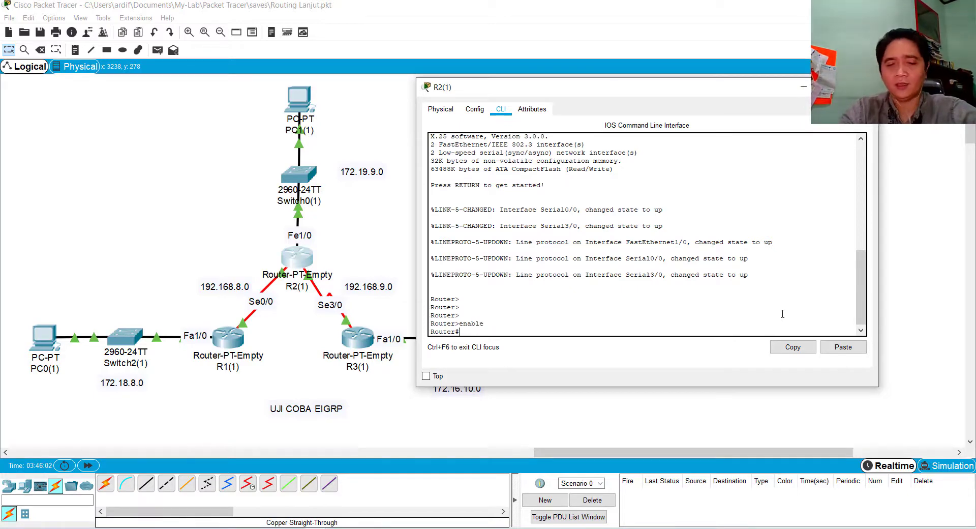
type("configu")
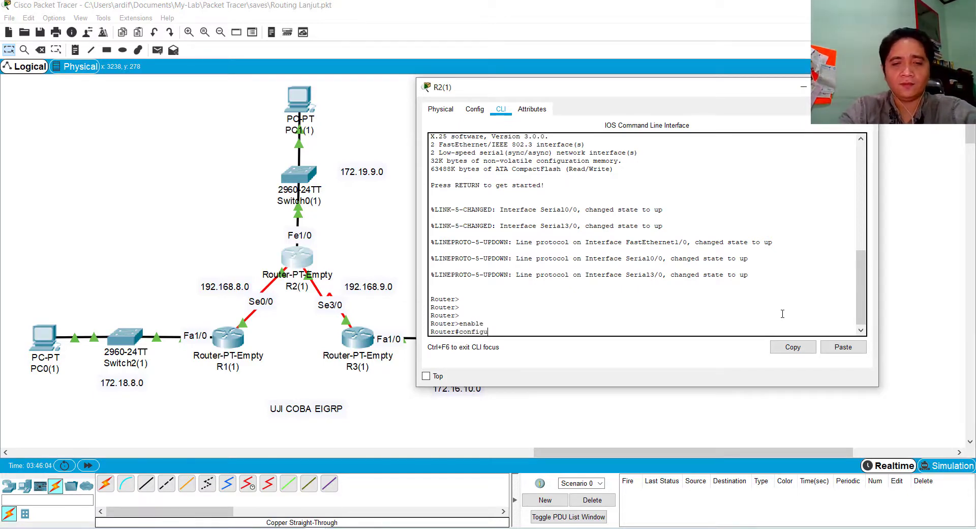
type("re terminal")
key("Return")
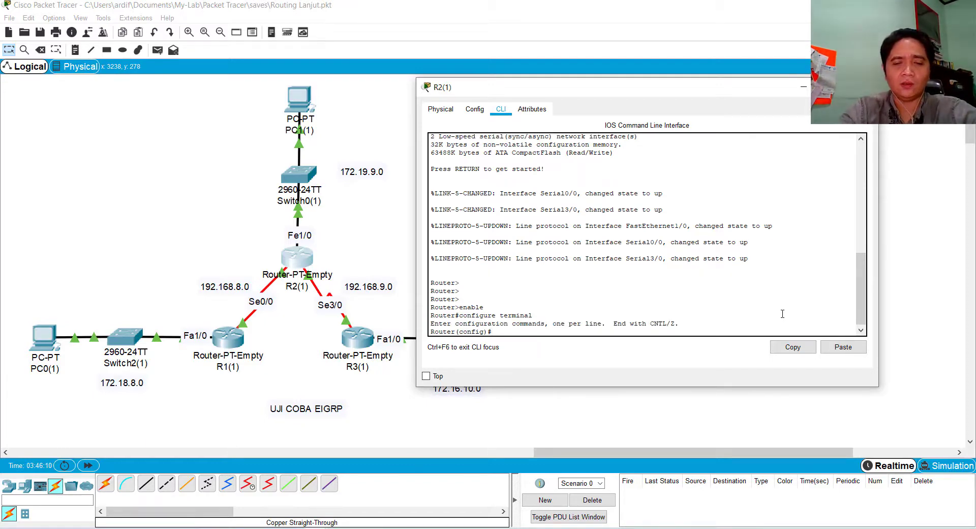
Open EIGRP router configuration on R2(1) for autonomous system 1 with router eigrp 1
type("router")
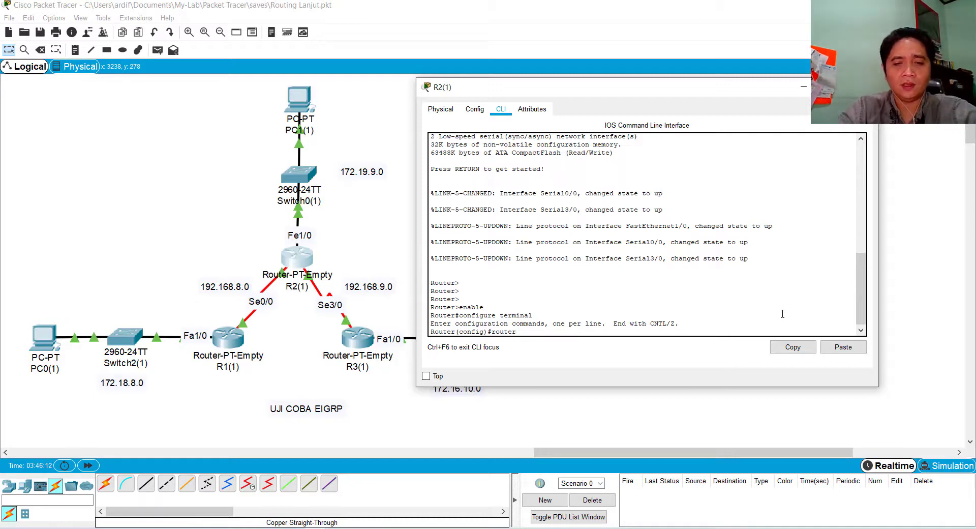
type(" eigr")
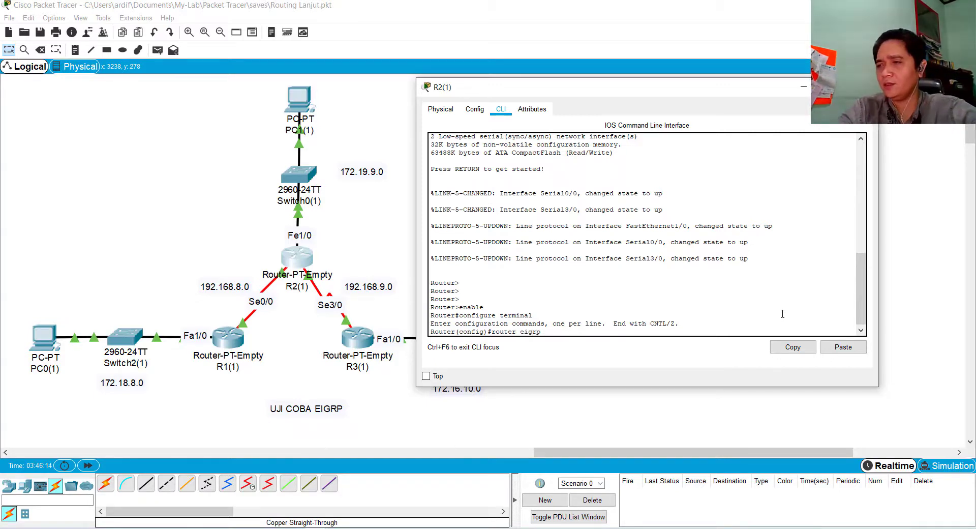
type("p 1")
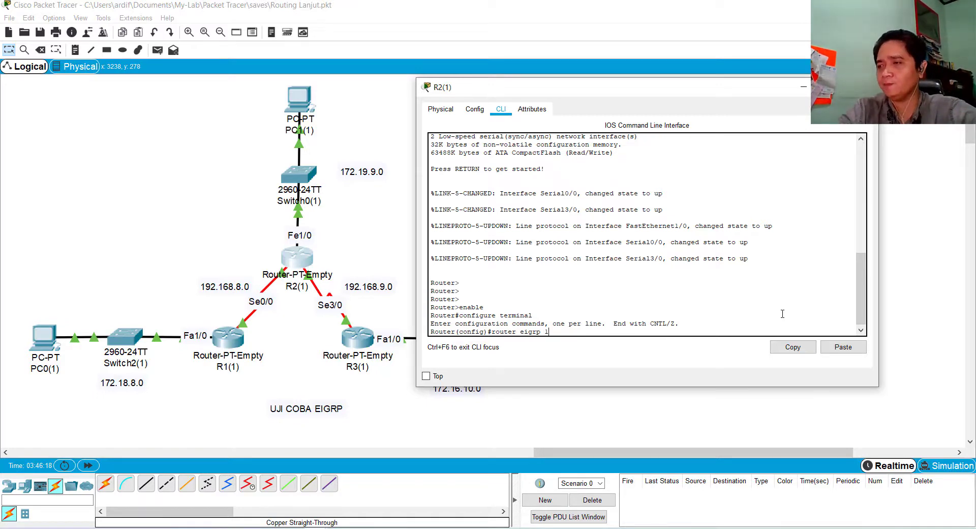
key("Return")
Add the LAN network 172.19.9.0 to R2(1)'s EIGRP 1 process
type("network 1")
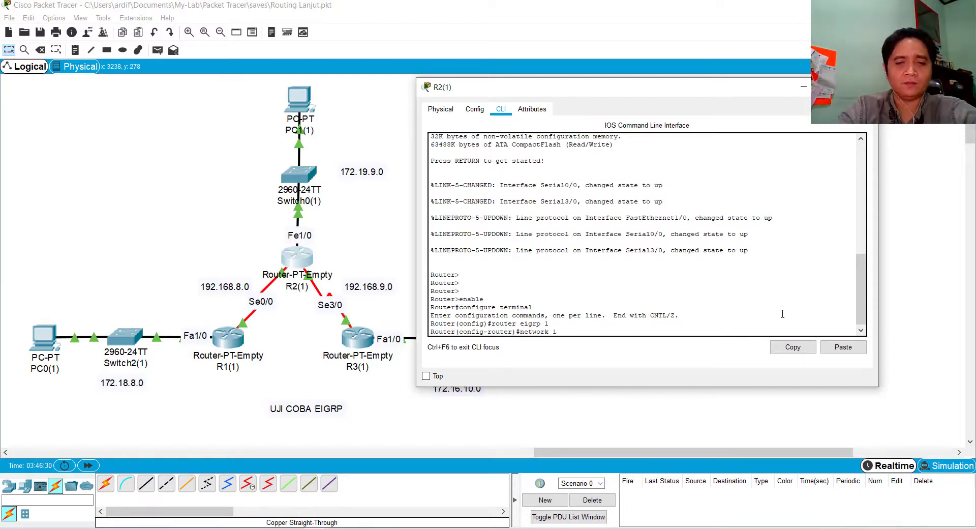
type("72.19")
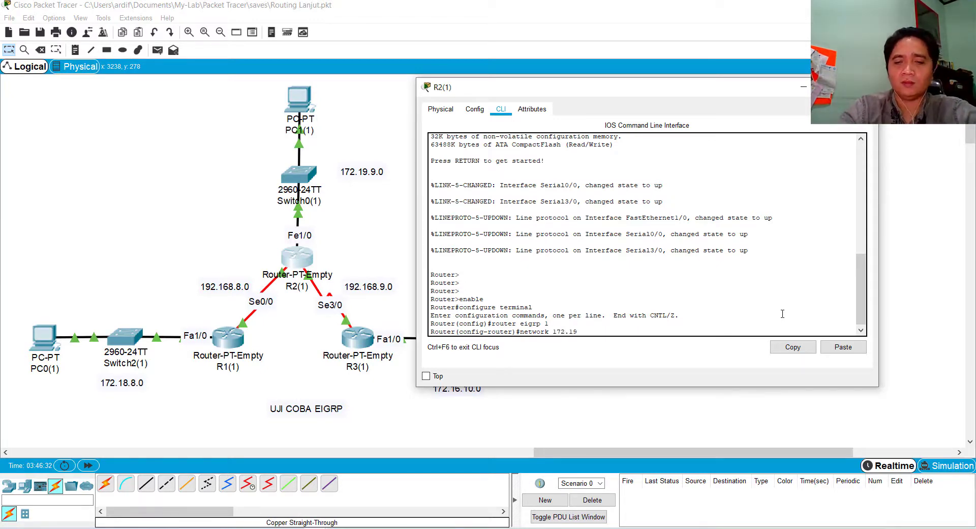
type(".9.0")
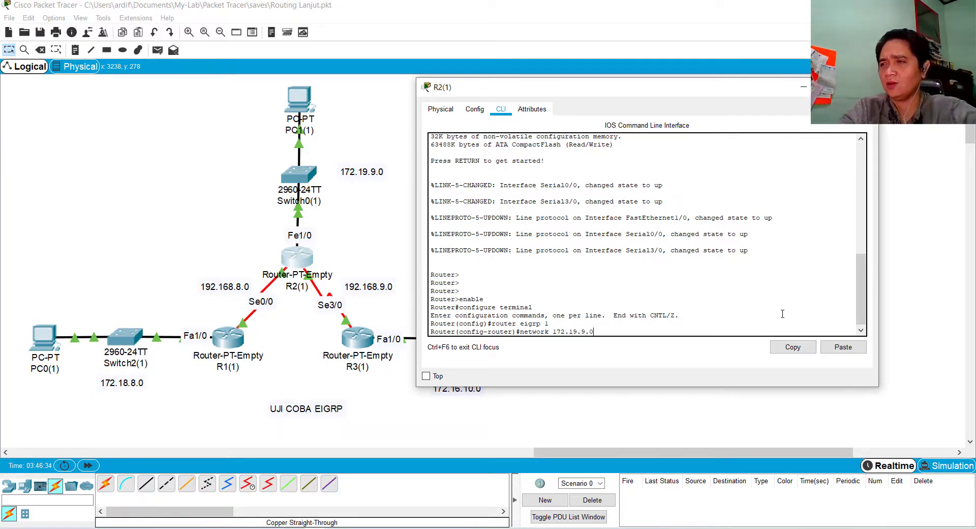
key("Return")
Add the network 192.168.8.0, the serial link to R1(1), to R2(1)'s EIGRP 1 process
key("Up")
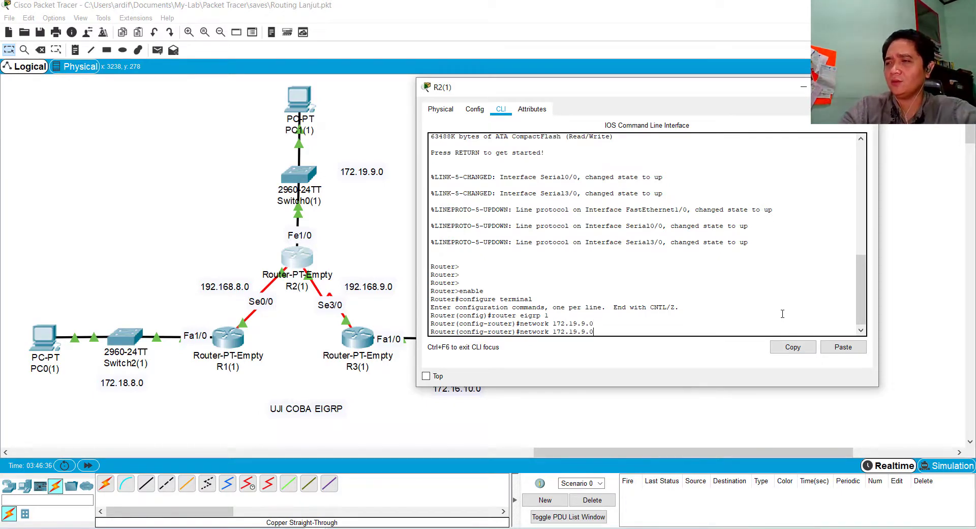
key("BackSpace")
key("BackSpace")
key("BackSpace")
key("BackSpace")
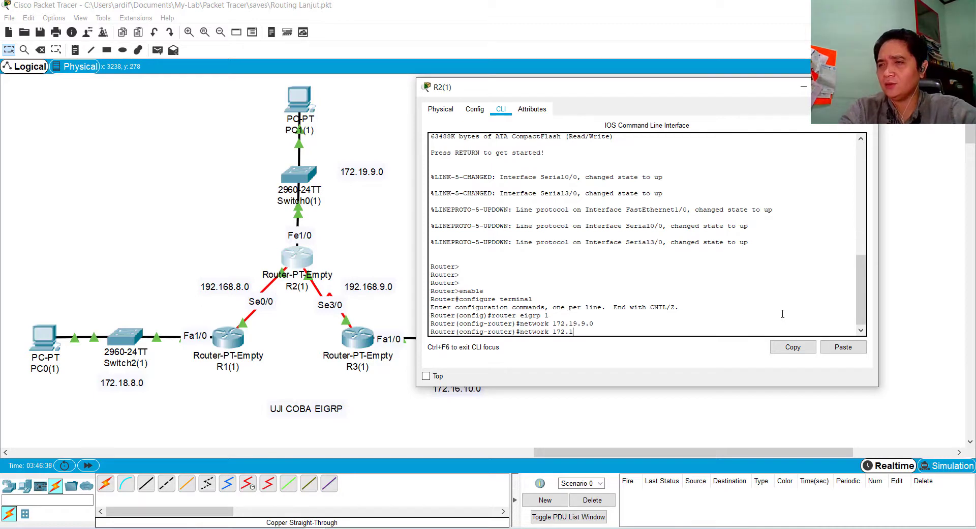
key("BackSpace")
key("BackSpace")
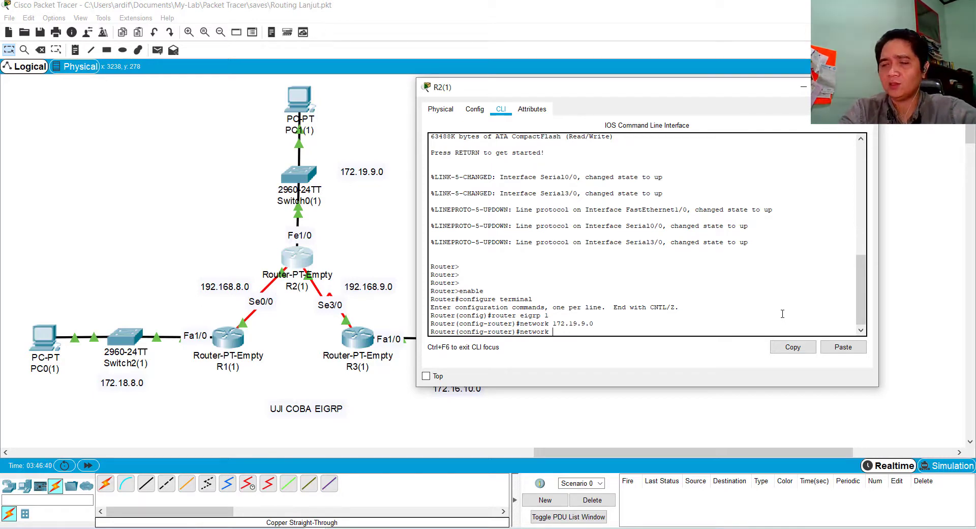
type("92.168")
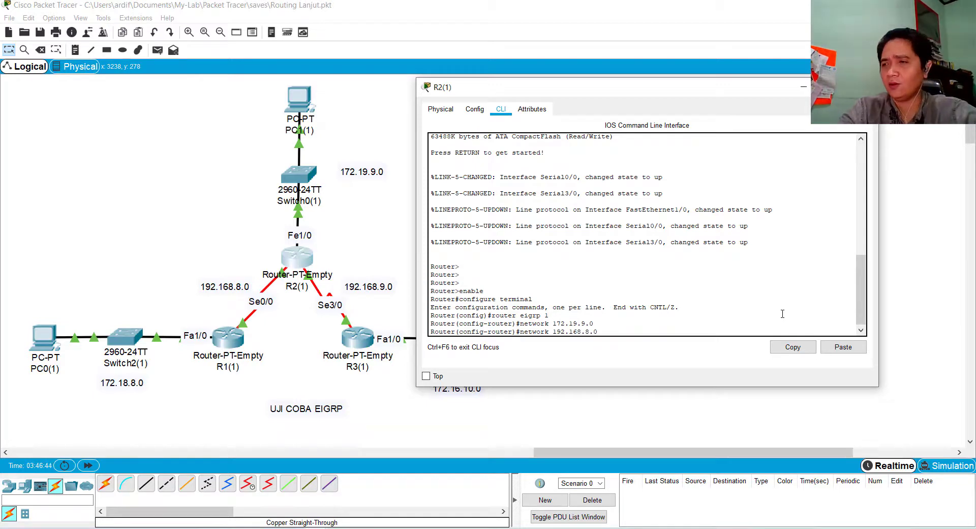
type(".8.0")
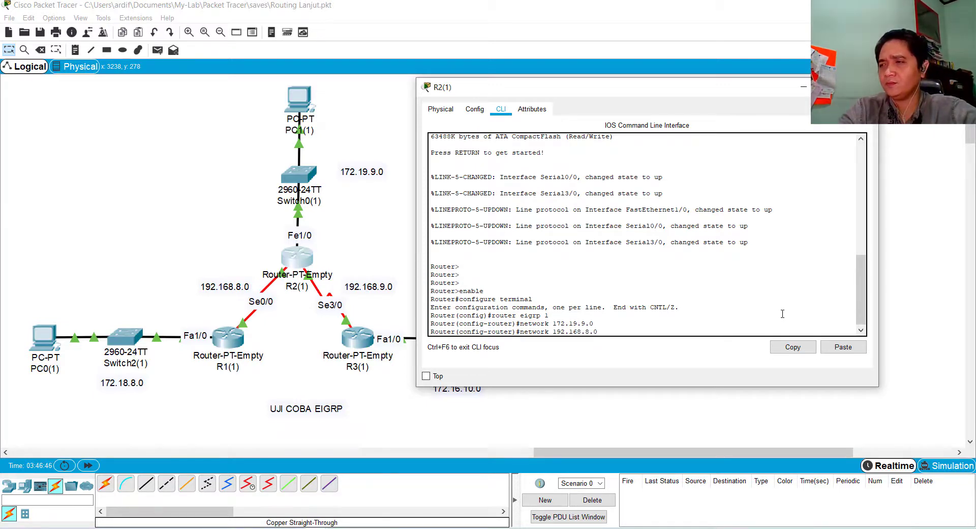
key("Return")
key("Return")
Add the network 192.168.9.0, the serial link to R3(1), to R2(1)'s EIGRP 1 process
key("Up")
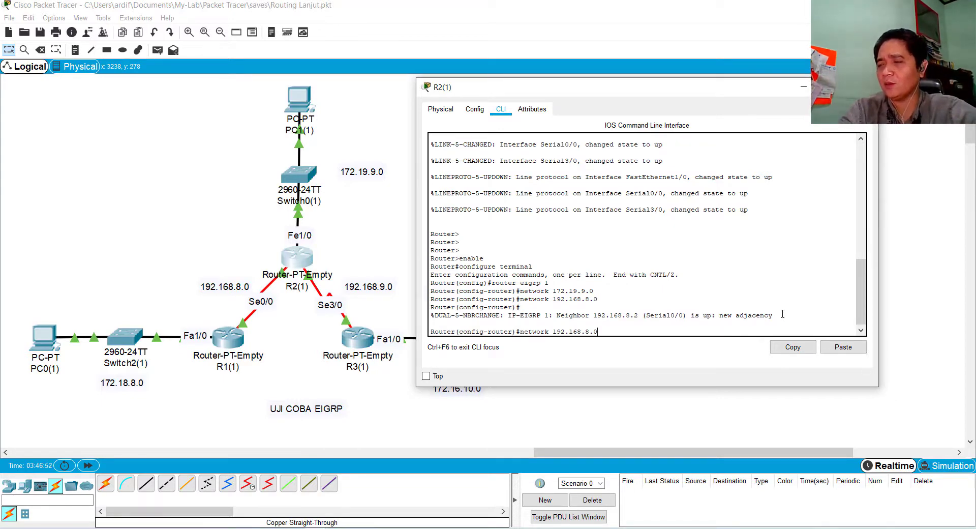
type("9")
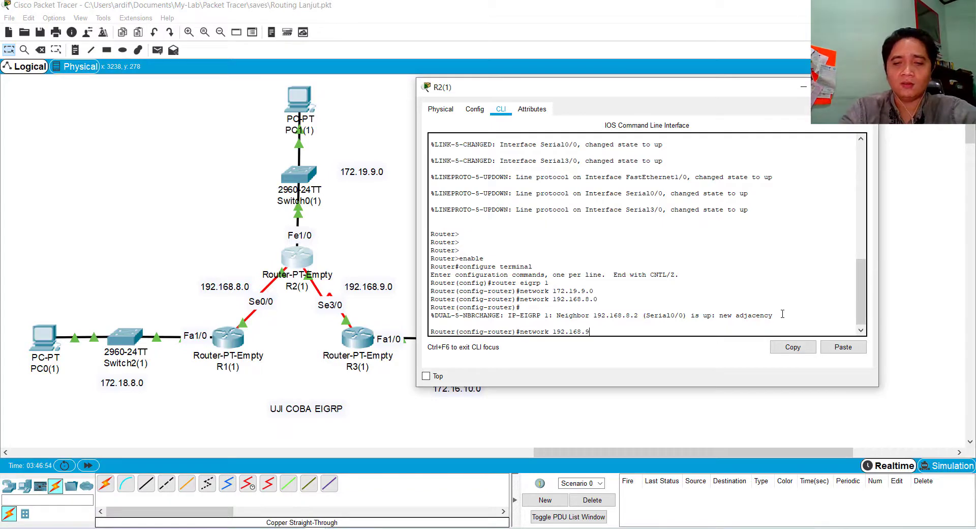
type(".0")
key("Return")
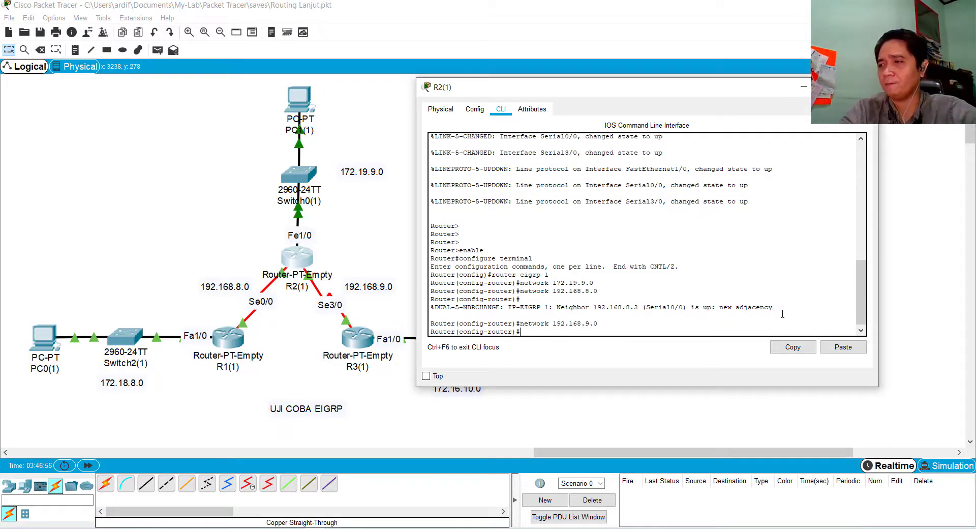
key("Return")
Save R2(1)'s running configuration from router configuration mode with do wr
type("d")
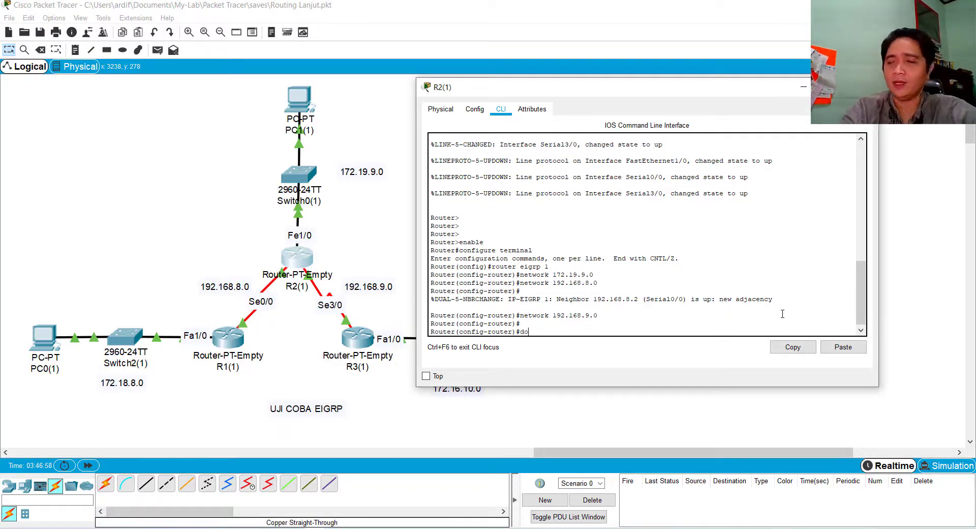
type("o")
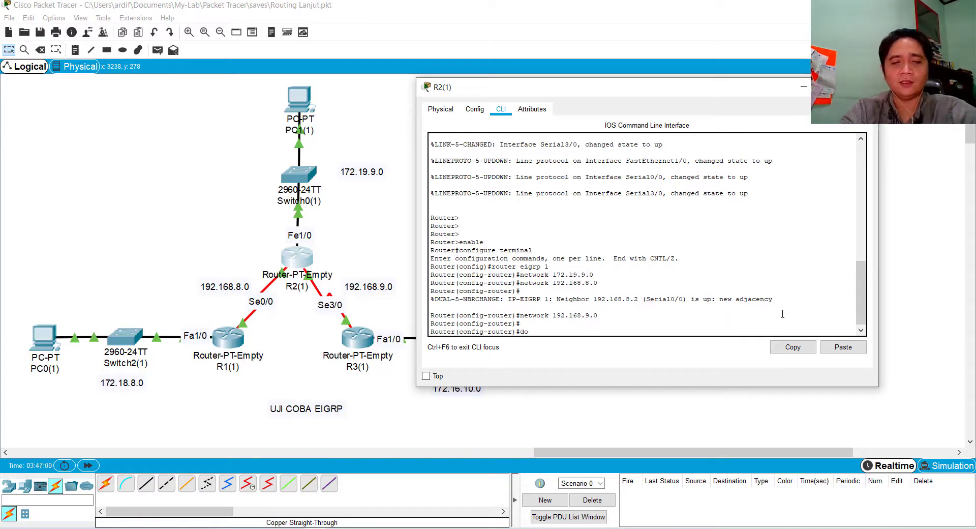
type(" wr")
key("Return")
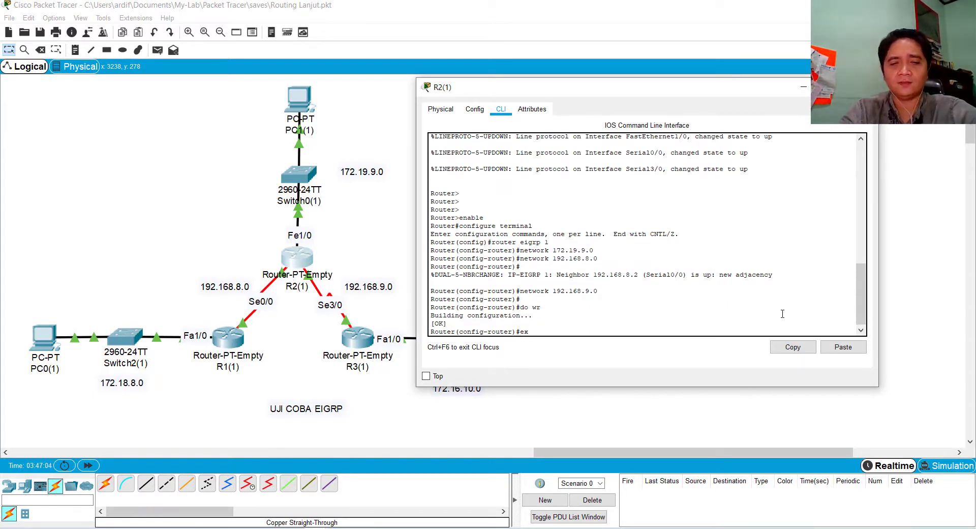
Leave EIGRP and global configuration on R2(1) with exit, returning to privileged mode
type("exit")
key("Return")
key("Return")
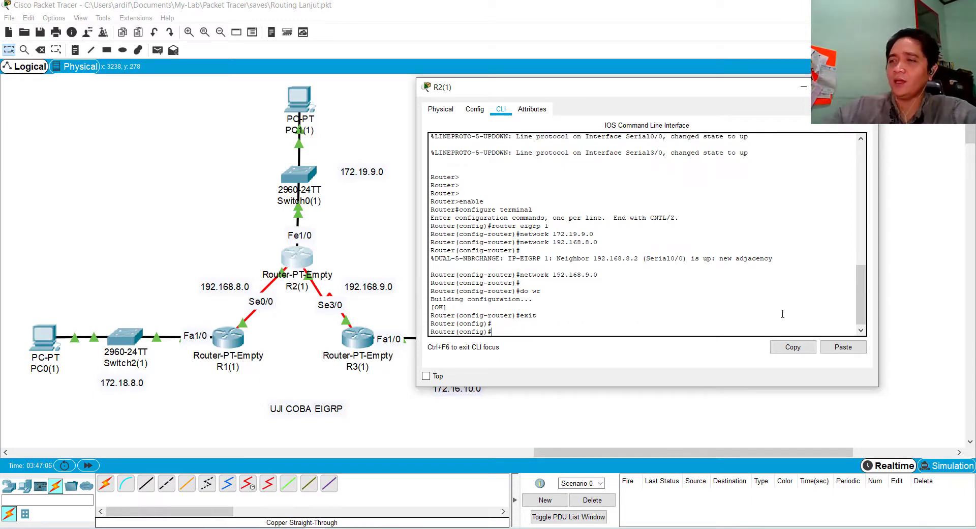
type("exit")
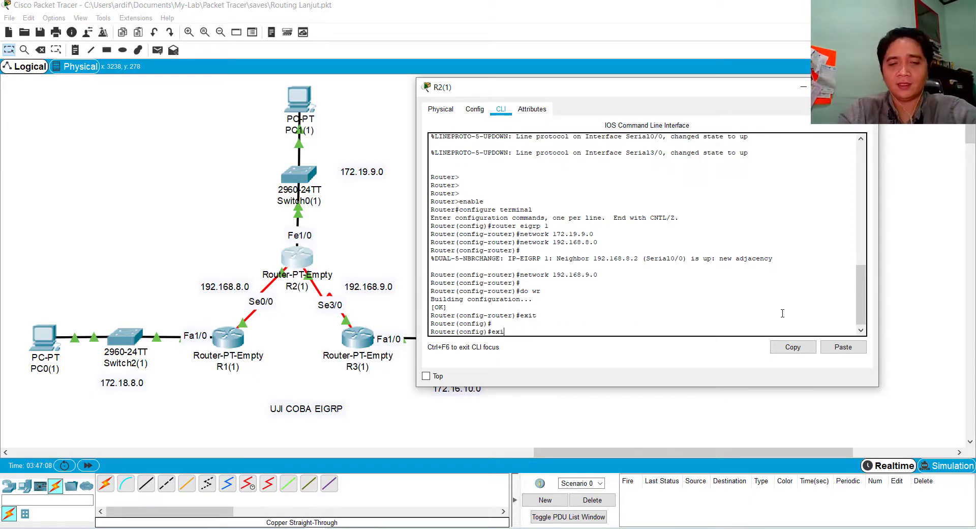
key("Return")
Display R2(1)'s routing table with sh ip route, compare the D entry with the EIGRP code in the legend, and close the router's window
type("s")
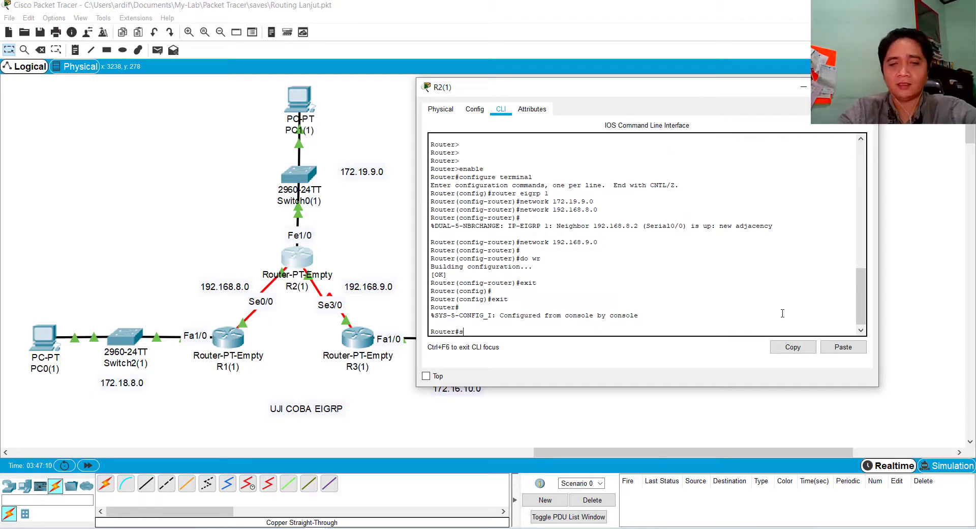
type("h ip route")
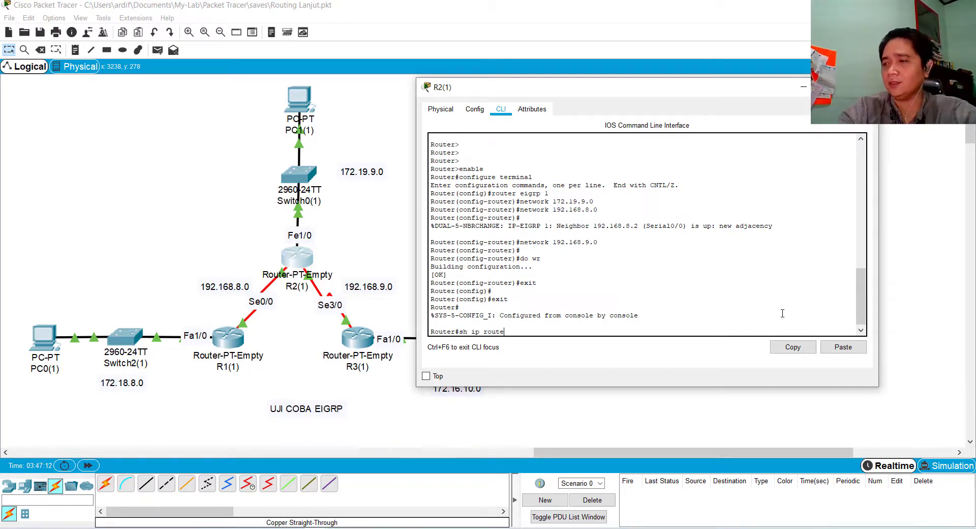
key("Return")
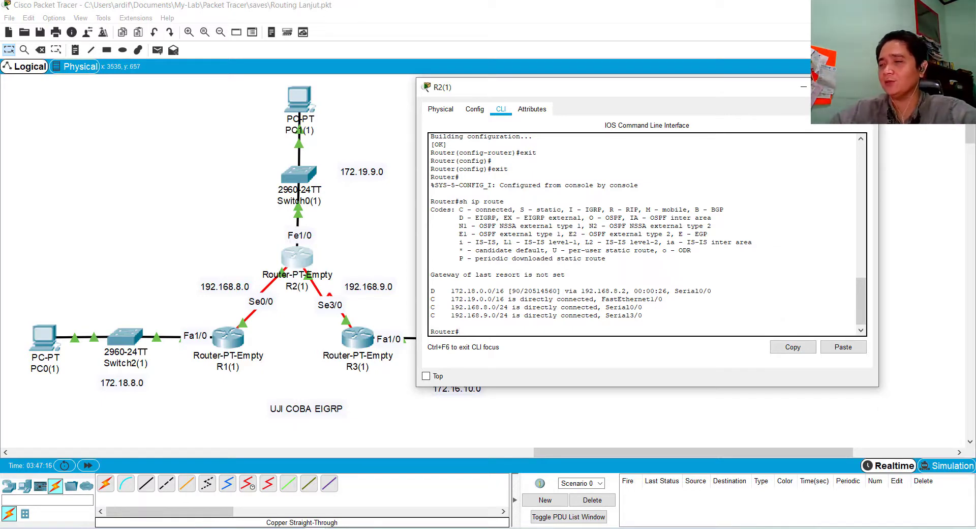
triple_click(432, 292)
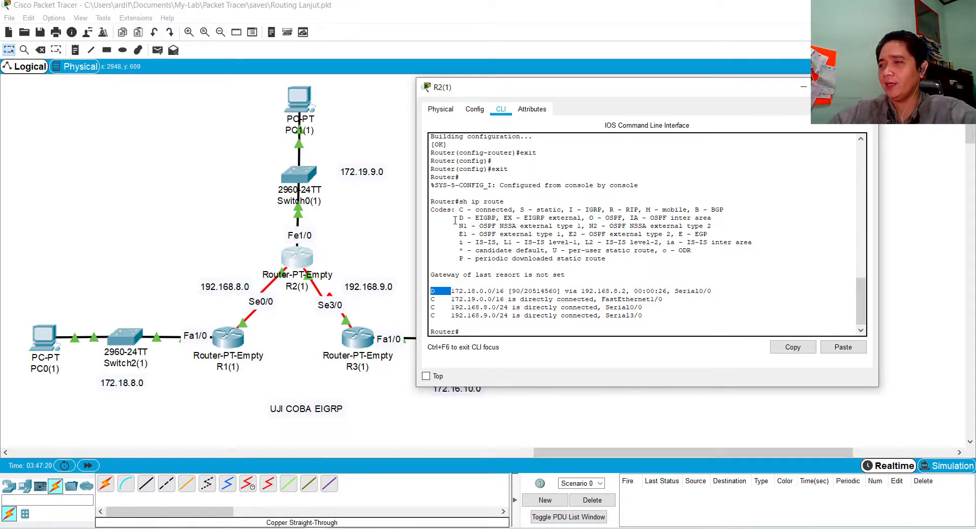
left_click_drag(456, 218, 479, 218)
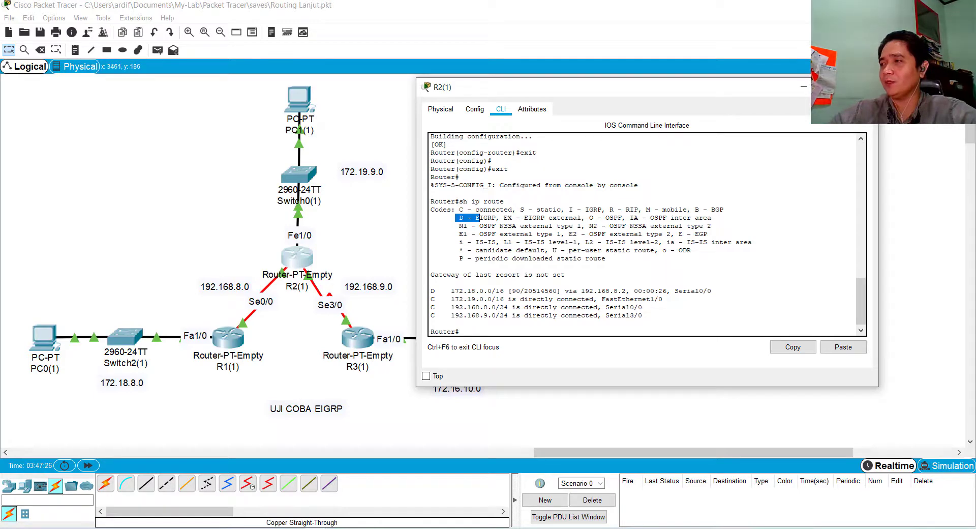
left_click(863, 87)
Open the command line of router R3(1), and resize and move its window clear of the topology
left_click(356, 336)
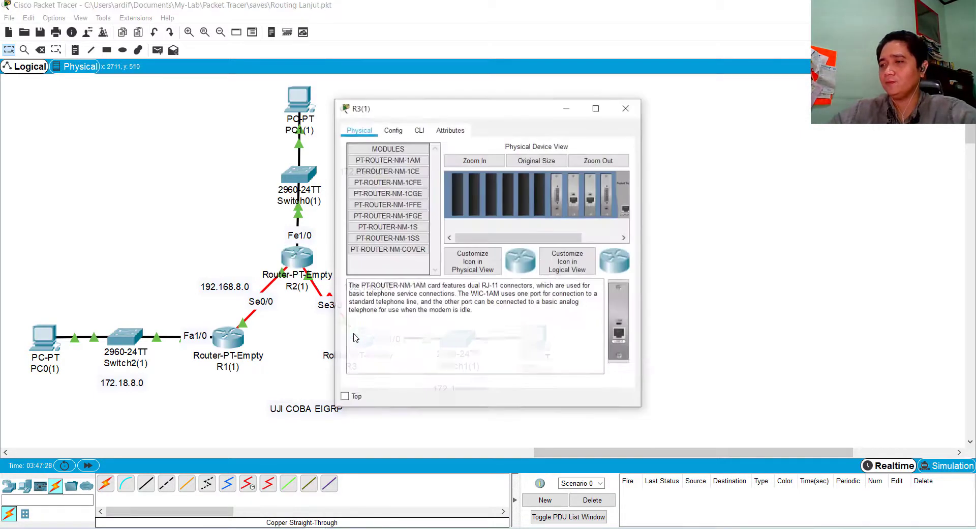
left_click(419, 130)
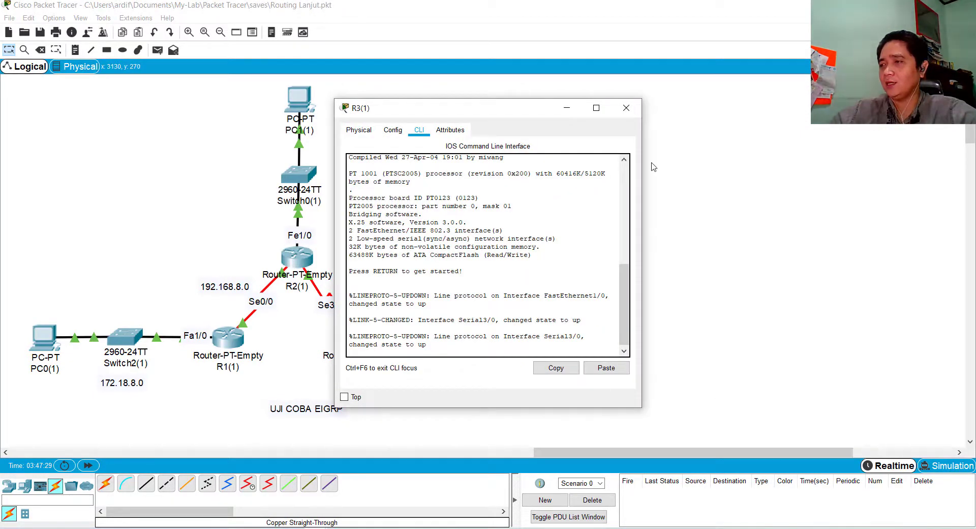
left_click_drag(643, 167, 769, 168)
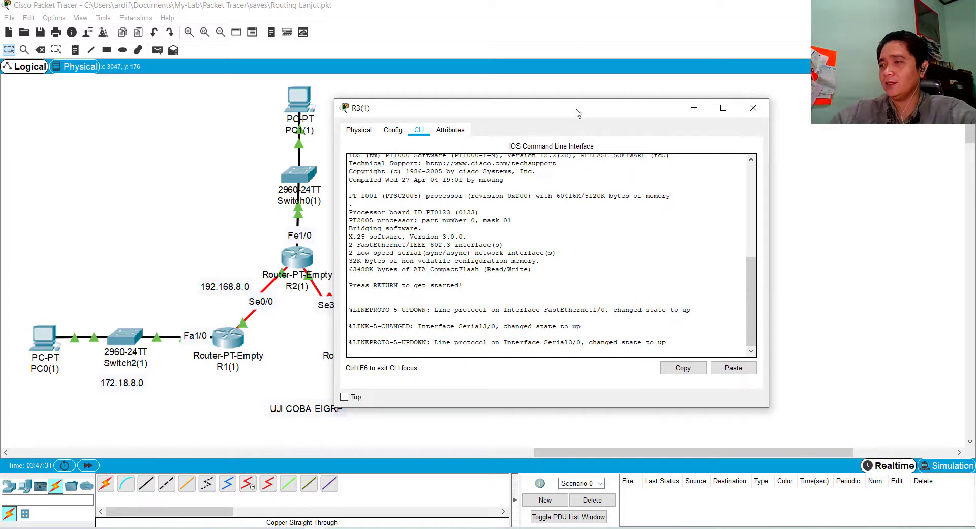
left_click_drag(578, 113, 594, 89)
left_click_drag(574, 385, 609, 277)
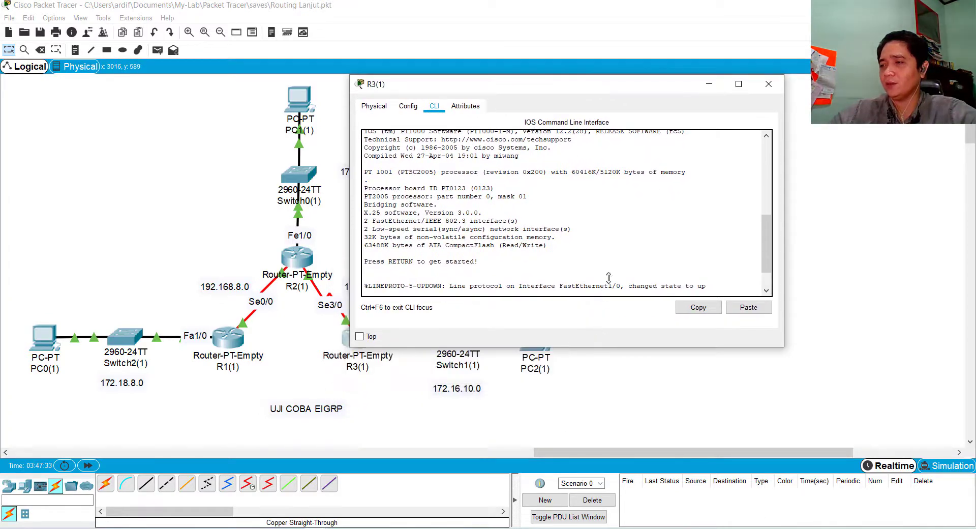
left_click_drag(609, 85, 729, 41)
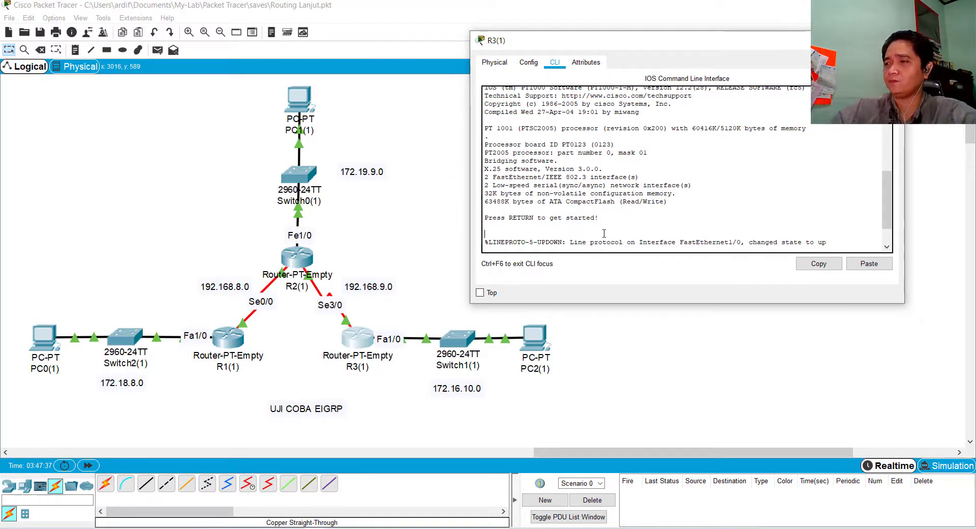
Enter privileged mode on R3(1) with enable, and global configuration mode with conf term
key("Return")
key("Return")
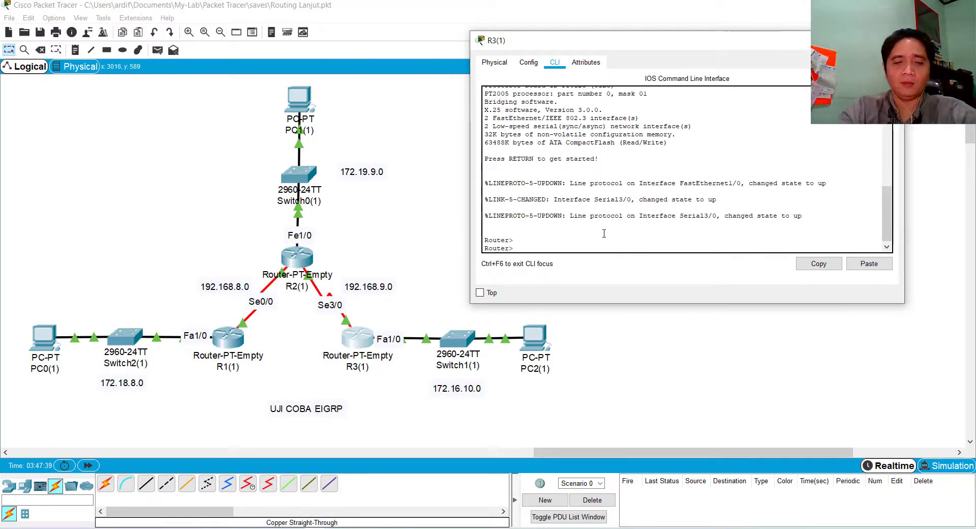
type("enab")
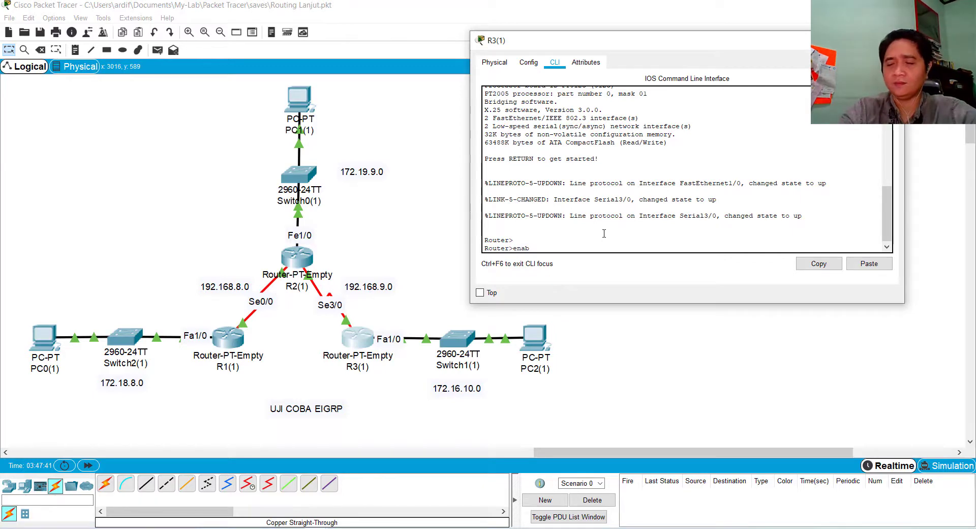
type("le")
key("Return")
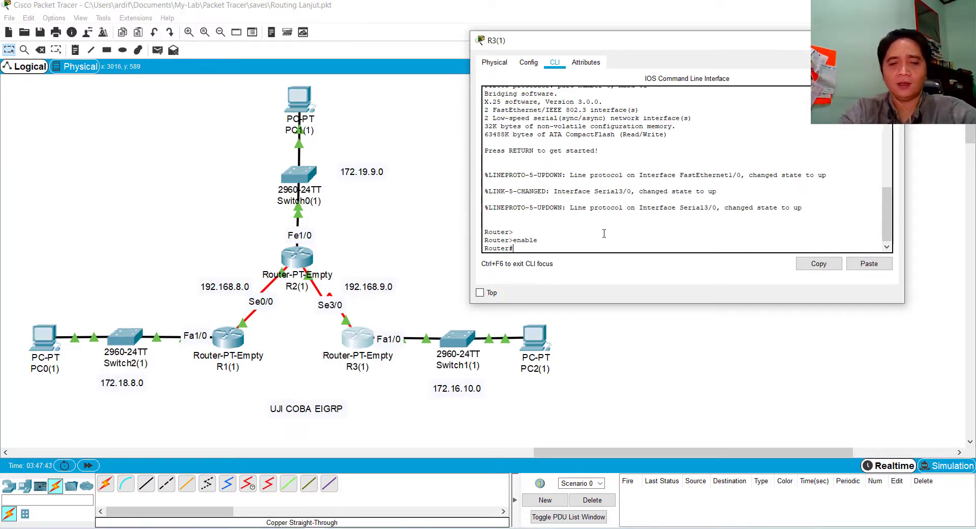
type("conf term")
key("Return")
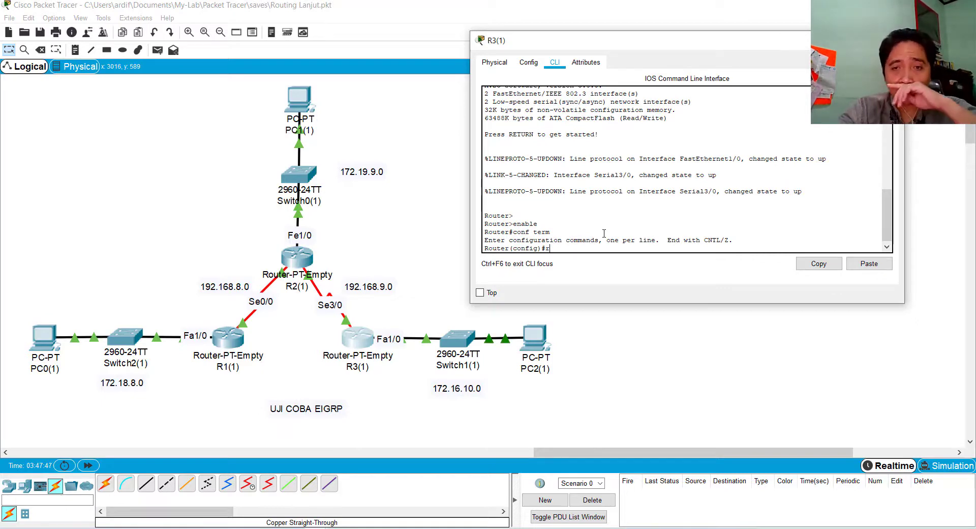
Open EIGRP router configuration on R3(1) for autonomous system 1 with router eigrp 1
type("rou")
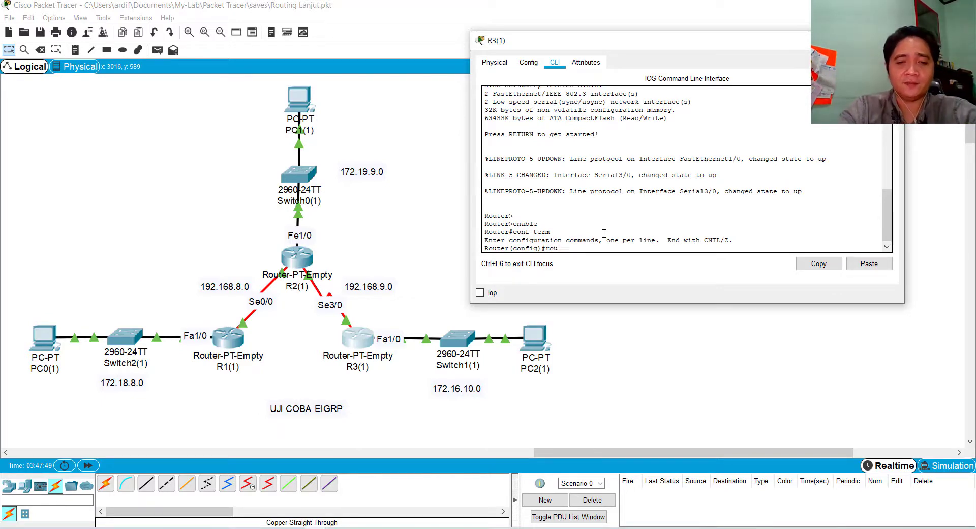
type("ter ")
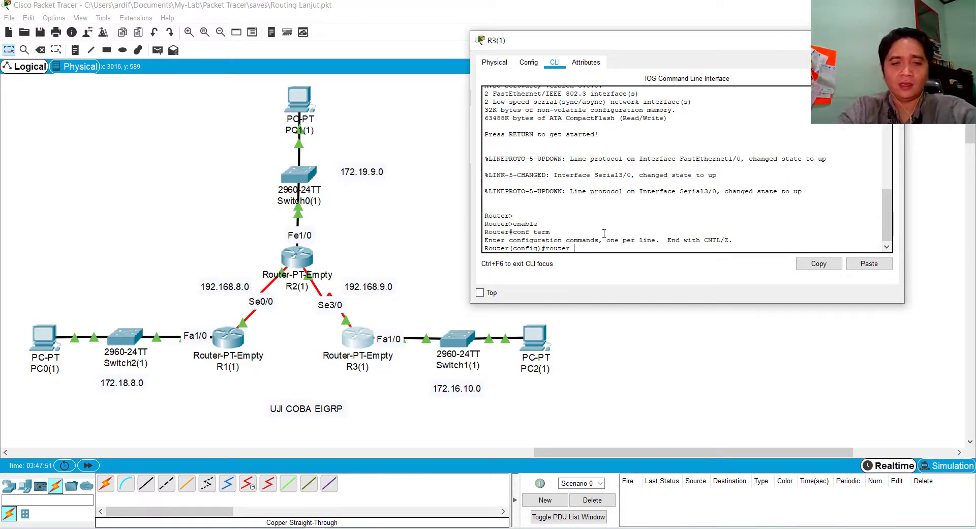
type("eigrp")
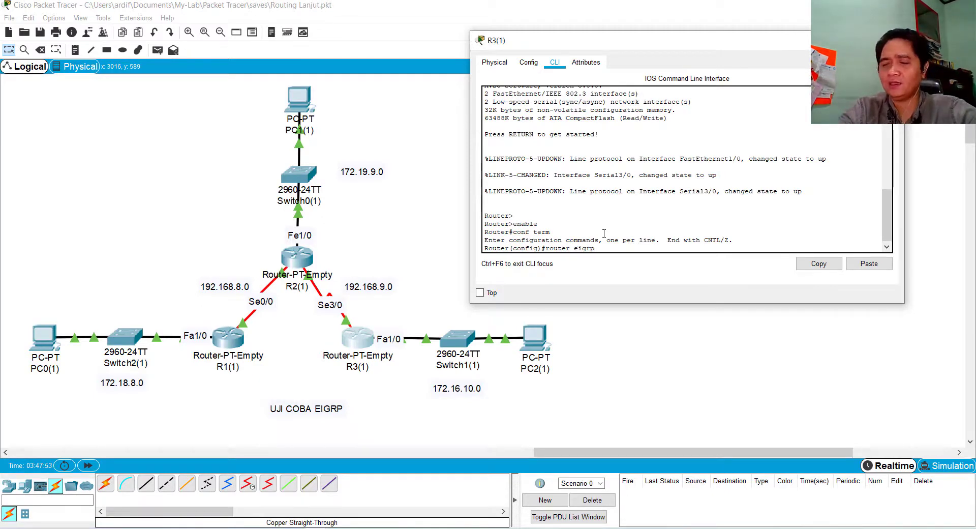
type(" 1")
key("Return")
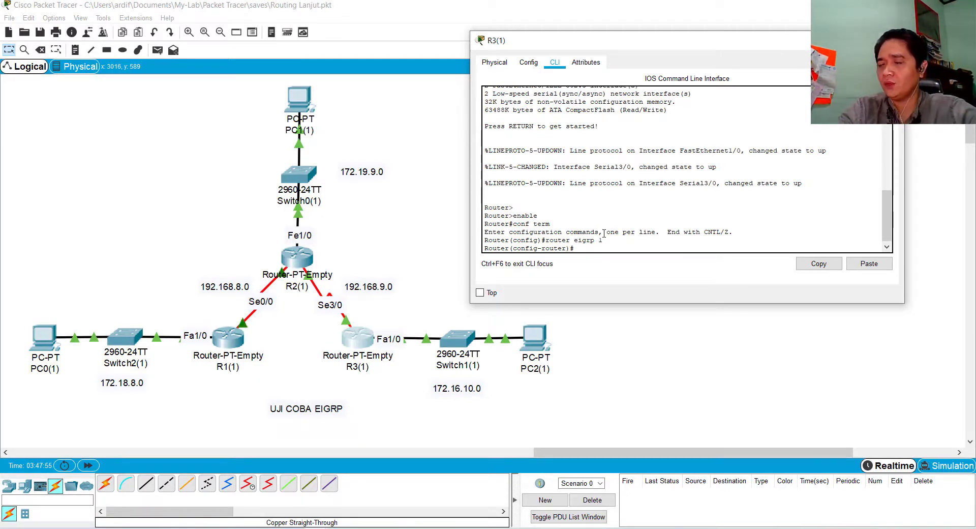
Add the LAN network 172.16.10.0 to R3(1)'s EIGRP 1 process
type("network ")
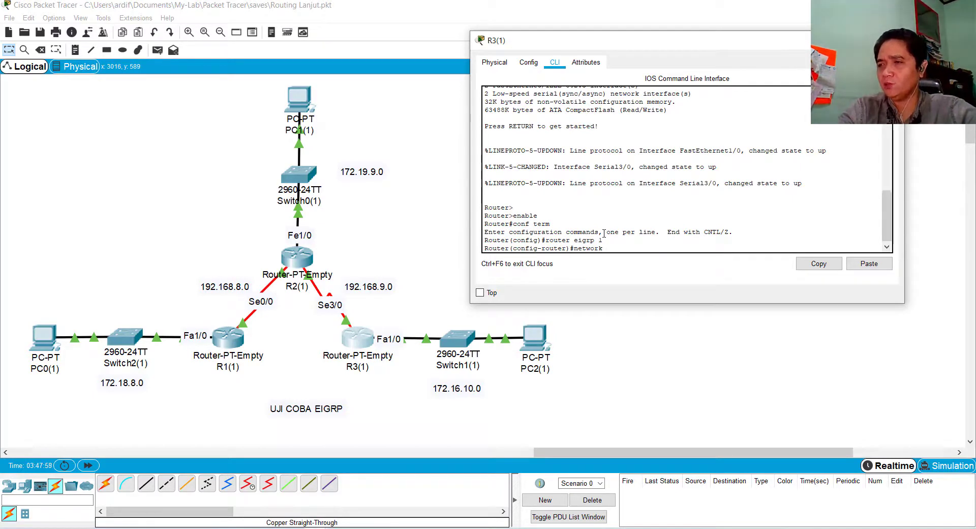
type("172.16.10")
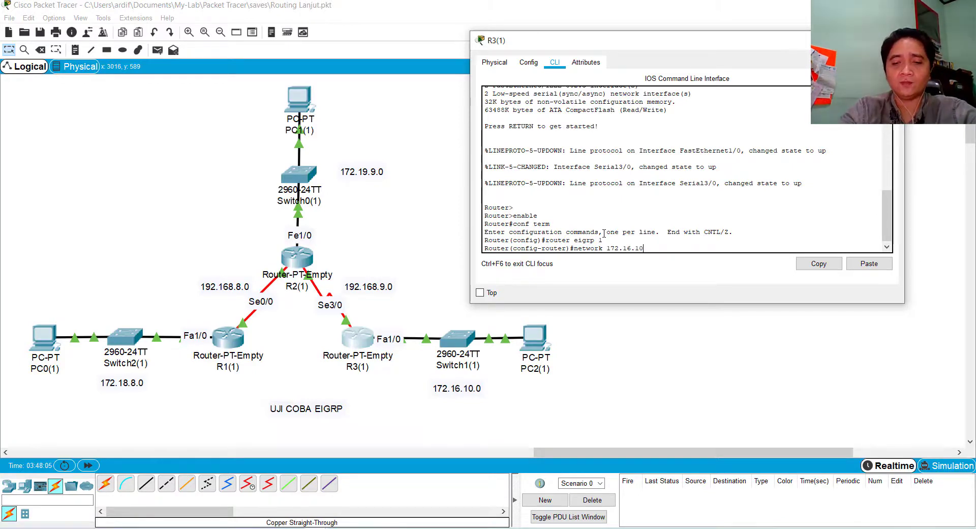
type(".0")
key("Return")
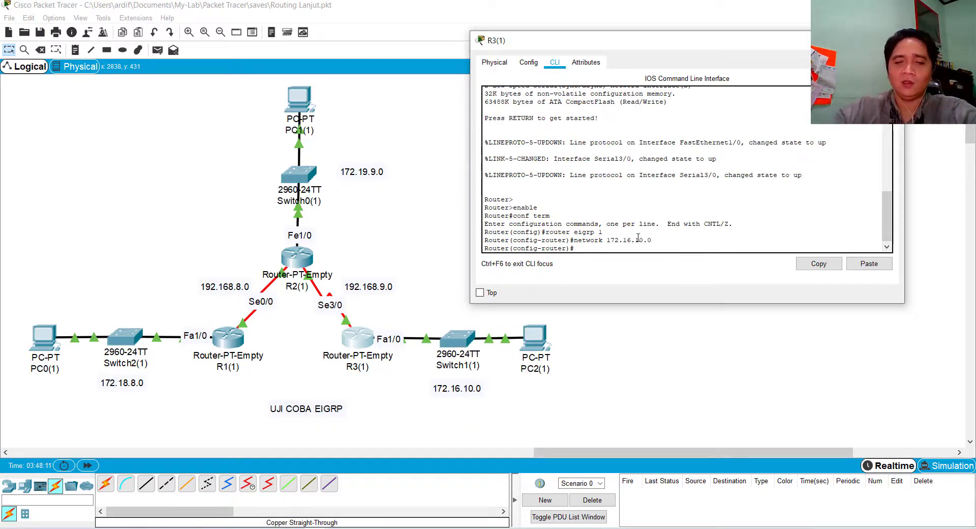
Add the network 192.168.9.0, the serial link to R2(1), to R3(1)'s EIGRP 1 process
type("netwo")
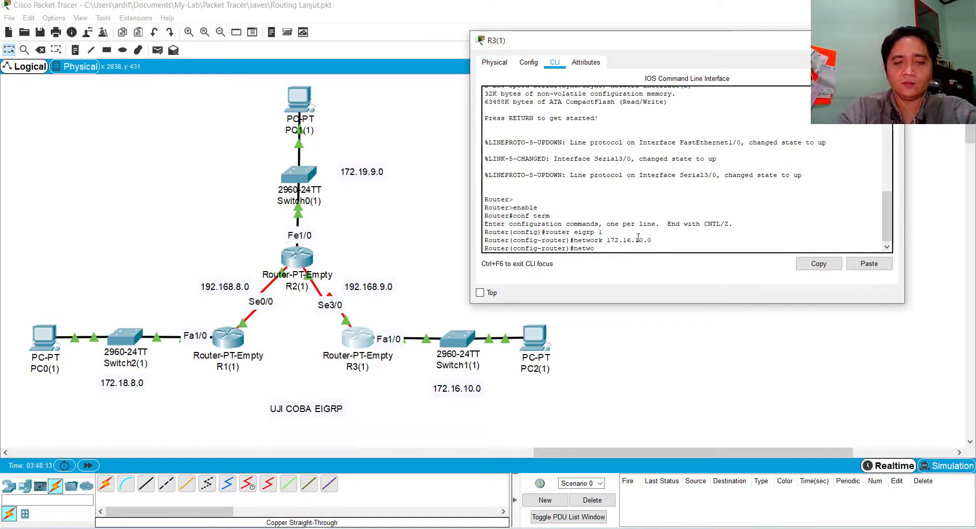
type("rk 192")
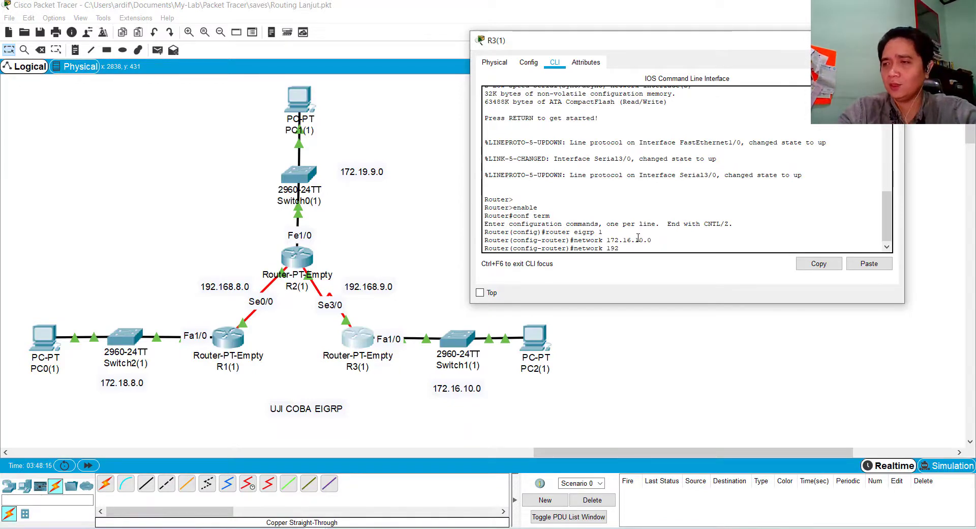
type(".")
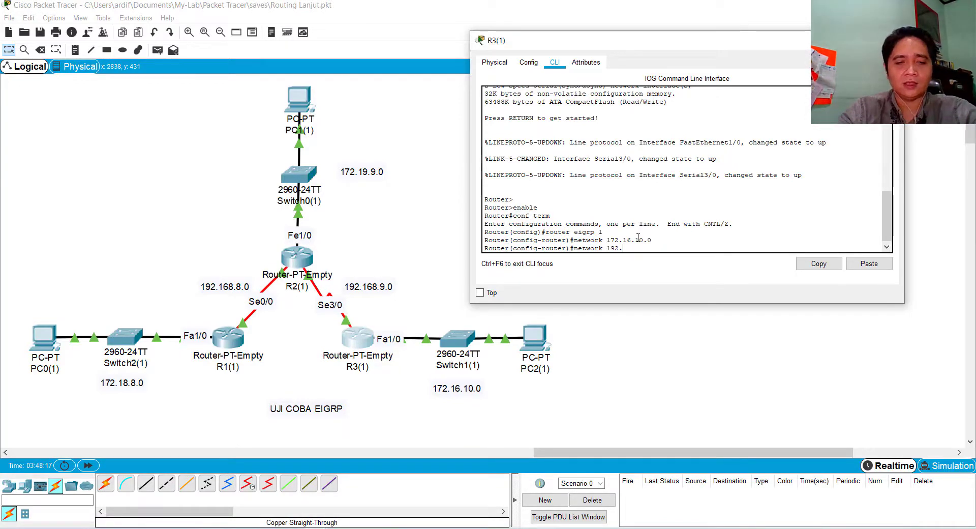
type("168")
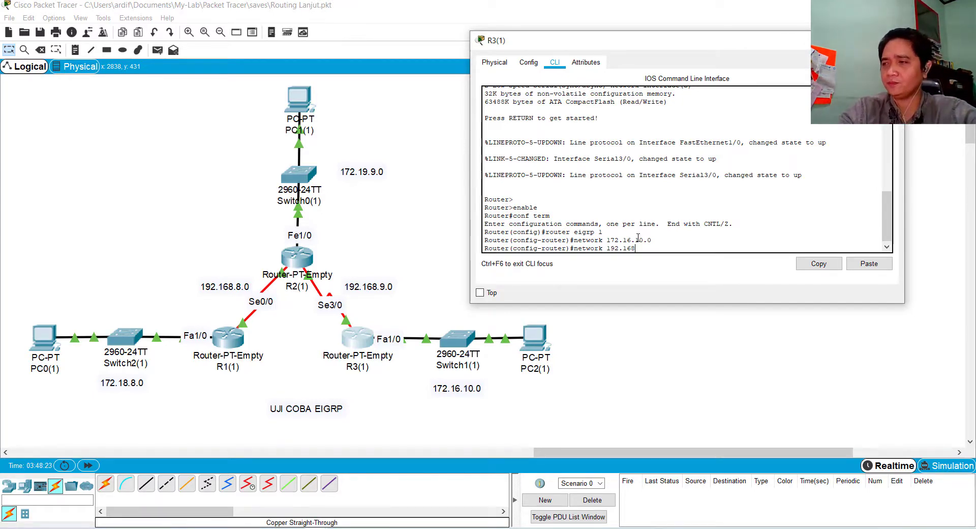
type(".9")
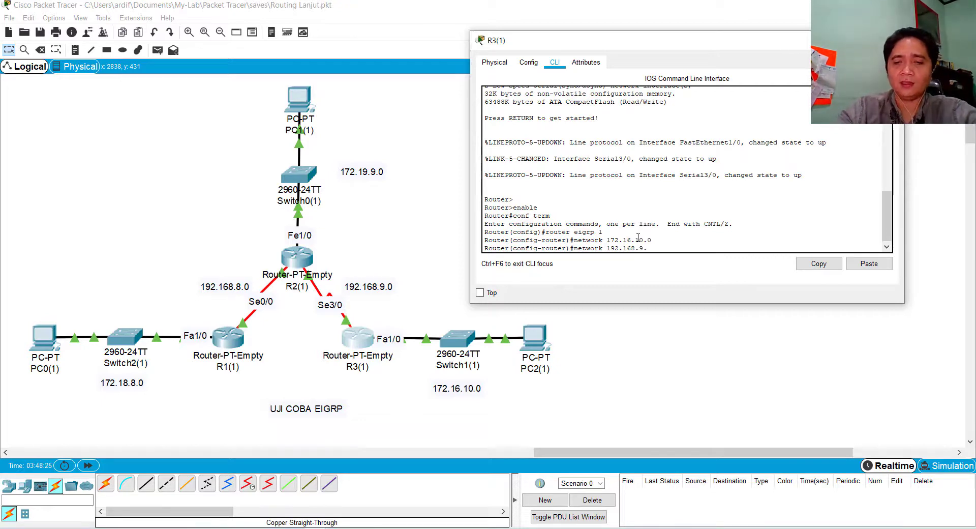
type(".0")
key("Return")
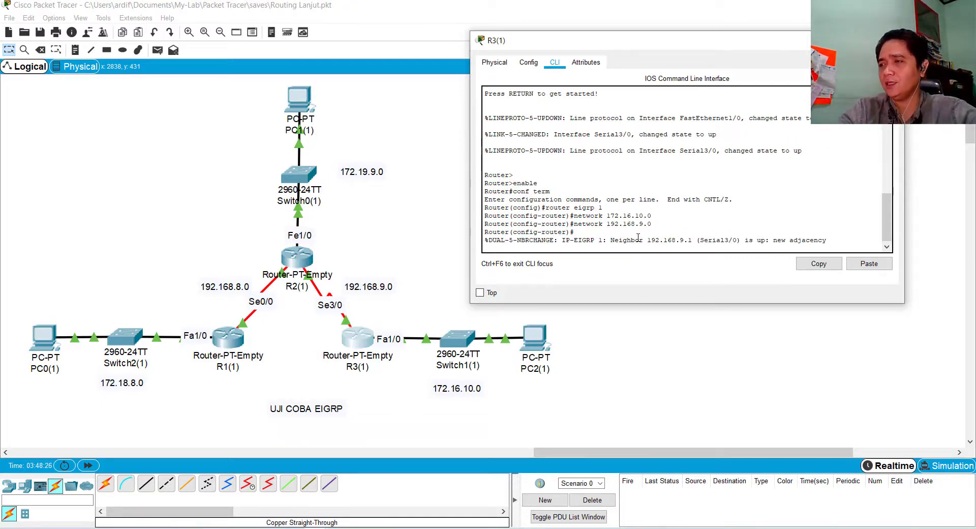
Save R3(1)'s running configuration from router configuration mode with do wr
key("Return")
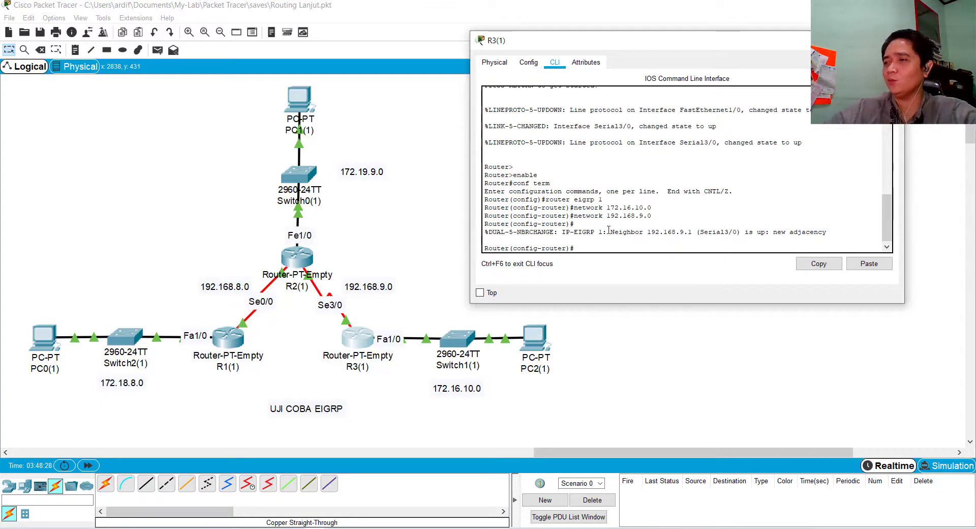
type("d")
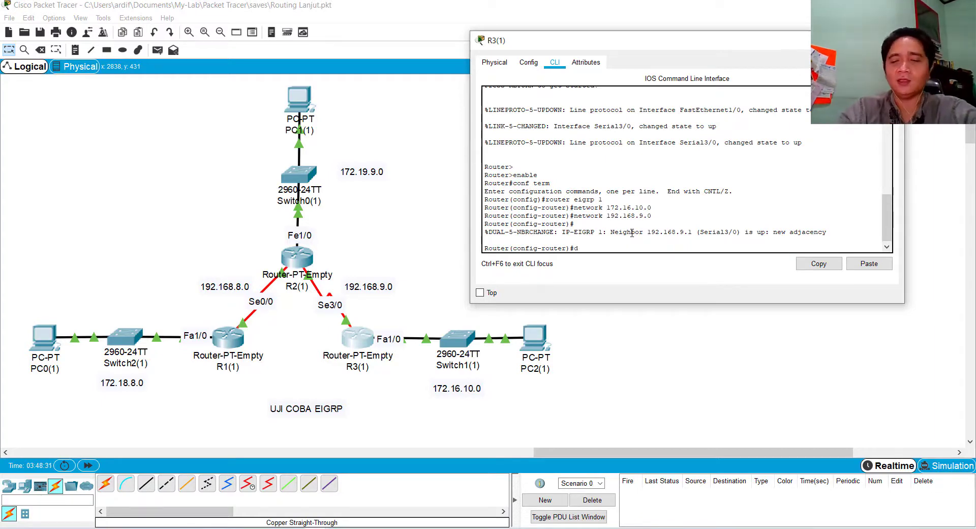
type("o")
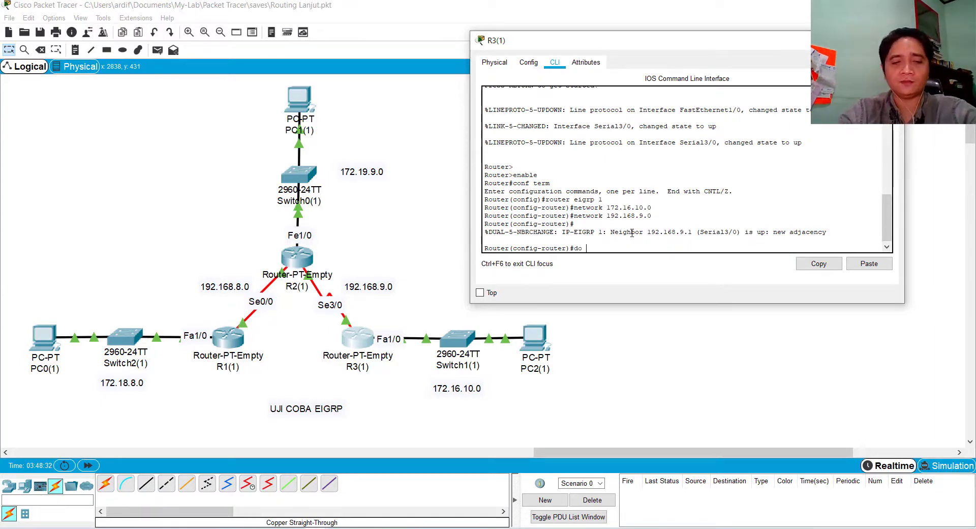
type(" wr")
key("Return")
Exit EIGRP router configuration and global configuration on R3(1), returning to privileged mode
key("Return")
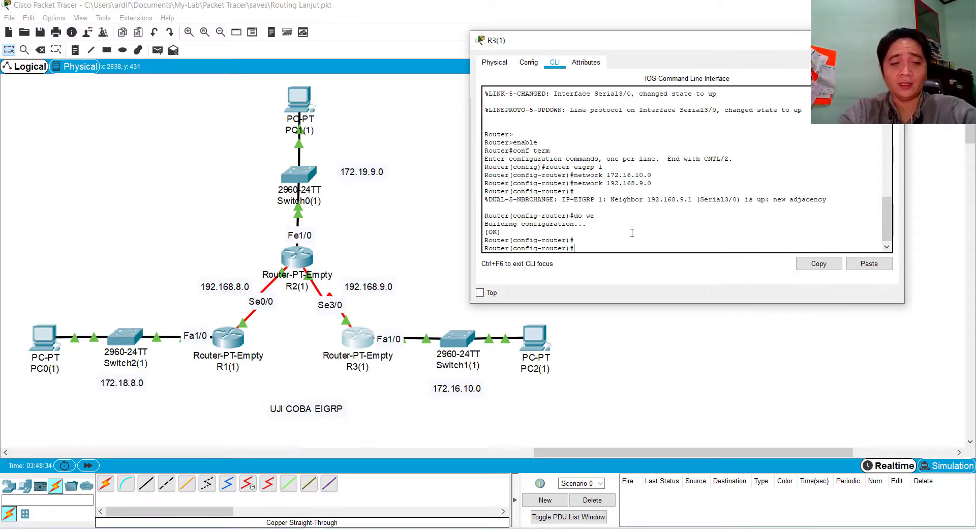
type("exit")
key("Return")
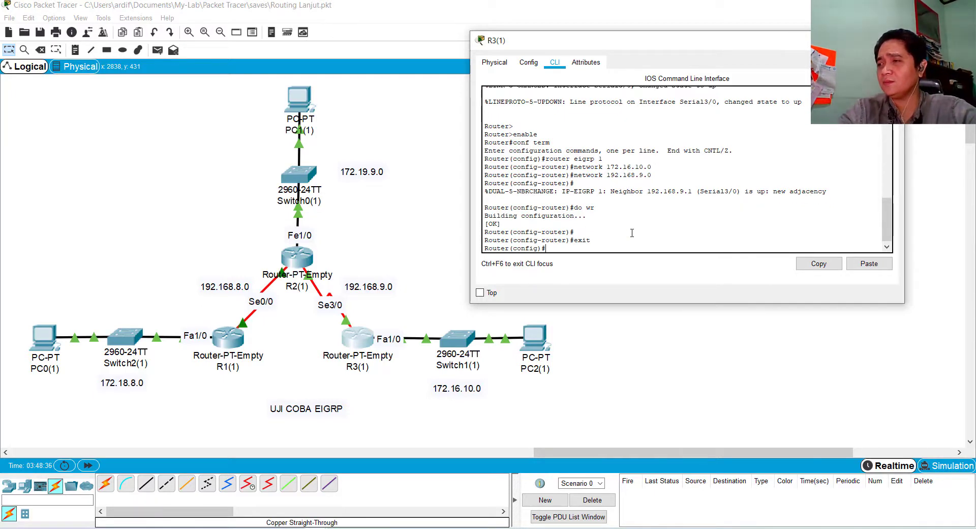
key("Return")
key("Return")
type("exit")
Display R3(1)'s routing table with sh ip route, examine the EIGRP routes and their code legend, and close the router window
key("Return")
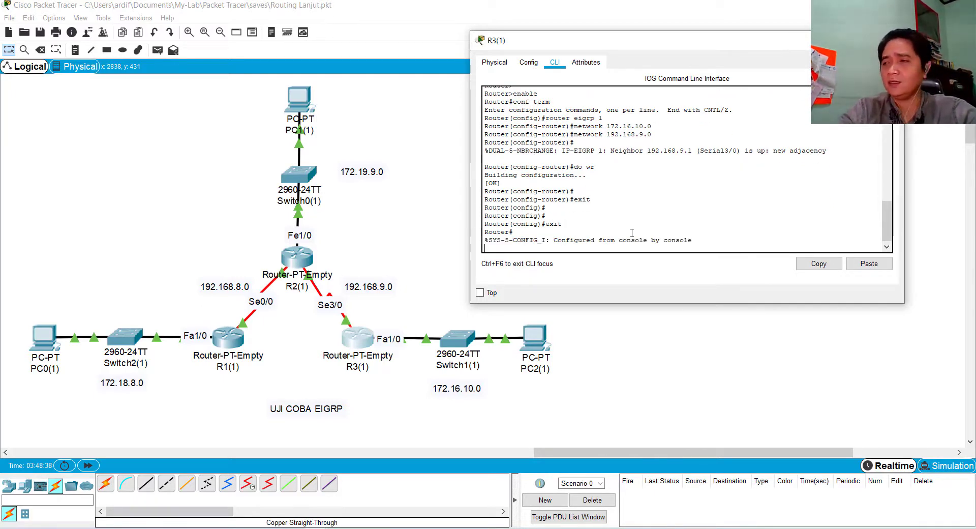
key("Return")
key("Return")
type("sh")
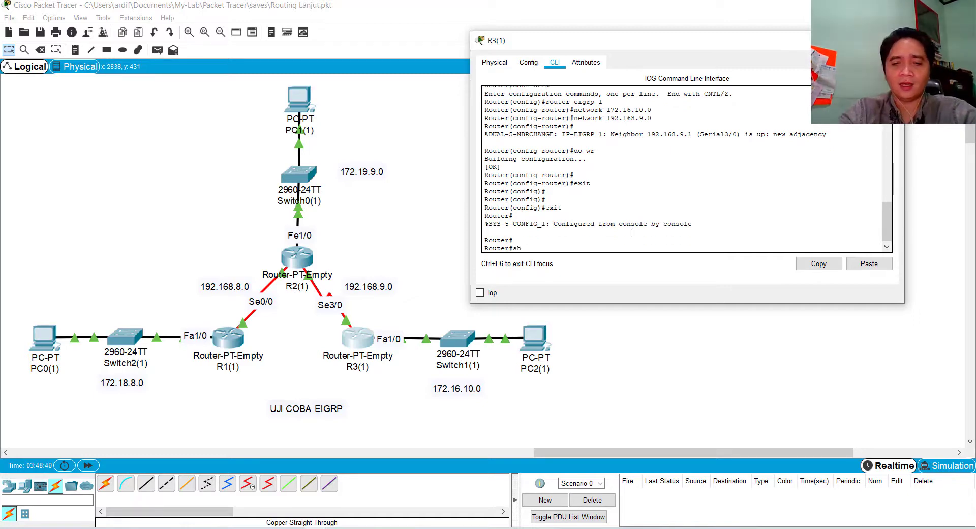
type(" ip route")
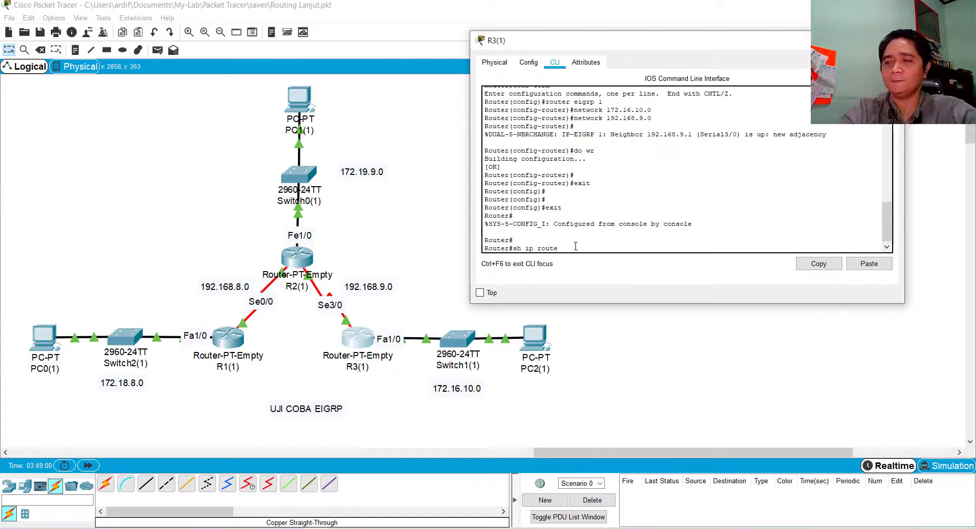
key("Return")
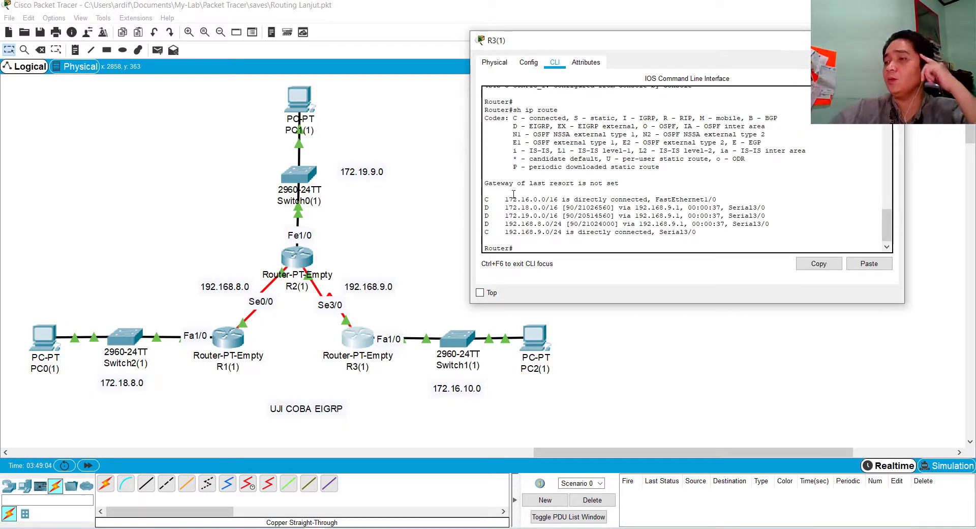
left_click_drag(483, 207, 783, 225)
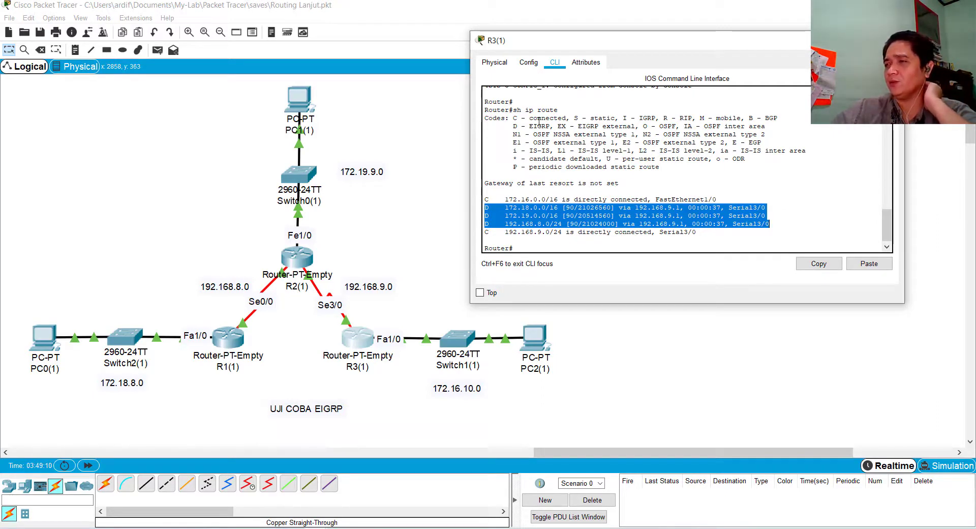
left_click_drag(529, 126, 567, 124)
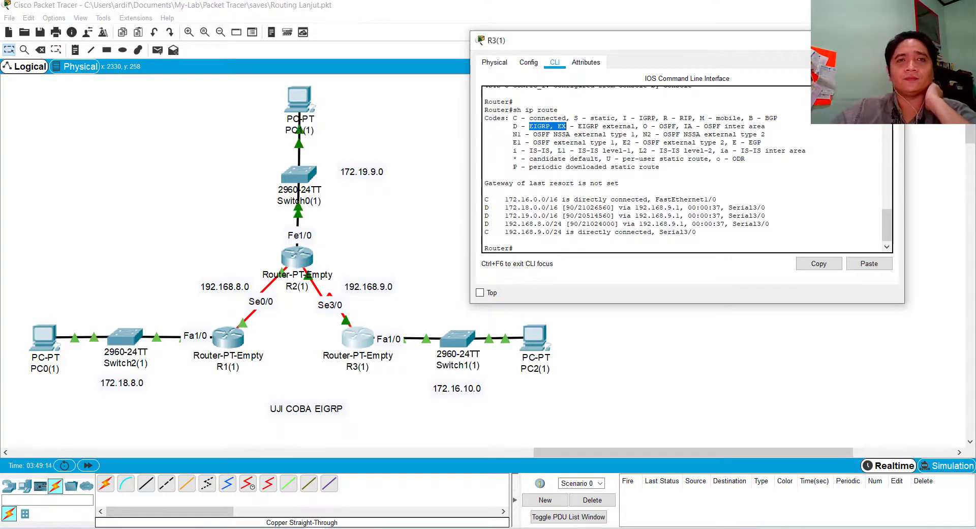
left_click(893, 40)
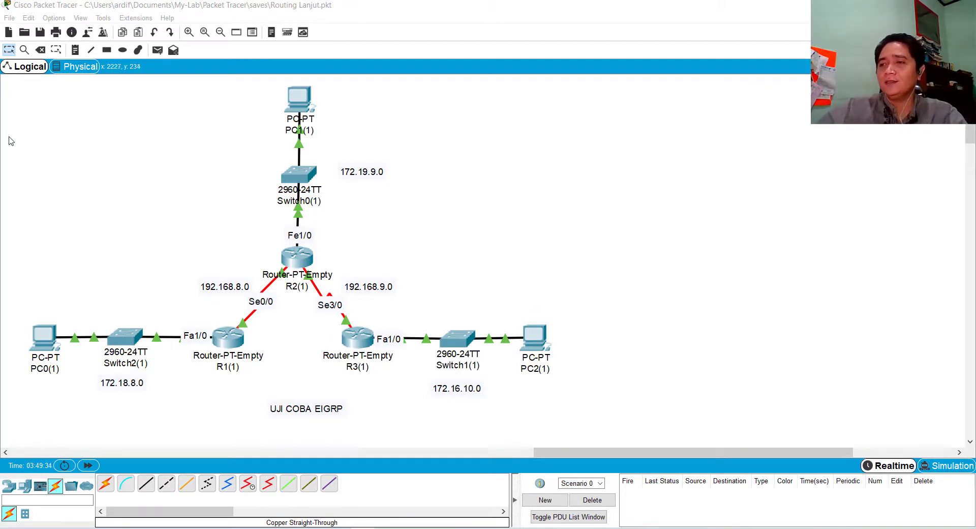
Display R1(1)'s routing table with sh ip route, examine its route entries, and close the router window
left_click(221, 338)
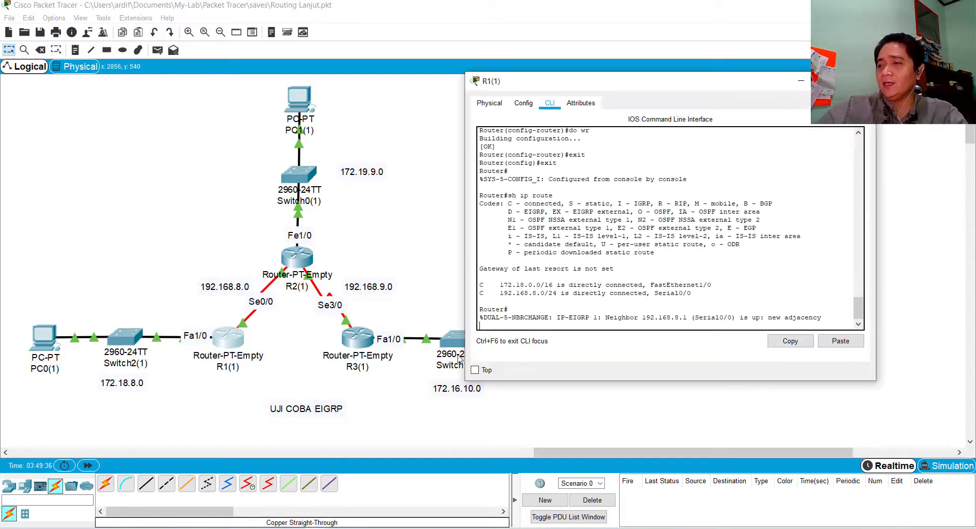
key("Return")
type("sh ip route")
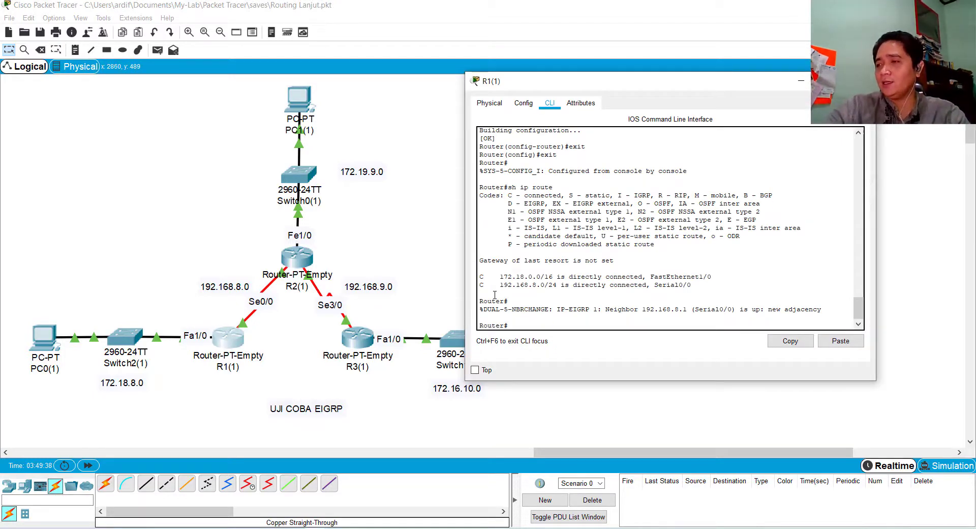
key("Return")
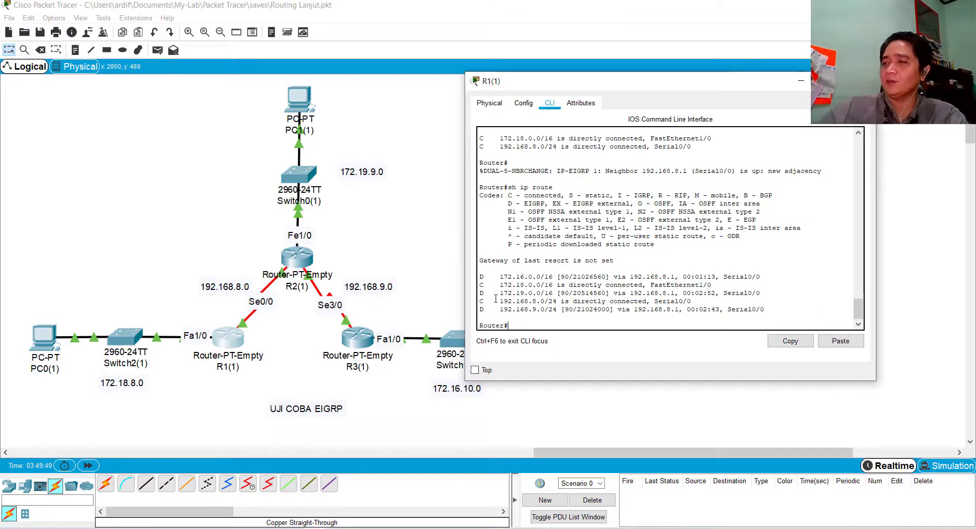
left_click_drag(482, 278, 765, 315)
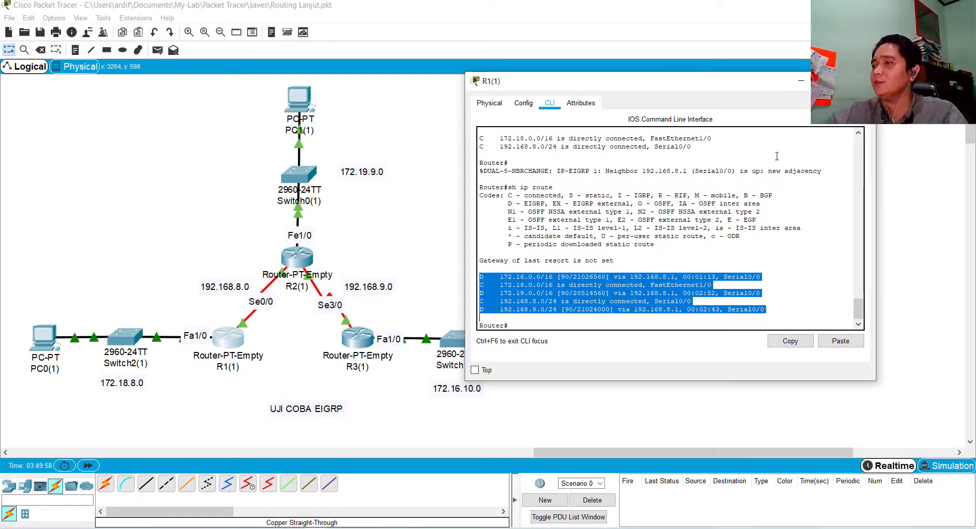
left_click(861, 81)
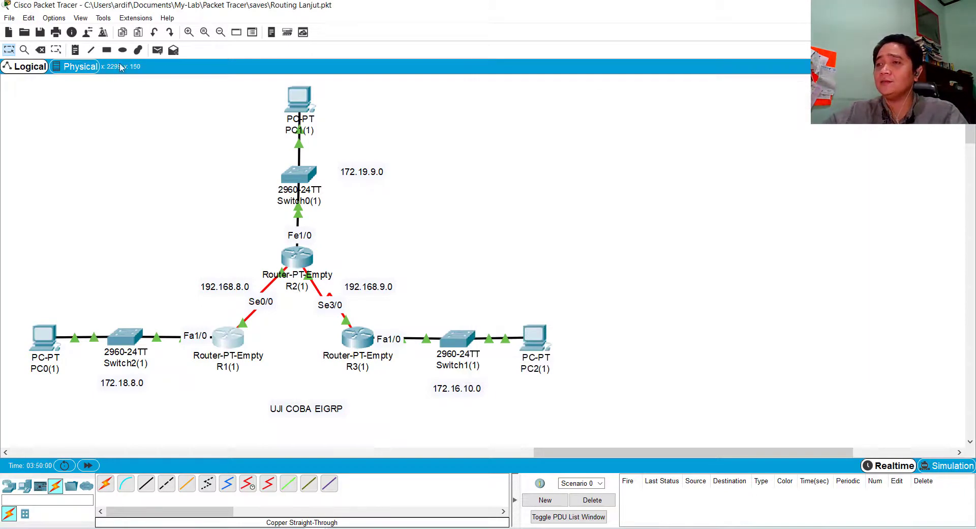
Send a simple PDU from PC1(1) to PC2(1) to test connectivity between their networks
left_click(158, 49)
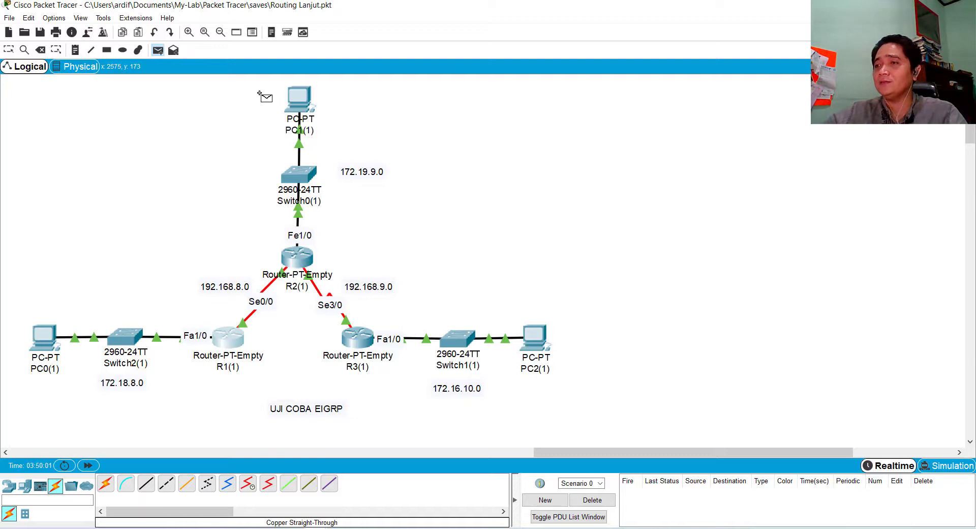
left_click(301, 107)
left_click(539, 338)
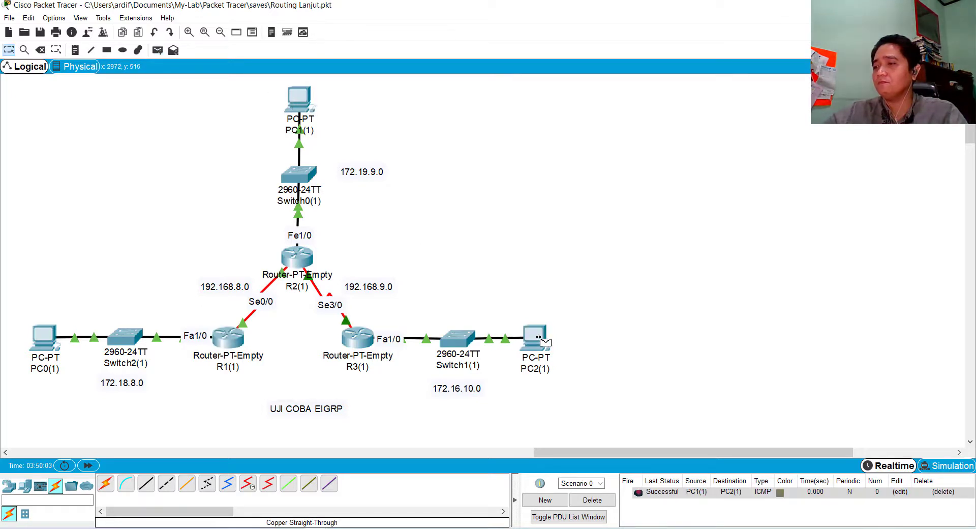
Send a simple PDU from PC0(1) to PC2(1) to test connectivity between their networks
left_click(158, 50)
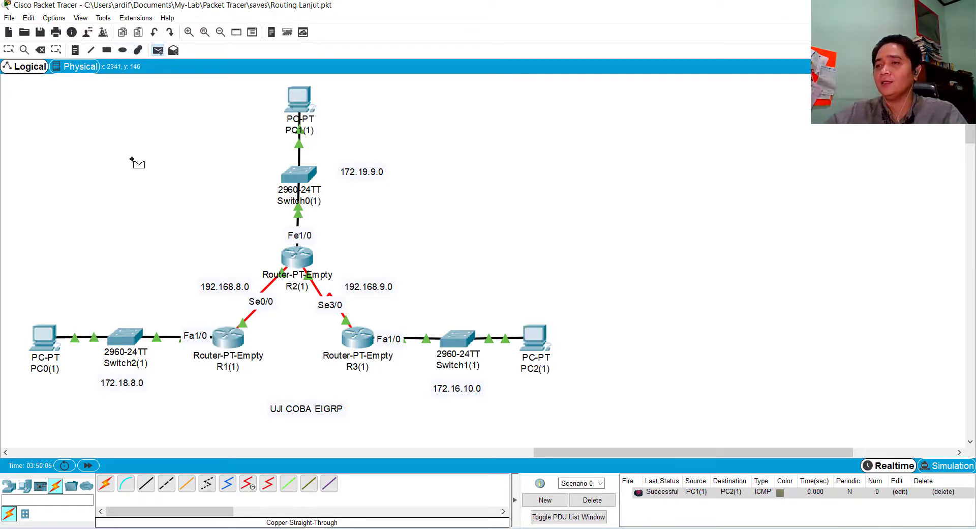
left_click(46, 339)
left_click(541, 345)
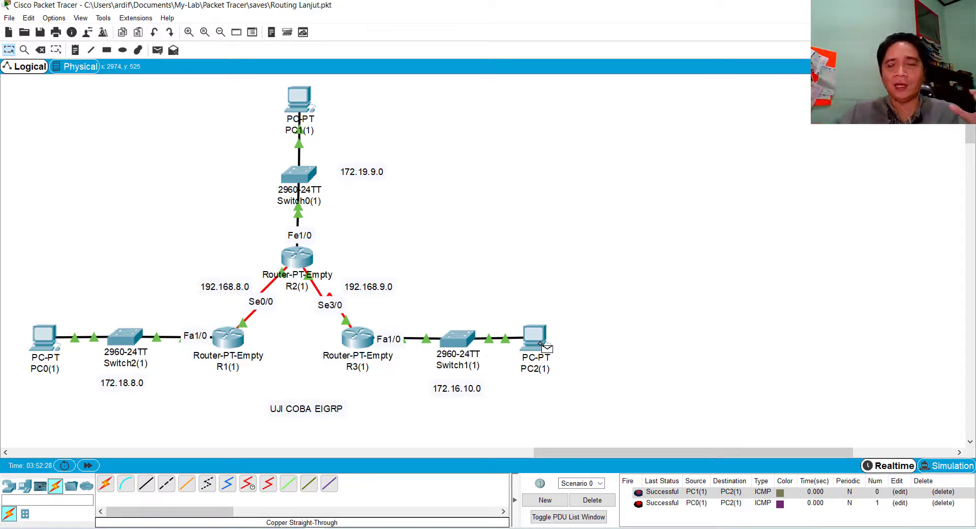
Reopen R3(1)'s command line and enter global configuration mode with configure terminal
left_click(350, 348)
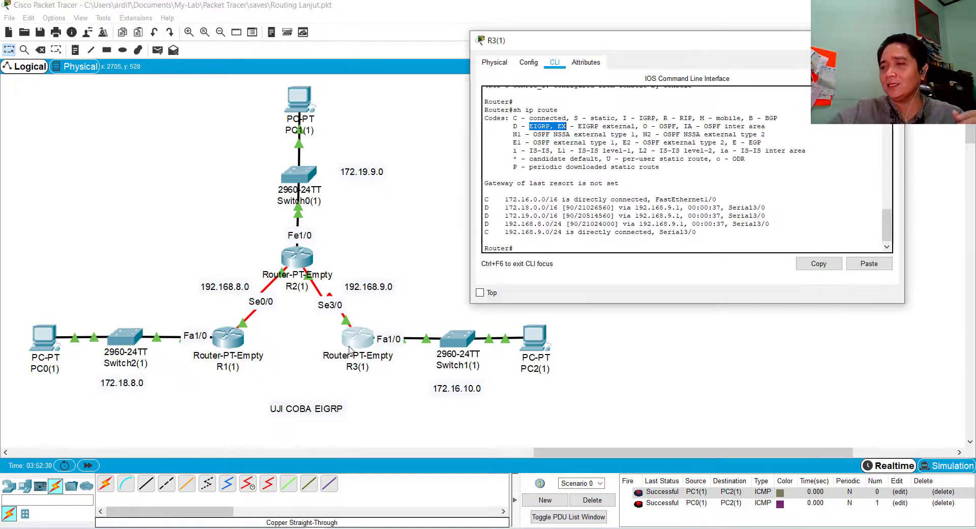
left_click(601, 246)
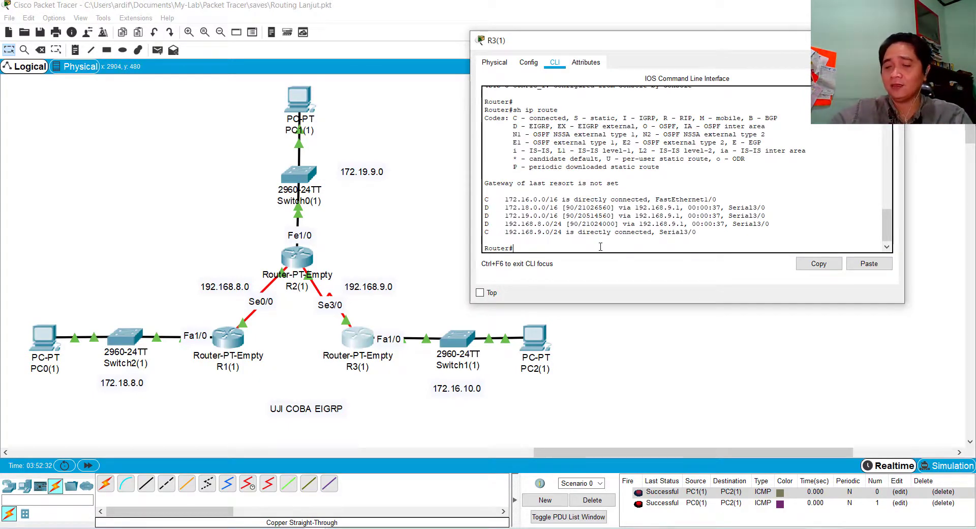
key("Return")
key("Return")
key("Return")
type("c")
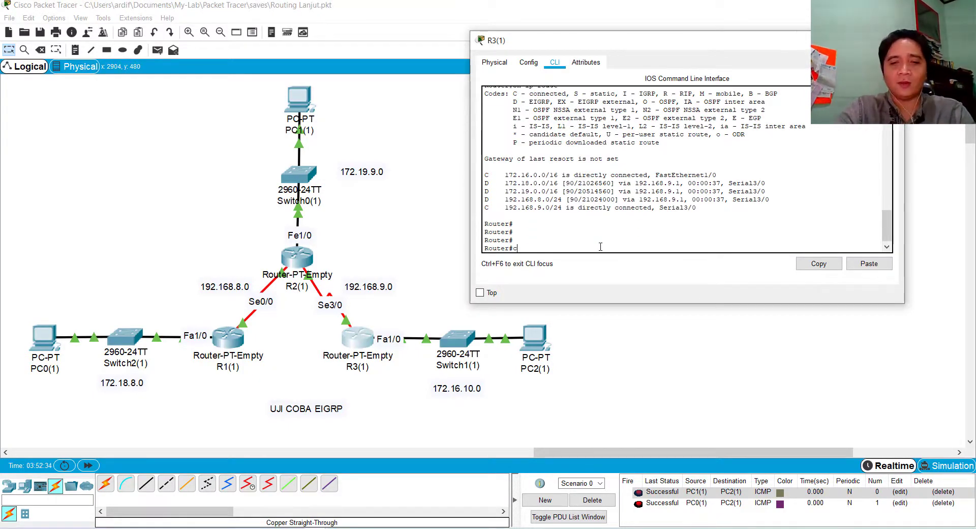
type("onfigure")
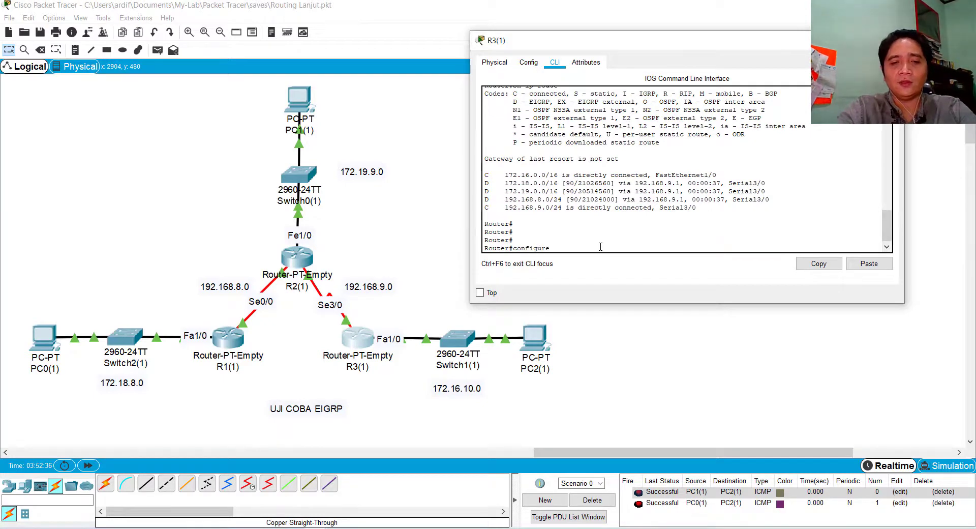
type(" terminal")
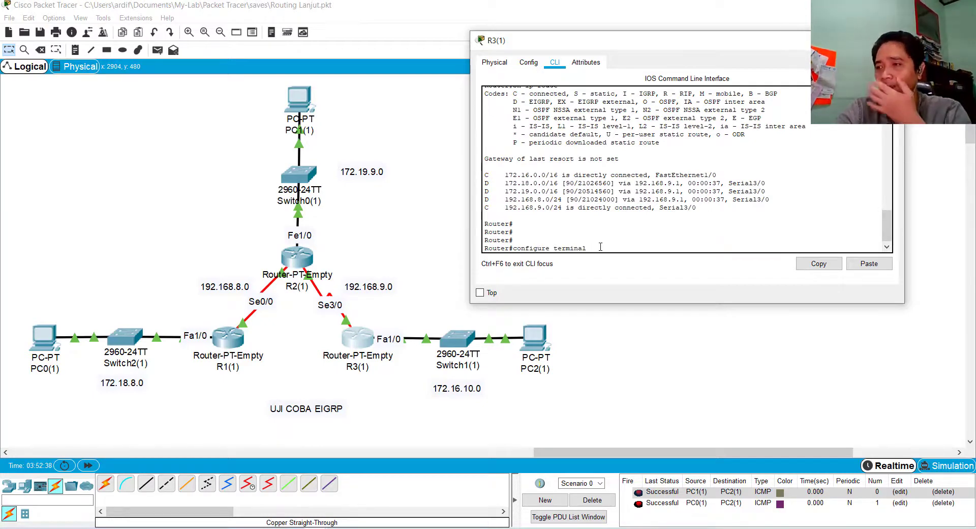
key("Return")
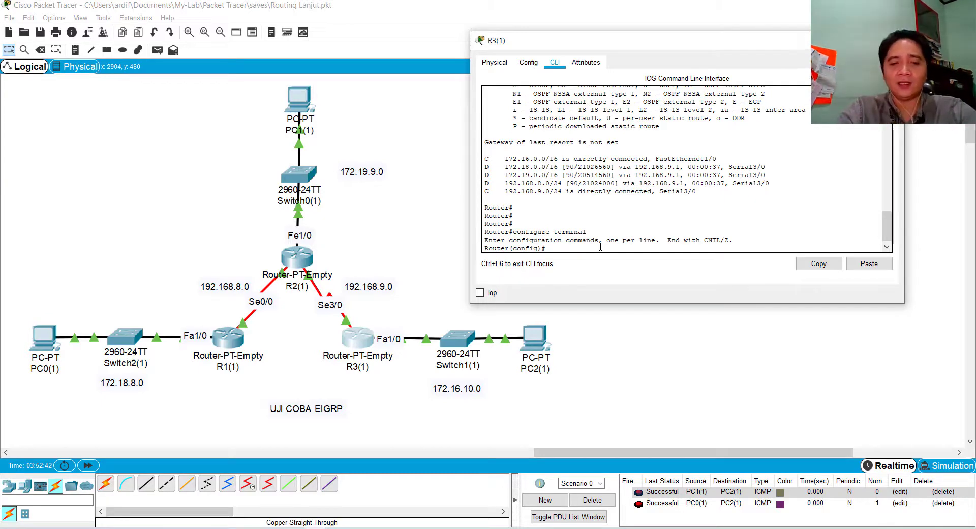
List the routing protocols R3(1) supports with router ? and examine the BGP, EIGRP, OSPF and RIP entries
type("router")
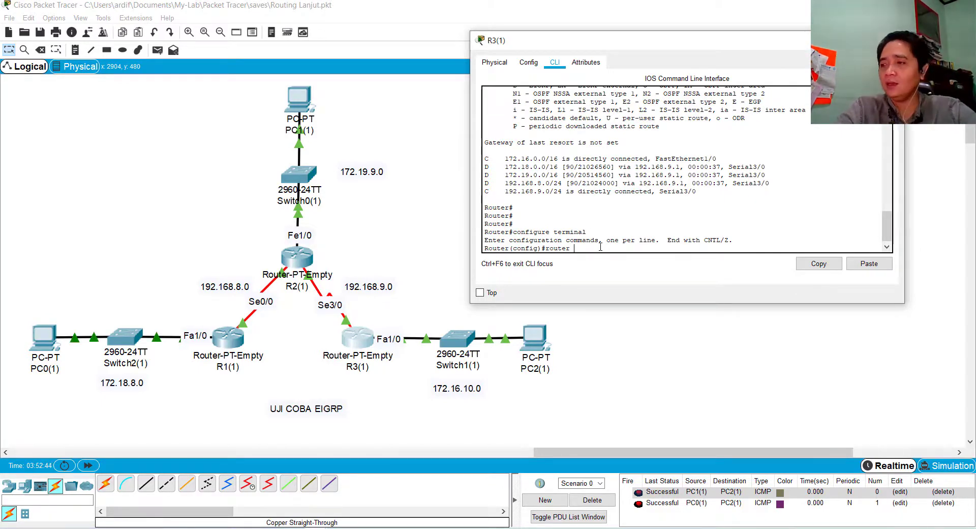
type(" ?")
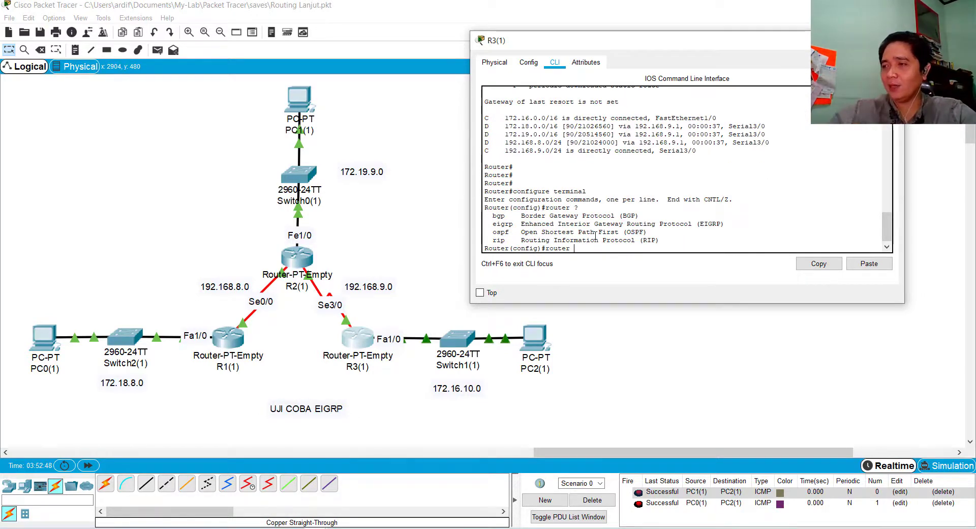
left_click_drag(489, 215, 642, 217)
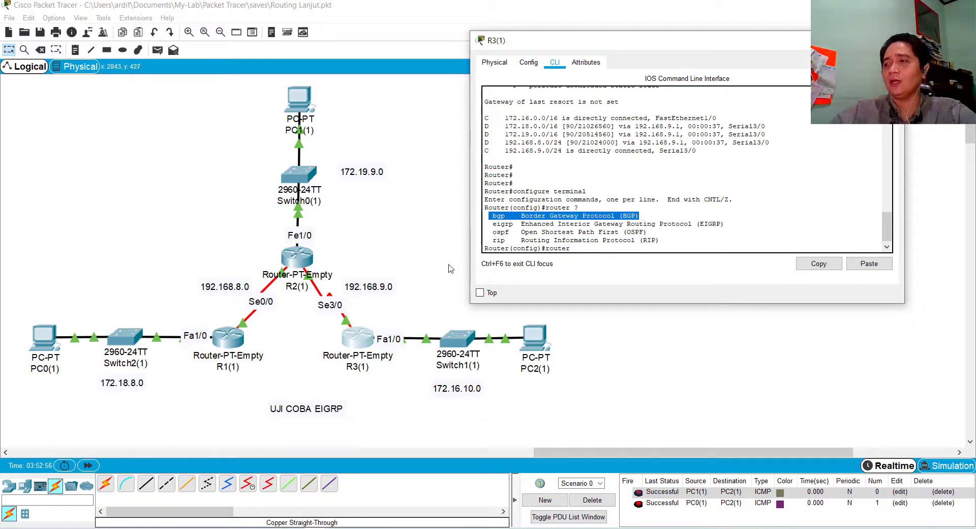
left_click_drag(494, 240, 584, 247)
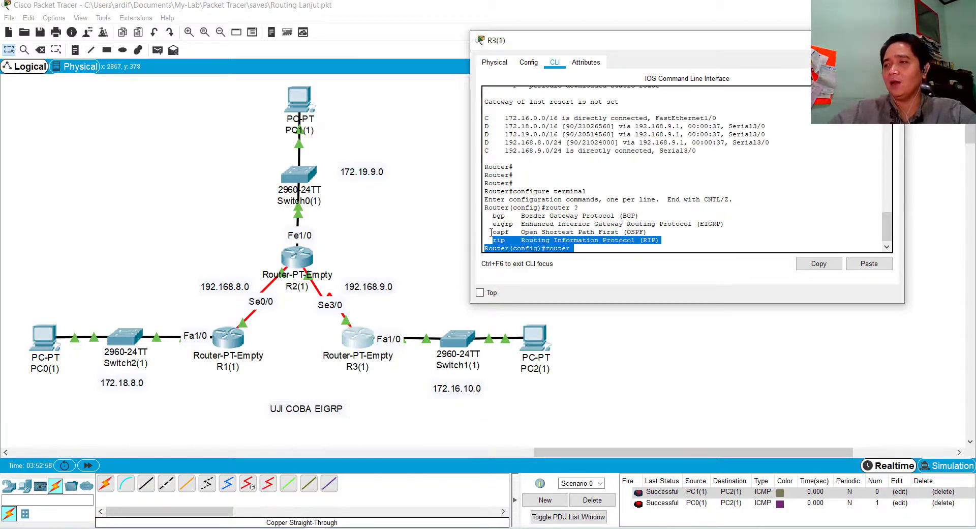
left_click_drag(493, 232, 724, 225)
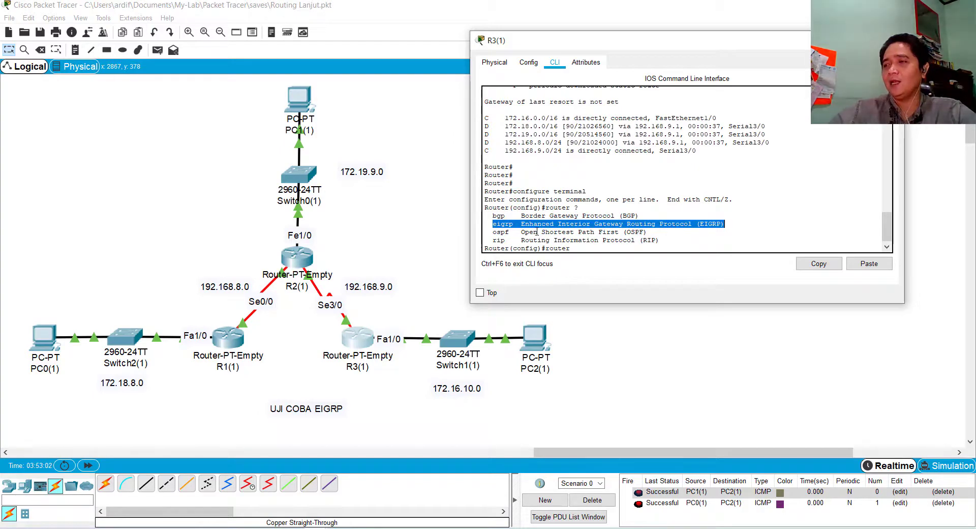
left_click(492, 224)
left_click_drag(492, 224, 660, 241)
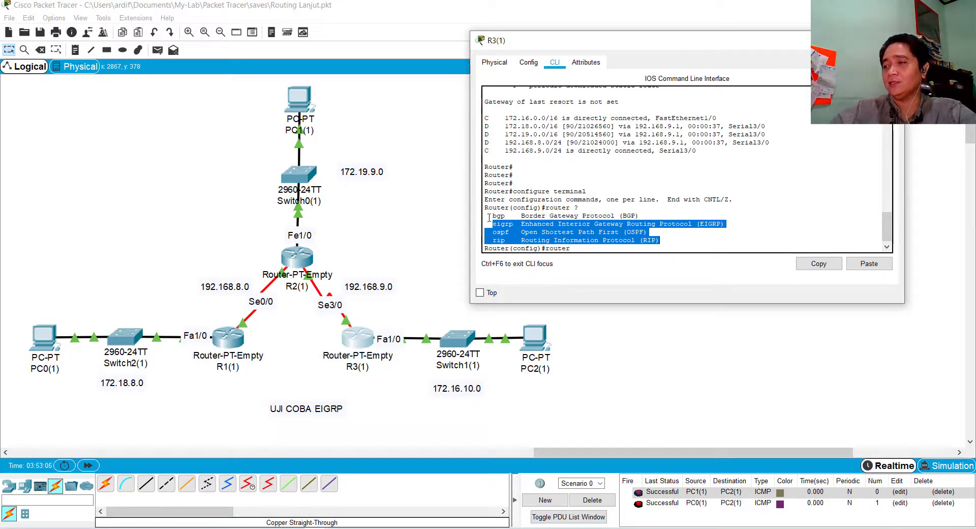
left_click_drag(489, 219, 666, 219)
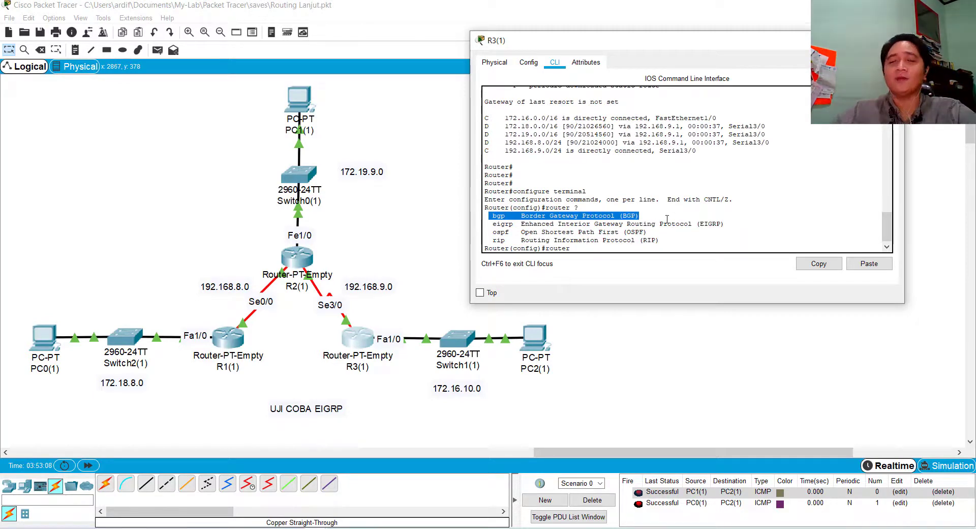